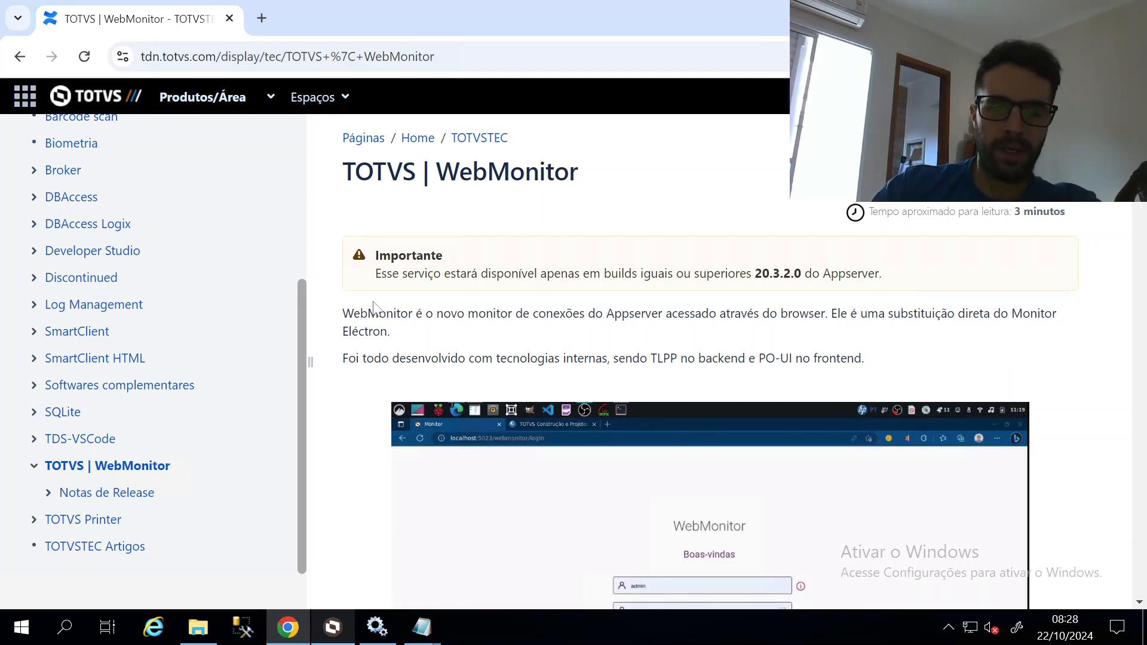
Scroll the TOTVS | WebMonitor page to the appserver.ini section showing [WEBMONITOR] ENABLE=0
{"action": "scroll", "coordinate": [335, 328], "scroll_direction": "down", "scroll_amount": 6}
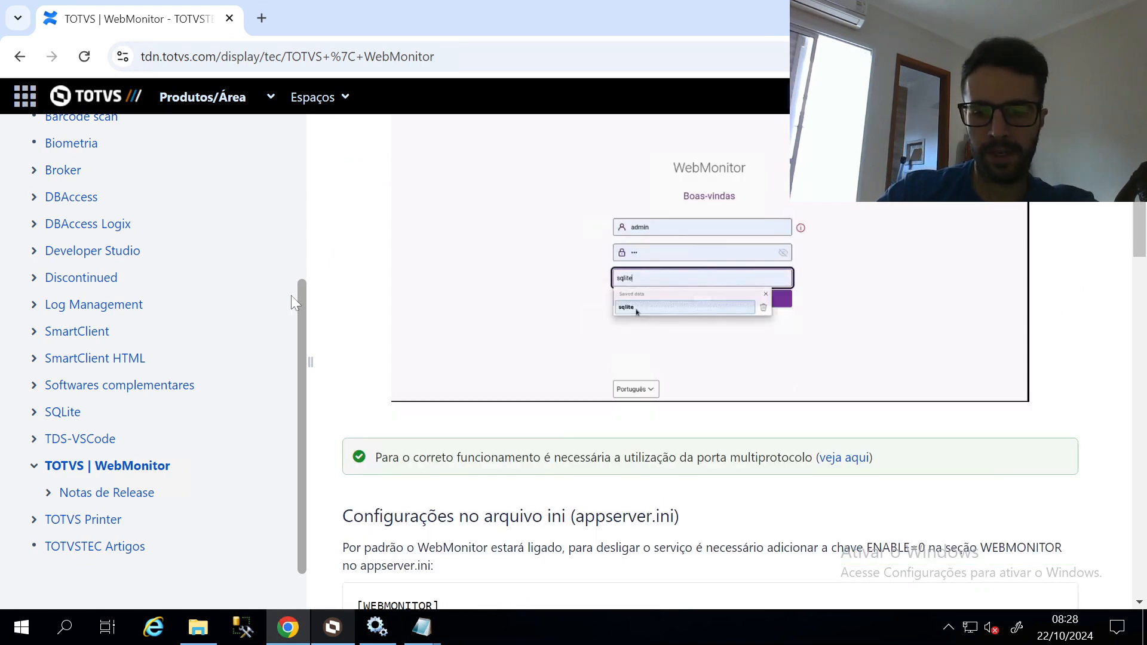
{"action": "scroll", "coordinate": [323, 296], "scroll_direction": "down", "scroll_amount": 4}
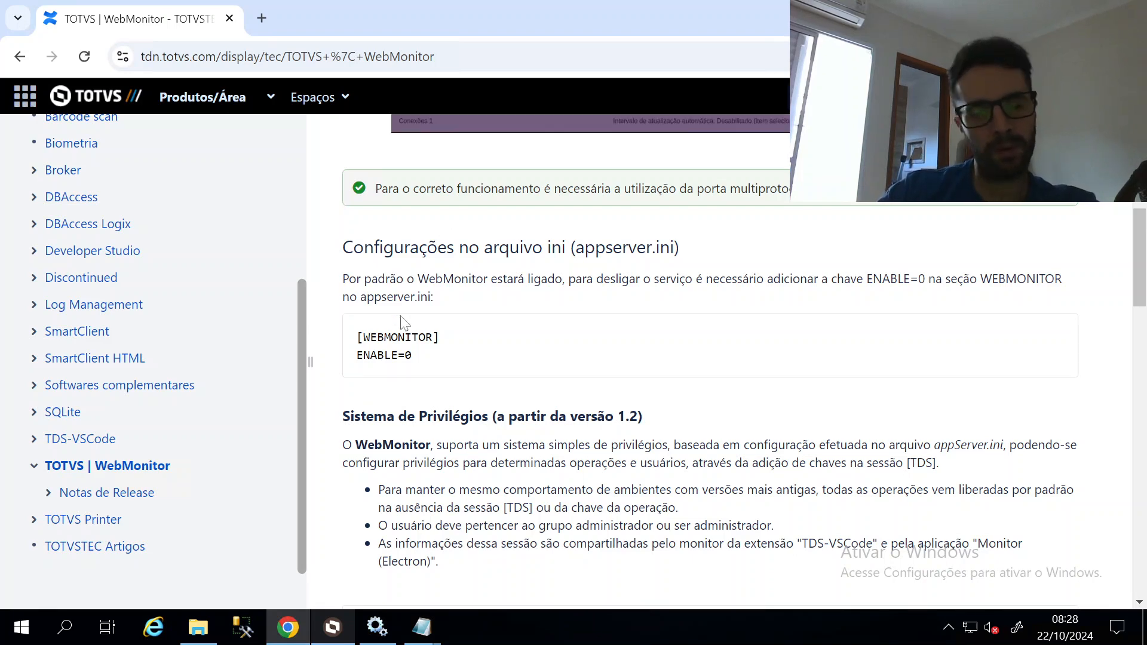
{"action": "scroll", "coordinate": [279, 450], "scroll_direction": "up", "scroll_amount": 3}
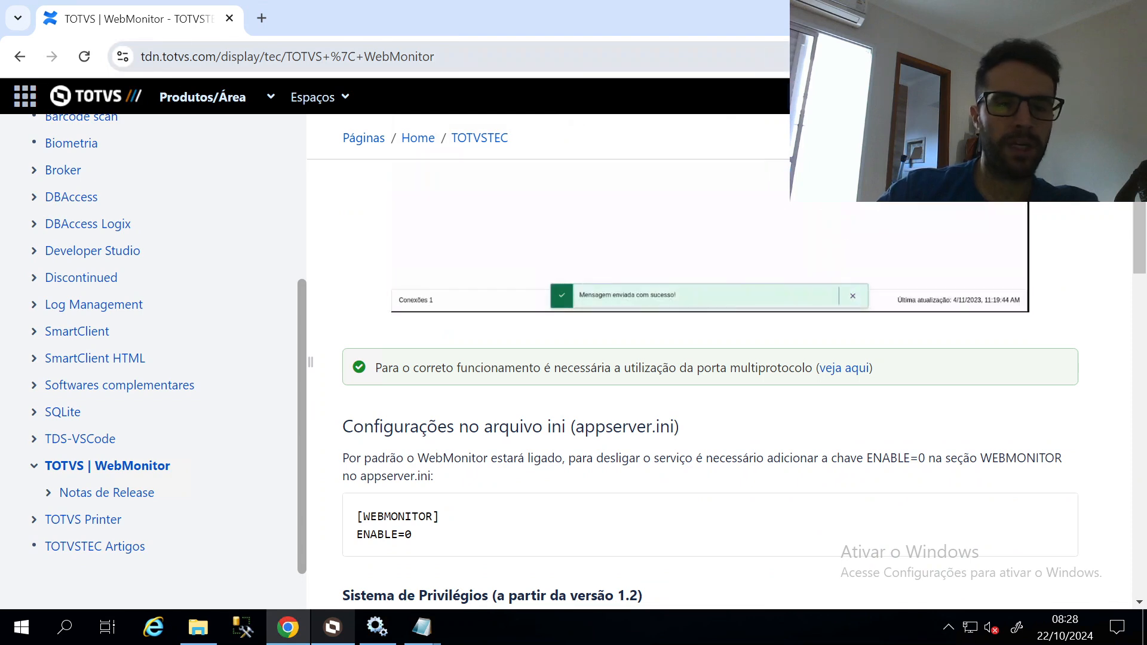
{"action": "left_click", "coordinate": [263, 17]}
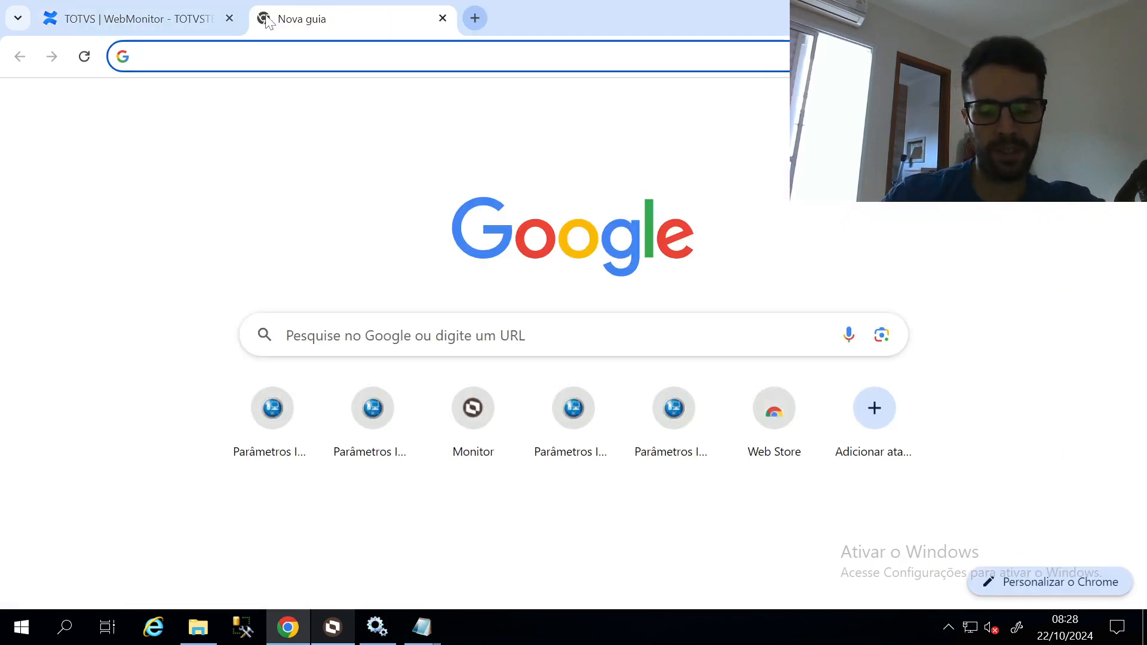
Google 'webmonitor protheus broker' and open the TOTVS | WebMonitor TDN result
{"action": "type", "text": "webmonitor p"}
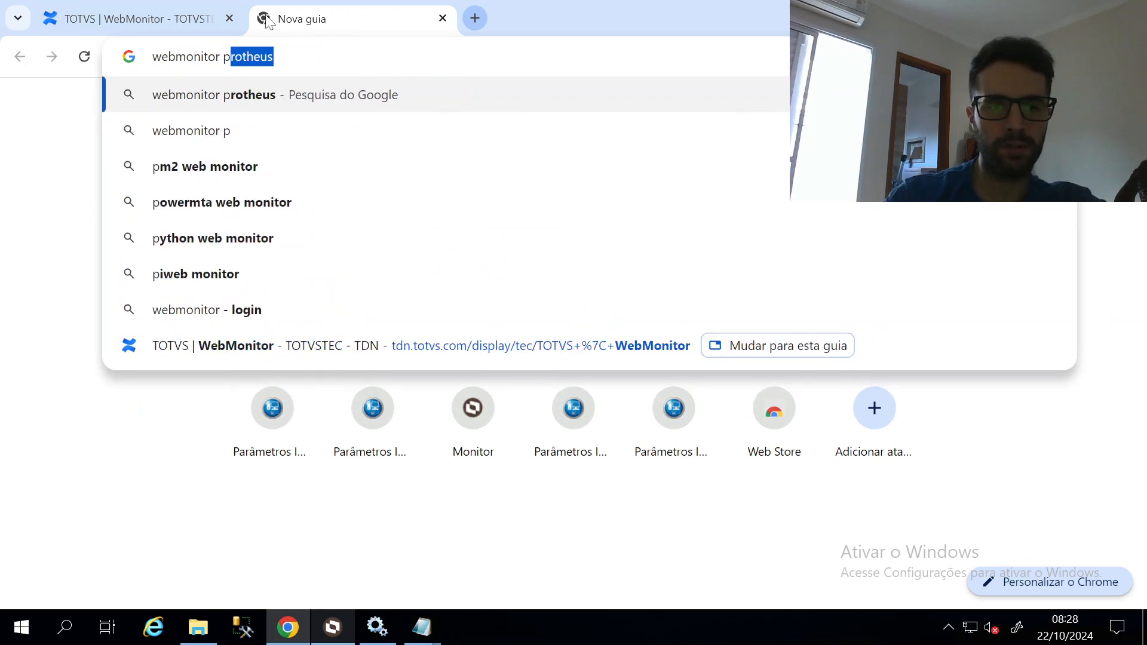
{"action": "type", "text": "rotheus broker"}
{"action": "key", "text": "Return"}
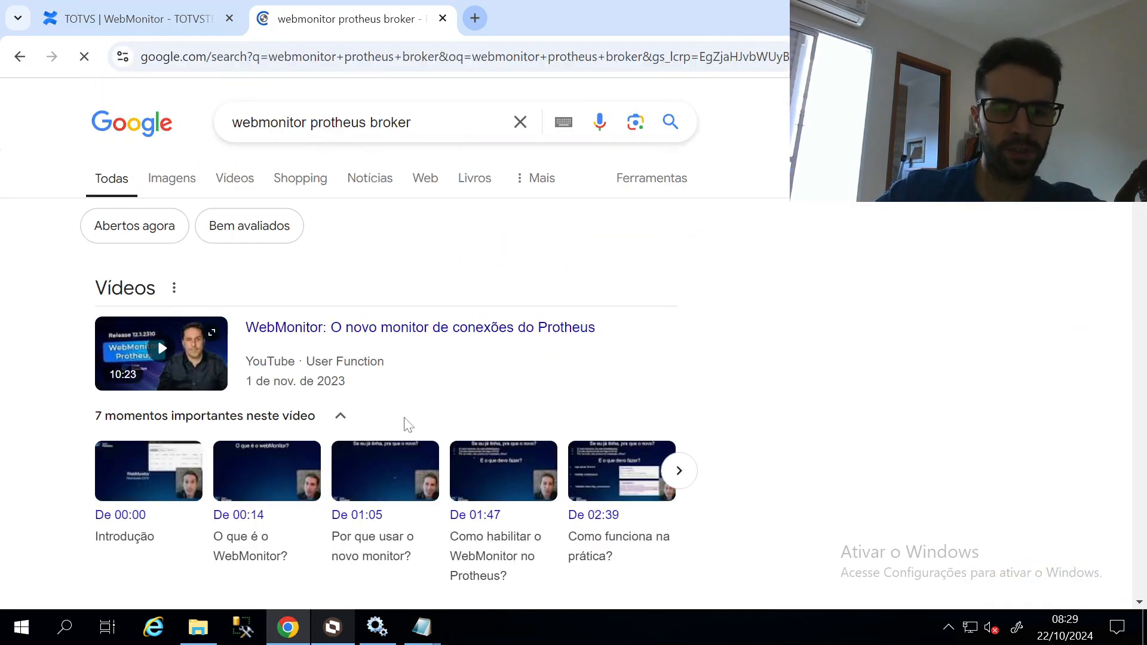
{"action": "scroll", "coordinate": [408, 424], "scroll_direction": "down", "scroll_amount": 1}
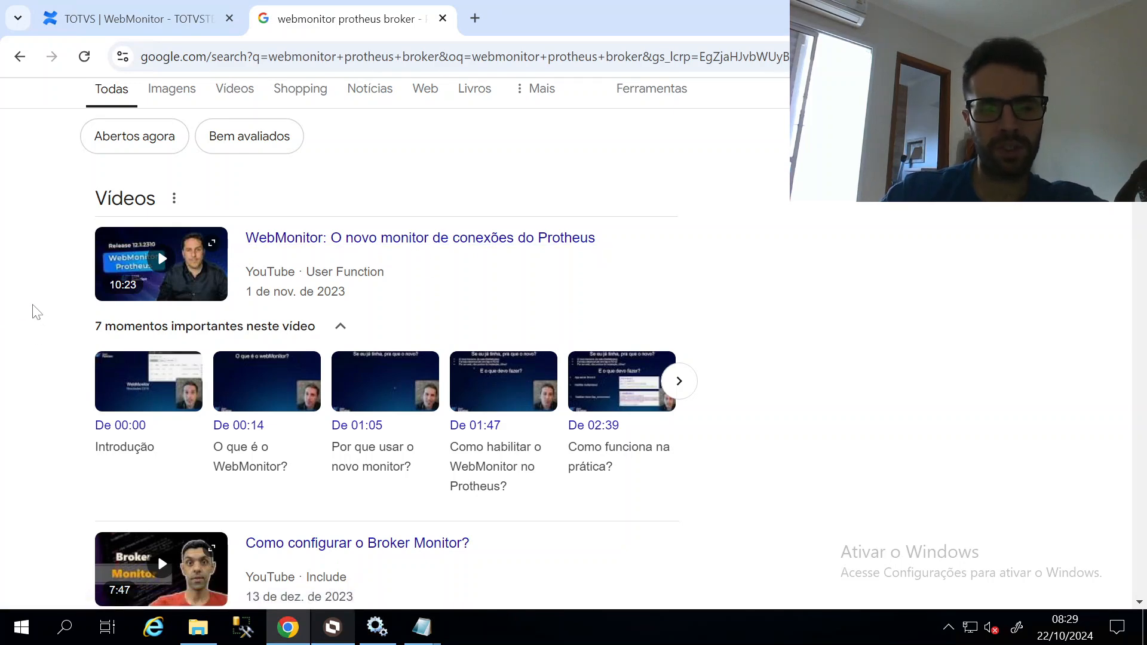
{"action": "scroll", "coordinate": [56, 294], "scroll_direction": "down", "scroll_amount": 10}
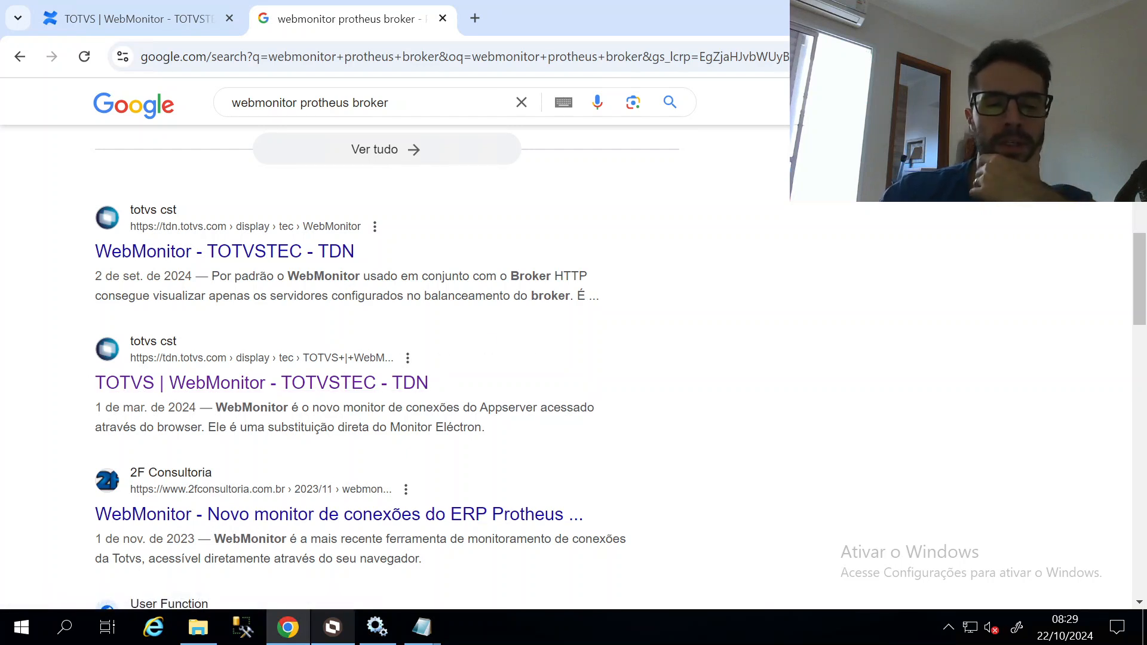
{"action": "left_click", "coordinate": [241, 387]}
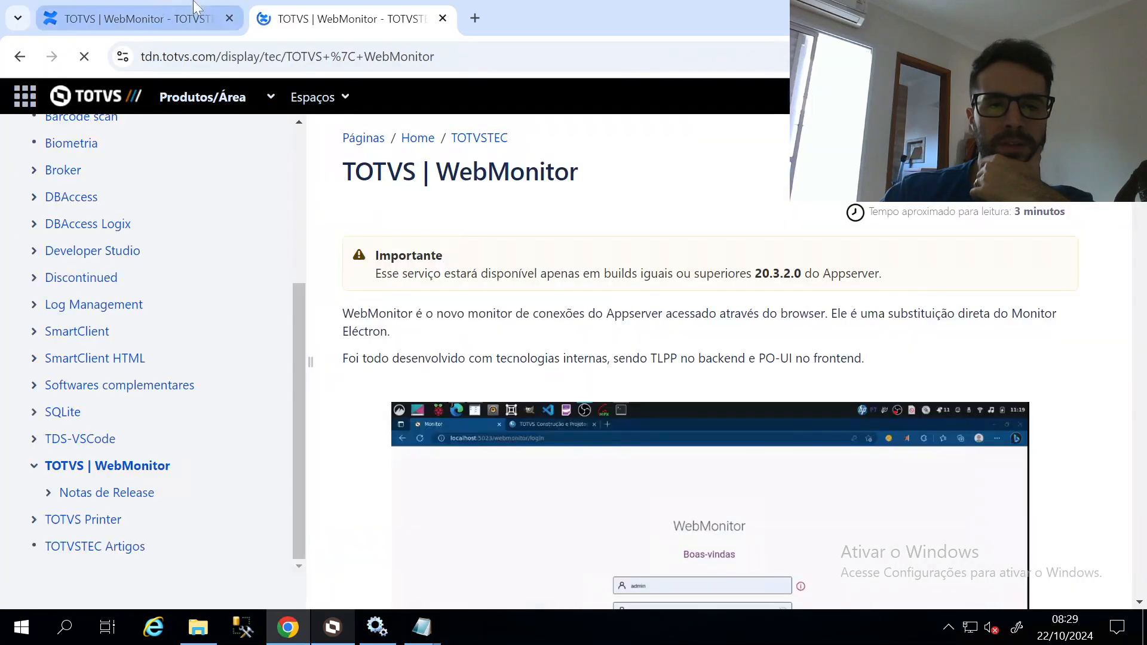
Close the duplicate WebMonitor tab and bring appserver.ini forward in Notepad
{"action": "left_click", "coordinate": [159, 2]}
{"action": "scroll", "coordinate": [736, 371], "scroll_direction": "up", "scroll_amount": 5}
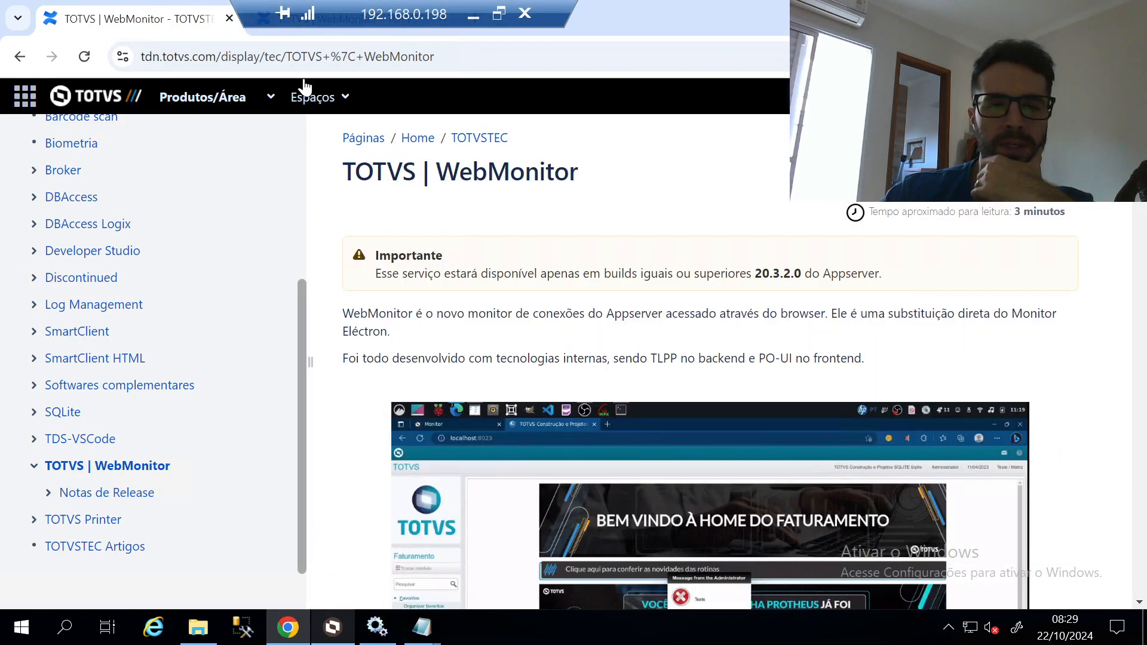
{"action": "left_click", "coordinate": [438, 18]}
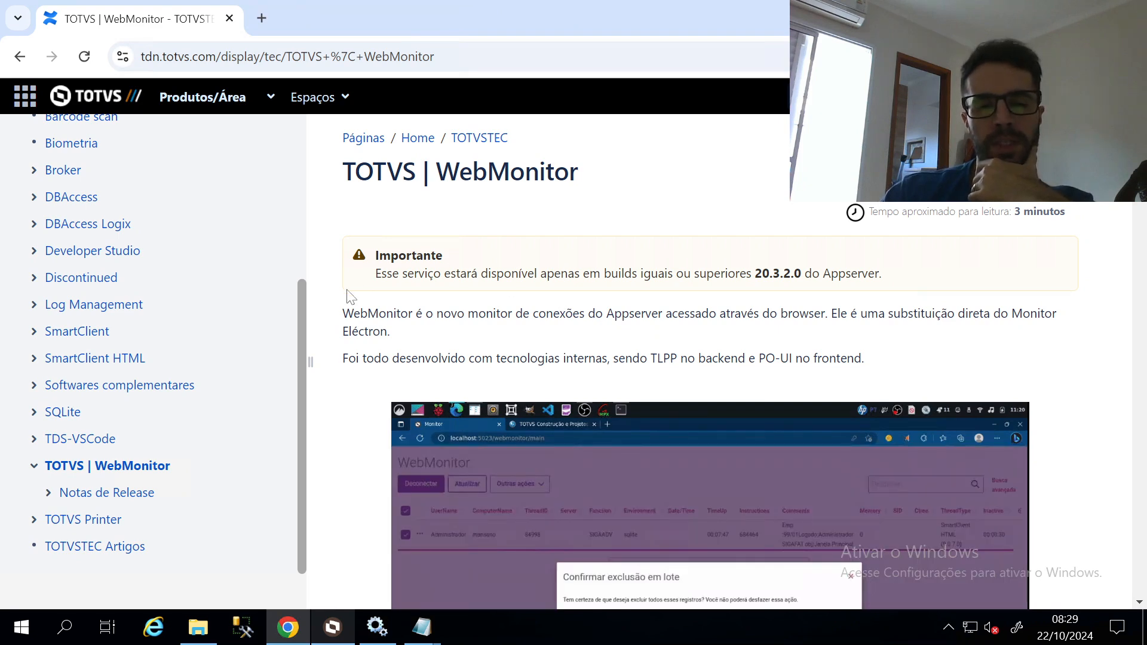
{"action": "mouse_move", "coordinate": [426, 638]}
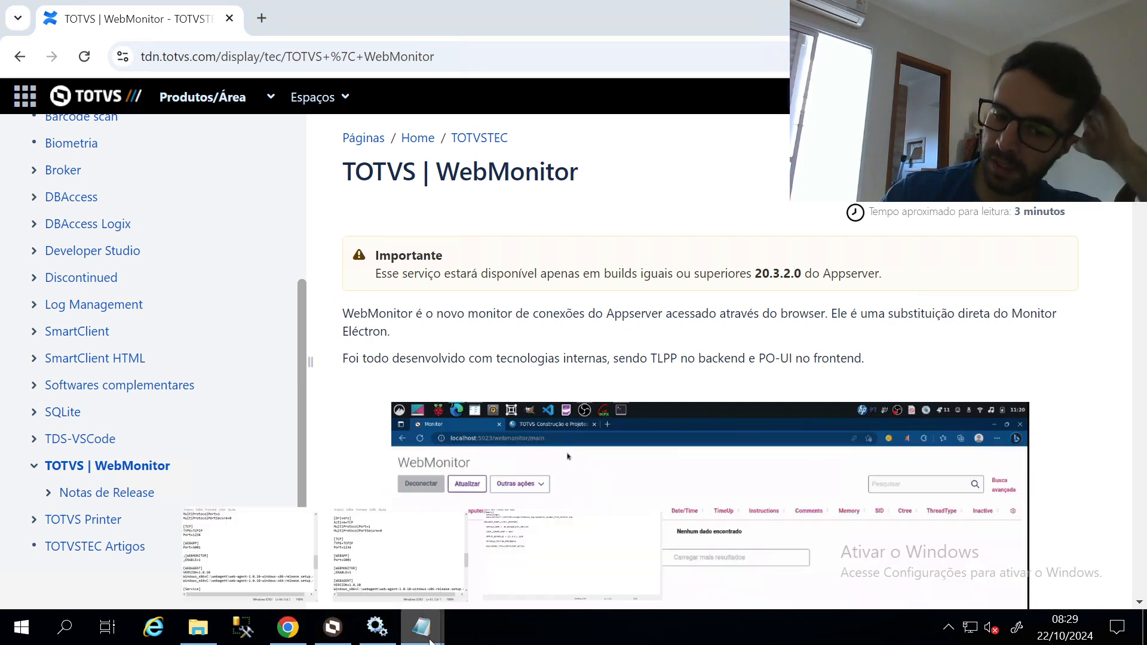
{"action": "left_click", "coordinate": [400, 553]}
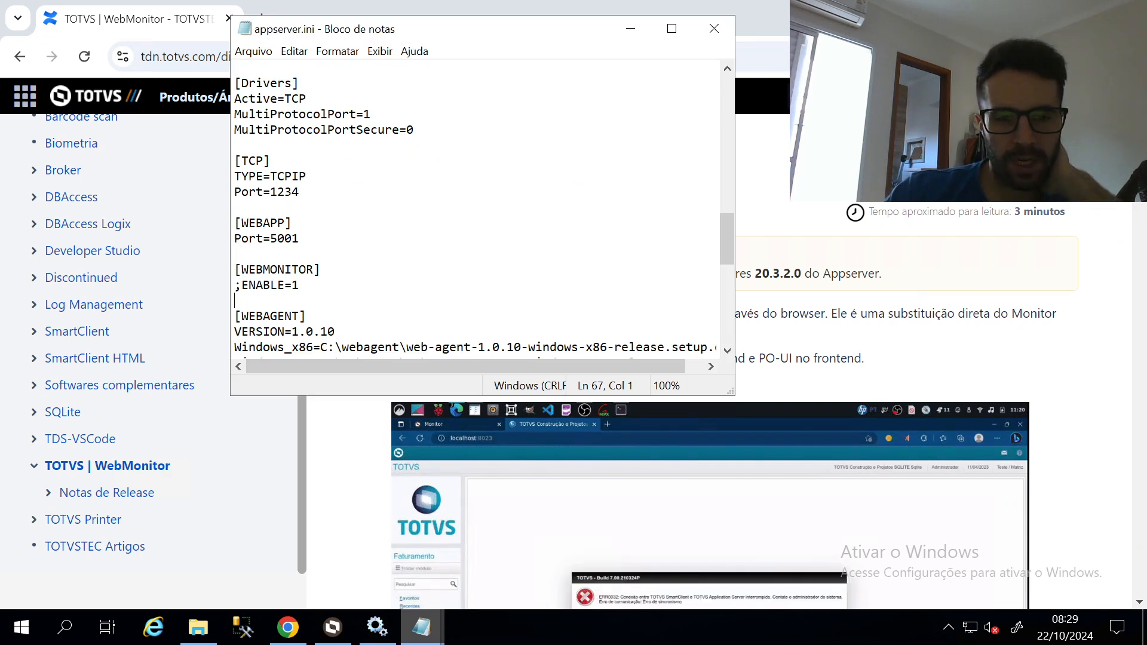
{"action": "key", "text": "shift+End"}
{"action": "key", "text": "shift+Down"}
{"action": "key", "text": "End"}
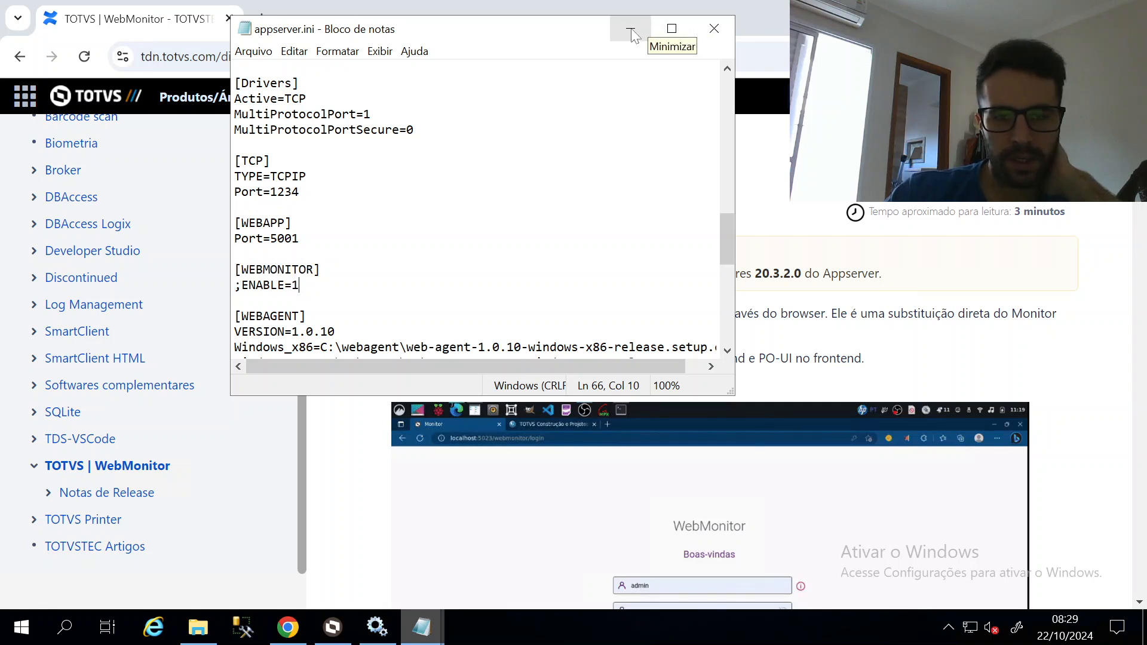
{"action": "scroll", "coordinate": [478, 209], "scroll_direction": "down", "scroll_amount": 1}
{"action": "scroll", "coordinate": [478, 209], "scroll_direction": "down", "scroll_amount": 1}
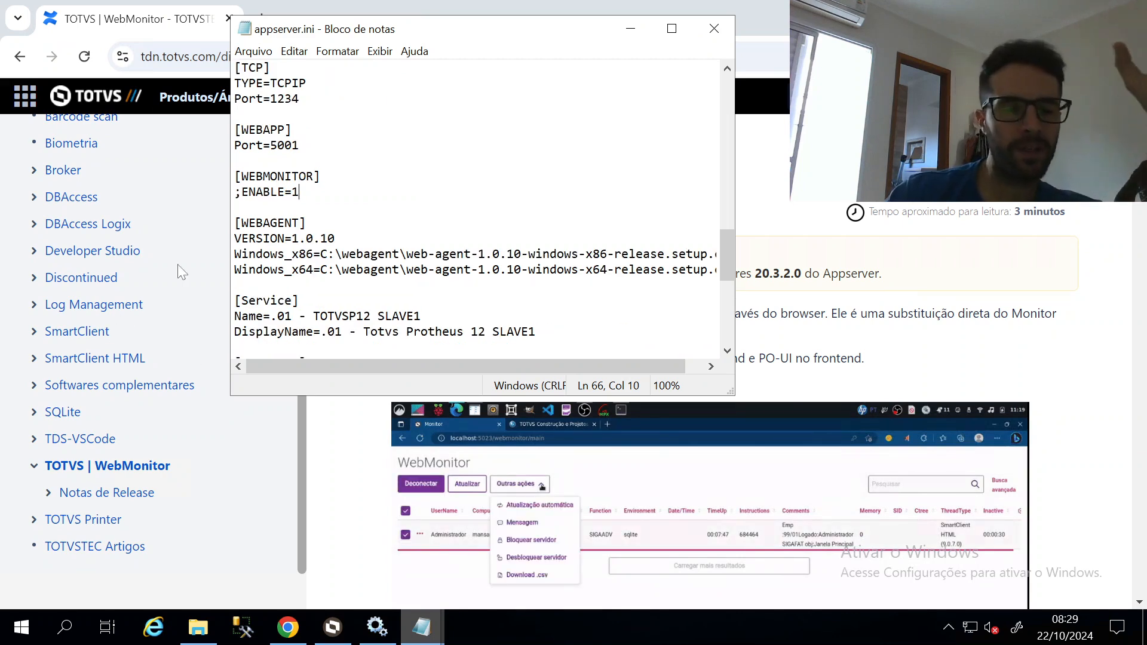
{"action": "scroll", "coordinate": [119, 316], "scroll_direction": "up", "scroll_amount": 5}
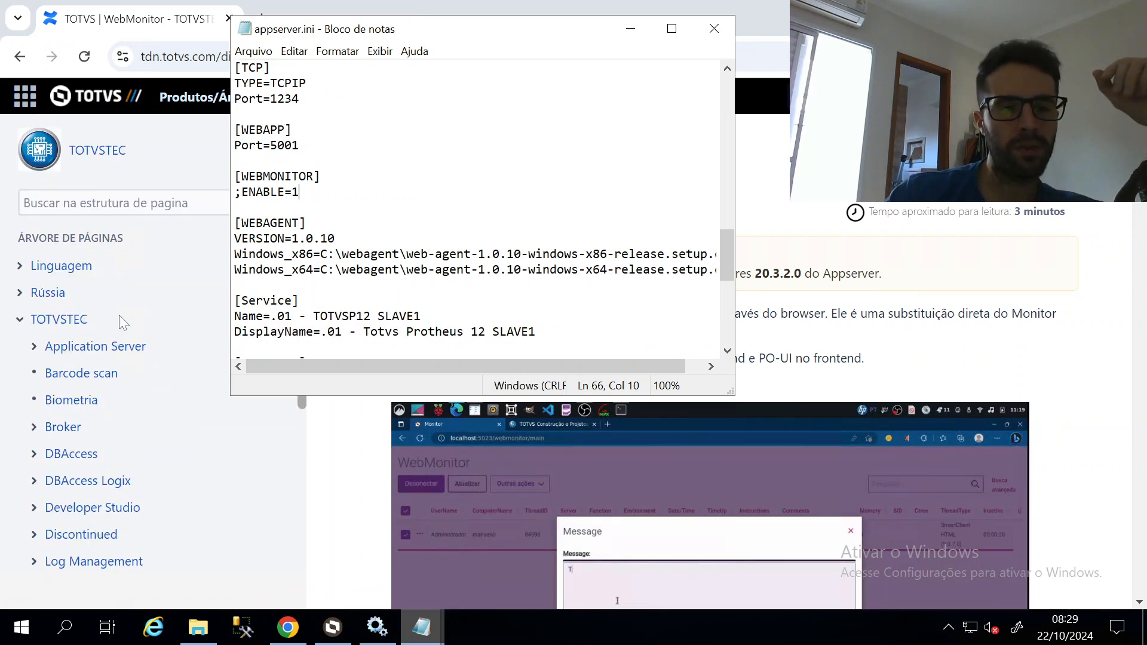
{"action": "scroll", "coordinate": [120, 317], "scroll_direction": "down", "scroll_amount": 5}
{"action": "left_click", "coordinate": [630, 29]}
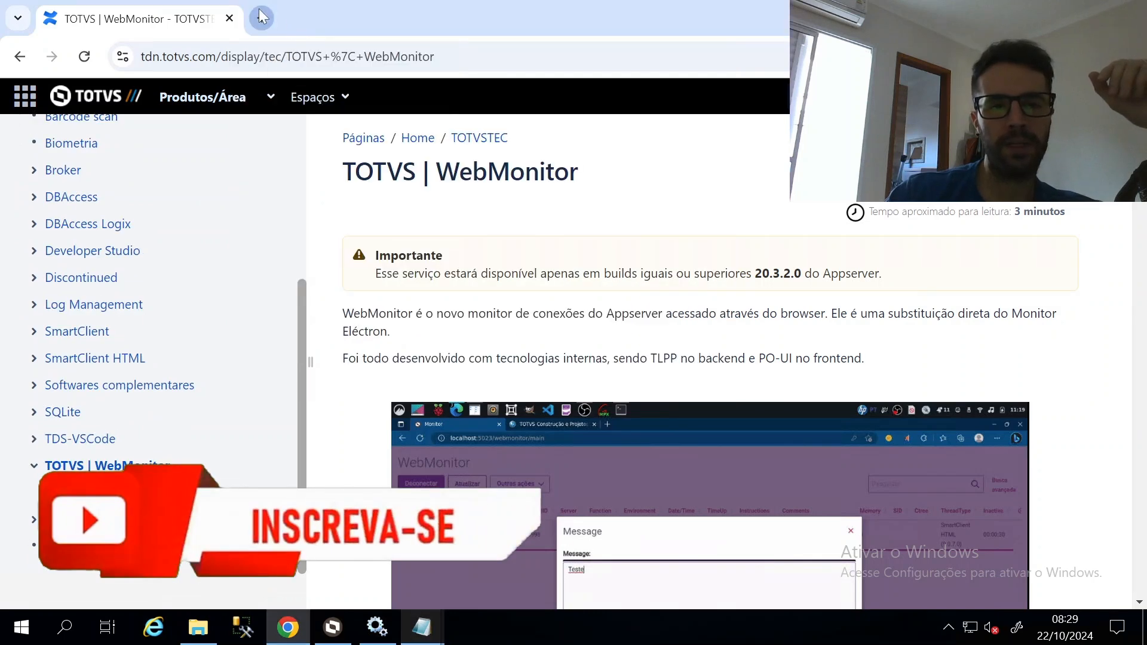
{"action": "left_click", "coordinate": [262, 17]}
Search Google for 'smarthtml' and open the TDN SmartClient HTML documentation
{"action": "type", "text": "smarthtml"}
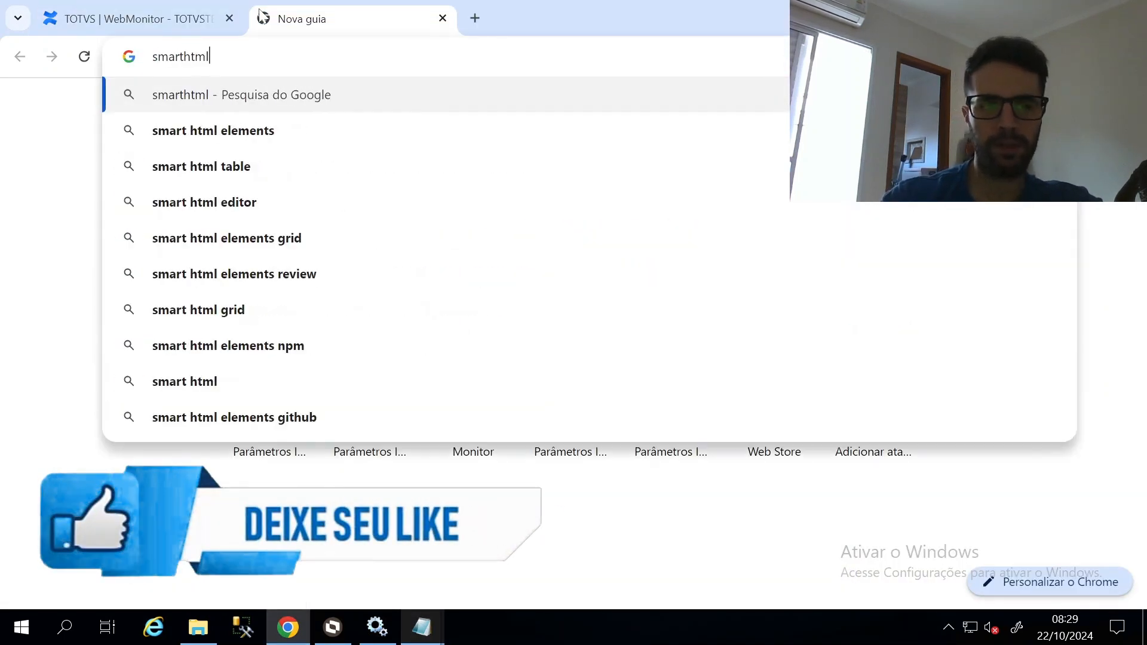
{"action": "key", "text": "Return"}
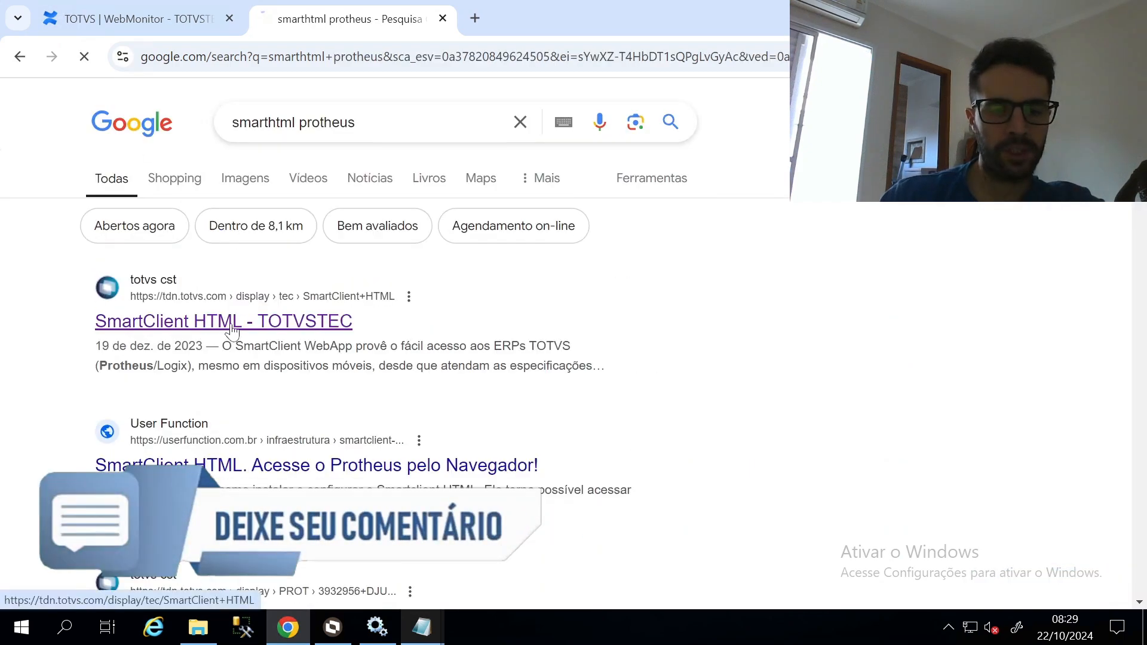
{"action": "left_click", "coordinate": [232, 322]}
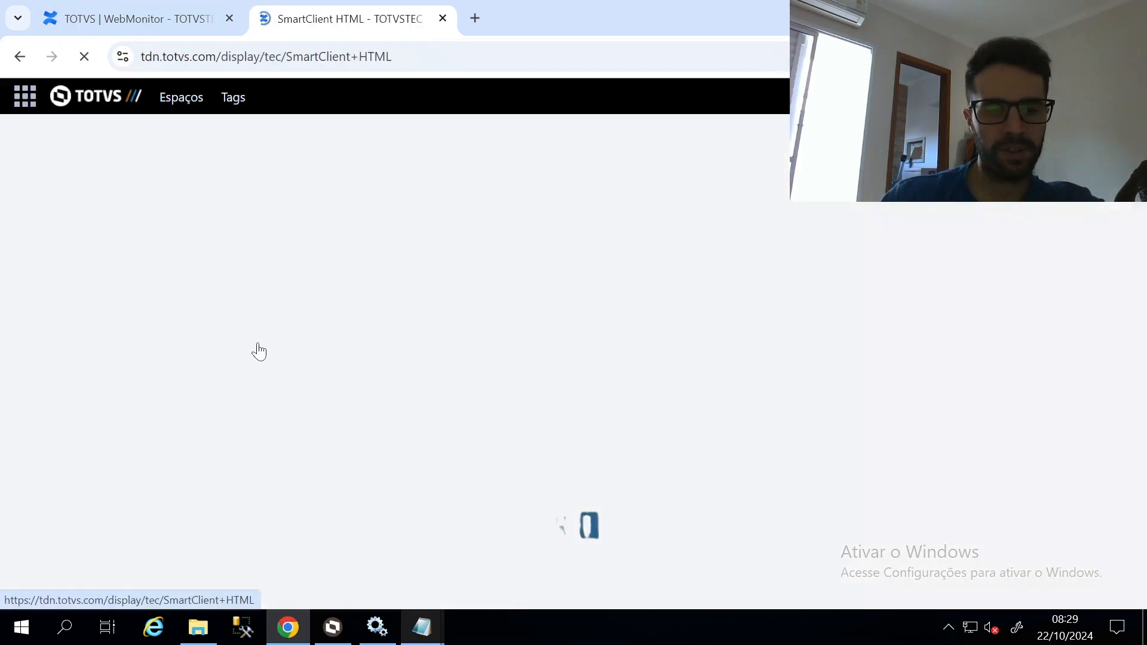
{"action": "scroll", "coordinate": [418, 358], "scroll_direction": "down", "scroll_amount": 10}
{"action": "scroll", "coordinate": [392, 377], "scroll_direction": "down", "scroll_amount": 10}
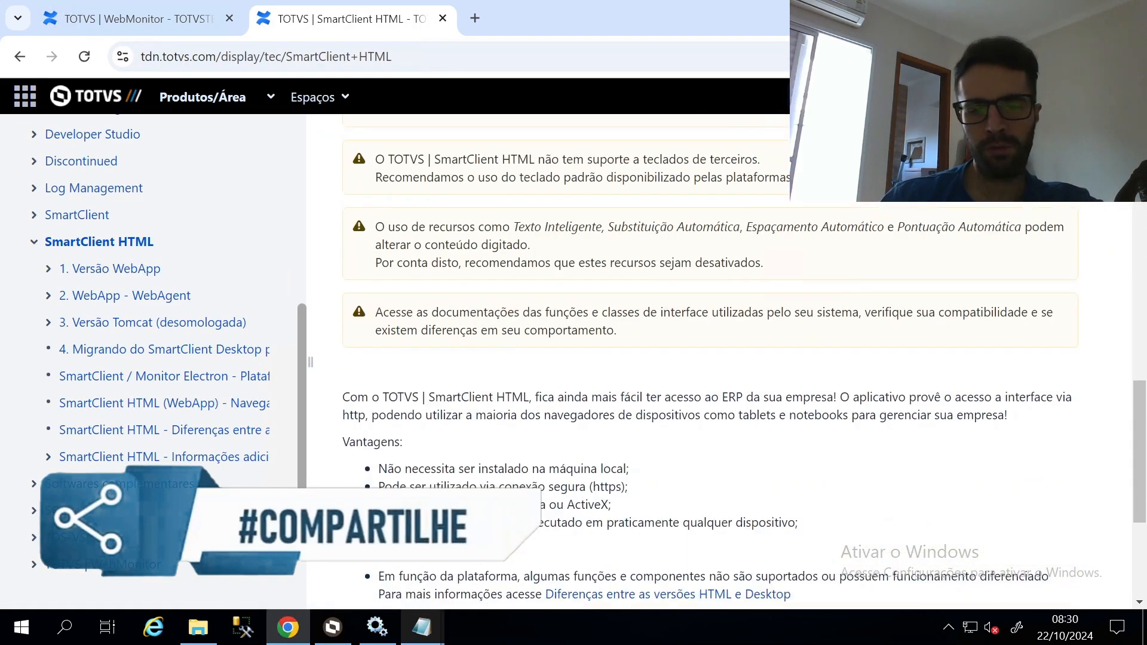
{"action": "scroll", "coordinate": [491, 341], "scroll_direction": "up", "scroll_amount": 6}
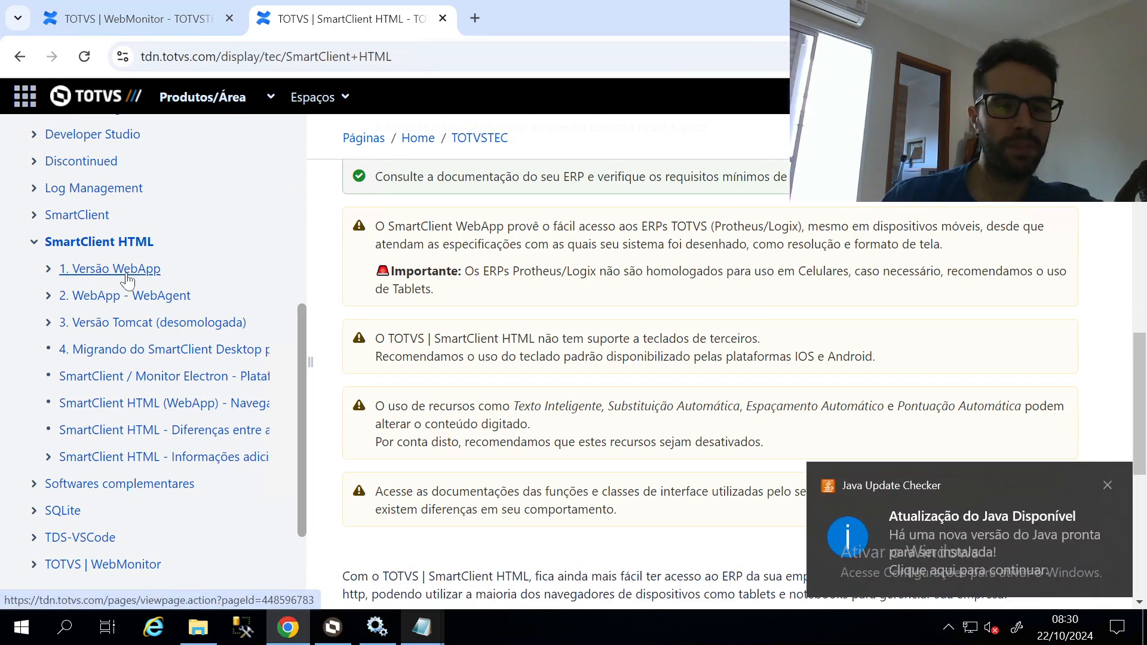
Browse the 1. Versão WebApp article, then open the 2. WebApp - WebAgent page
{"action": "scroll", "coordinate": [531, 238], "scroll_direction": "down", "scroll_amount": 7}
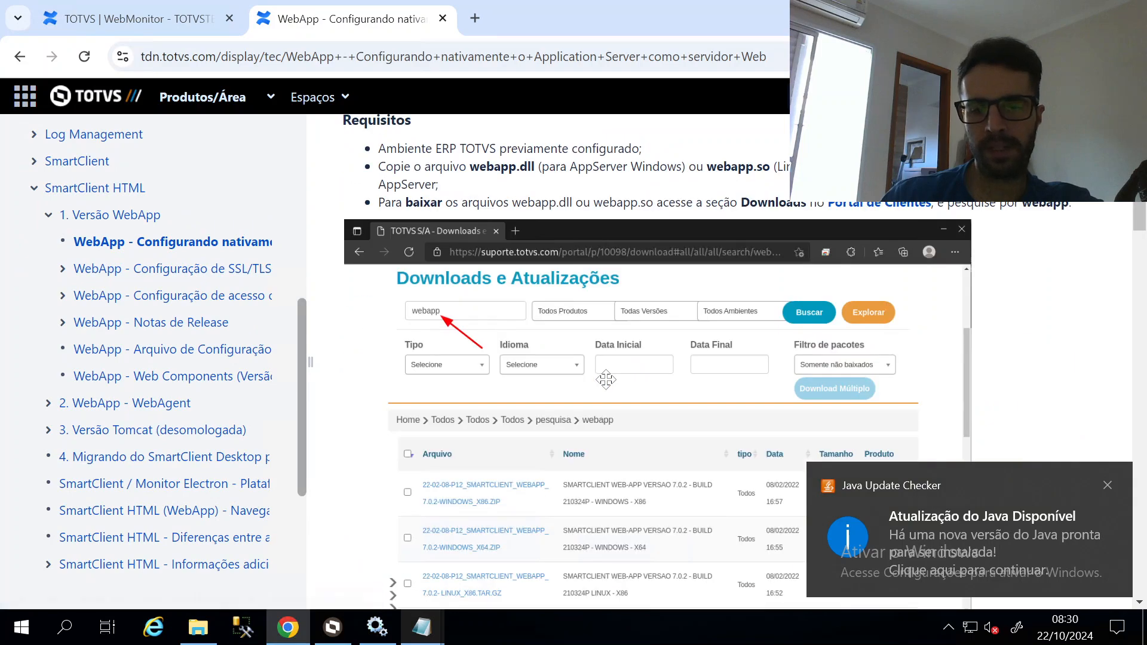
{"action": "scroll", "coordinate": [896, 372], "scroll_direction": "down", "scroll_amount": 7}
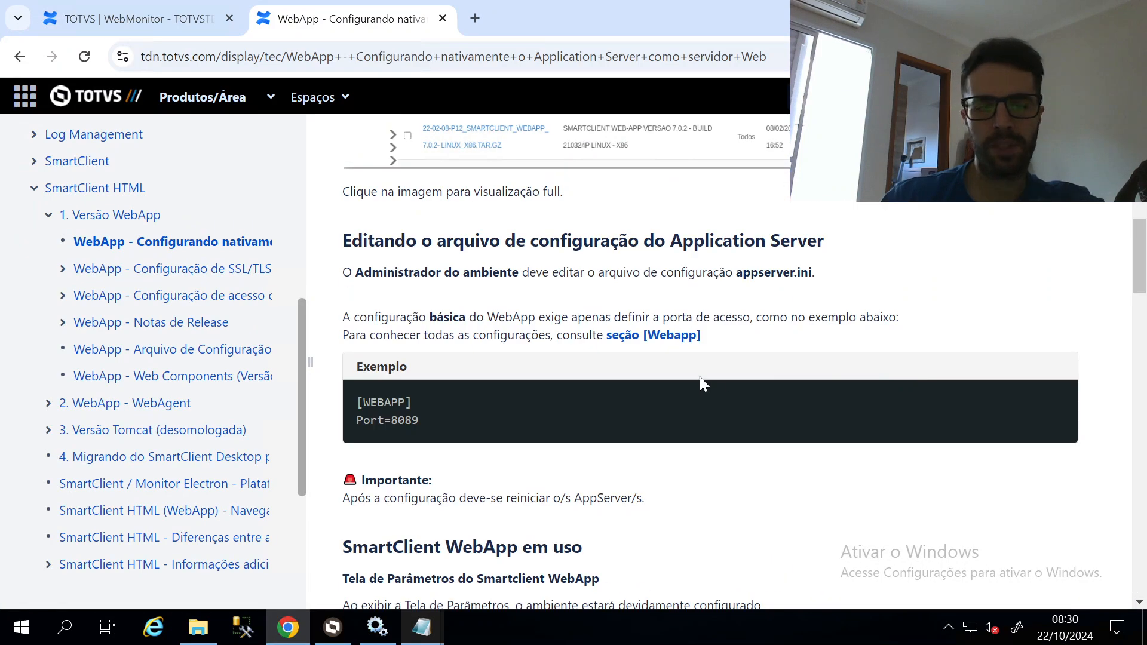
{"action": "scroll", "coordinate": [707, 361], "scroll_direction": "down", "scroll_amount": 20}
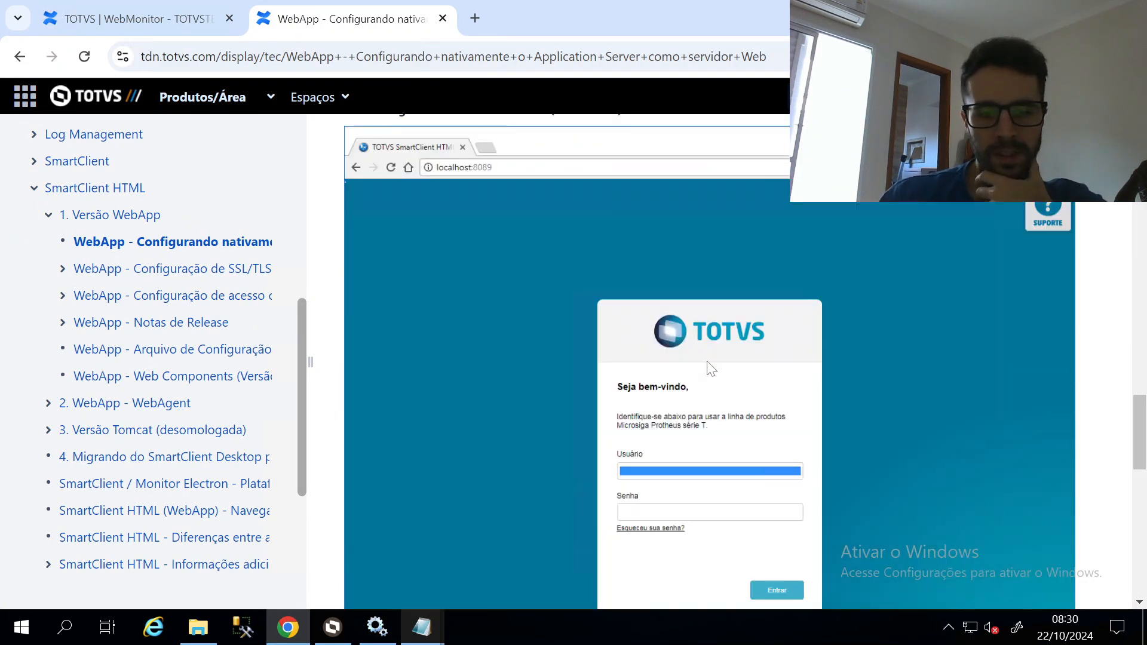
{"action": "scroll", "coordinate": [709, 368], "scroll_direction": "down", "scroll_amount": 6}
{"action": "scroll", "coordinate": [707, 362], "scroll_direction": "up", "scroll_amount": 20}
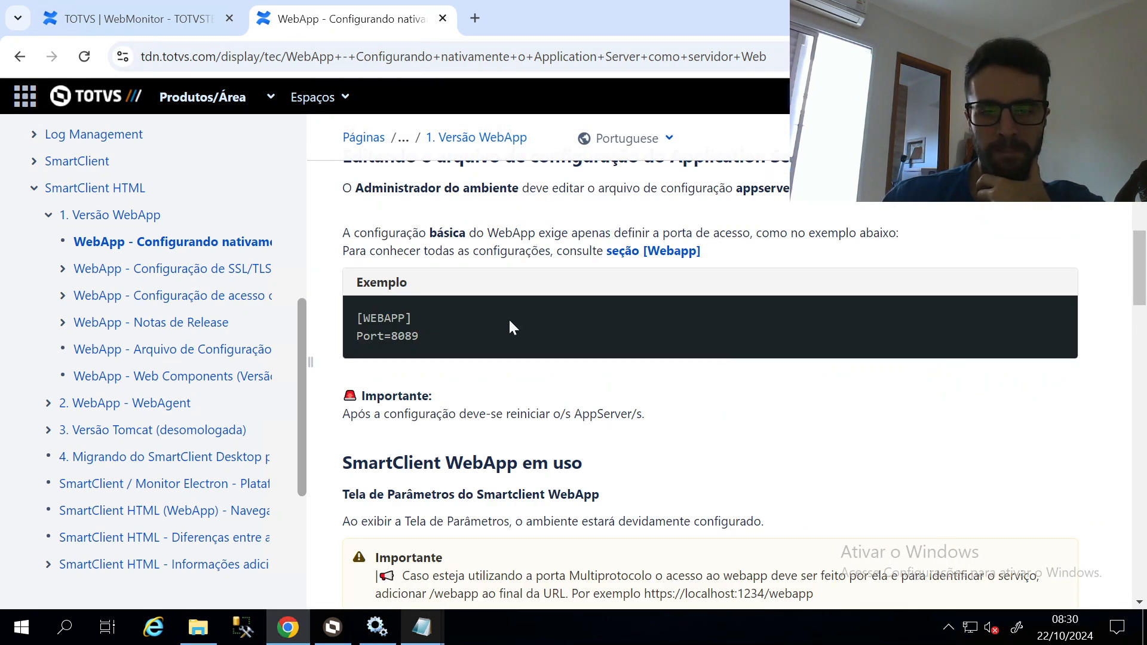
{"action": "scroll", "coordinate": [513, 328], "scroll_direction": "up", "scroll_amount": 5}
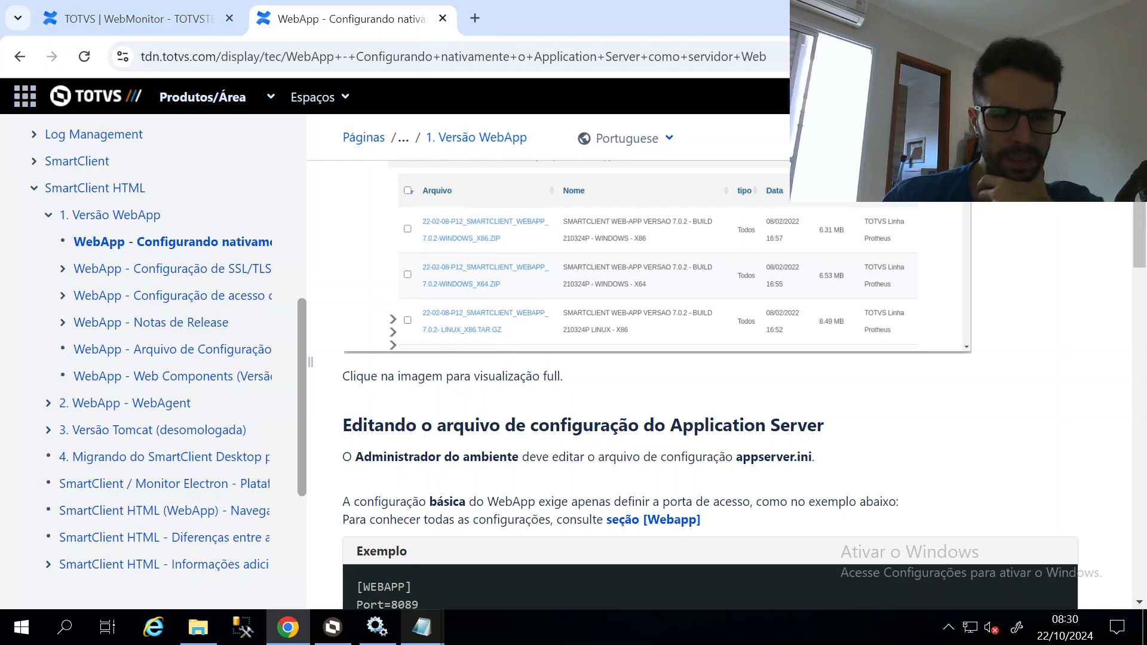
{"action": "scroll", "coordinate": [176, 412], "scroll_direction": "up", "scroll_amount": 5}
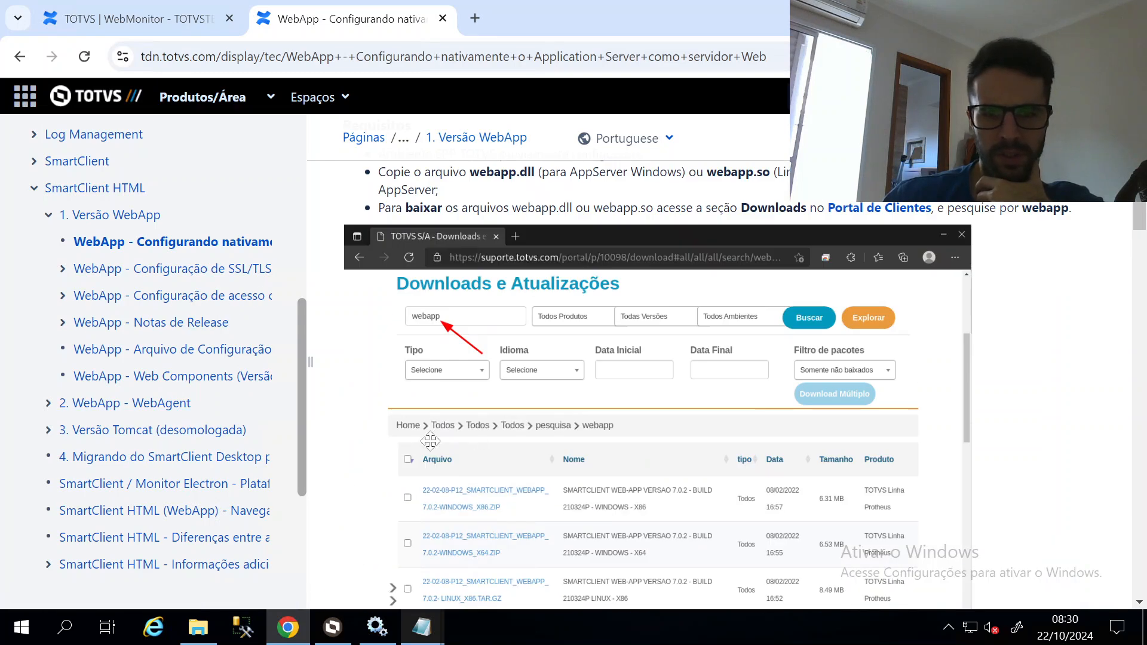
{"action": "left_click", "coordinate": [146, 408]}
{"action": "scroll", "coordinate": [753, 387], "scroll_direction": "down", "scroll_amount": 15}
{"action": "middle_click", "coordinate": [752, 381]}
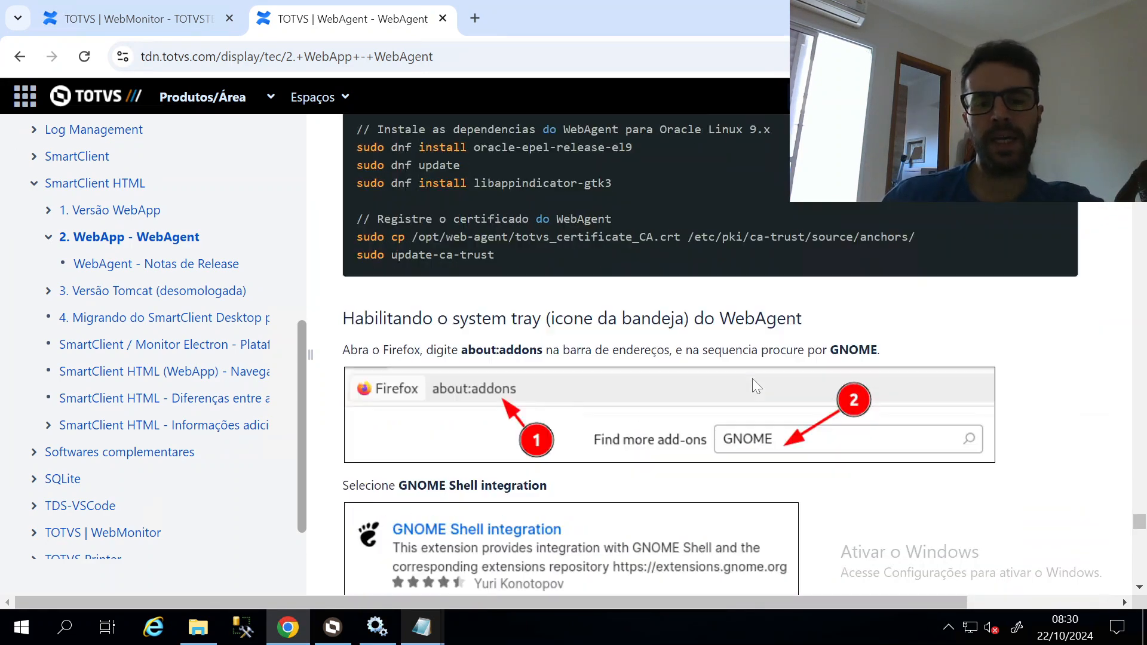
Read through the page on configuring Application Server as a web server
{"action": "scroll", "coordinate": [274, 193], "scroll_direction": "up", "scroll_amount": 3}
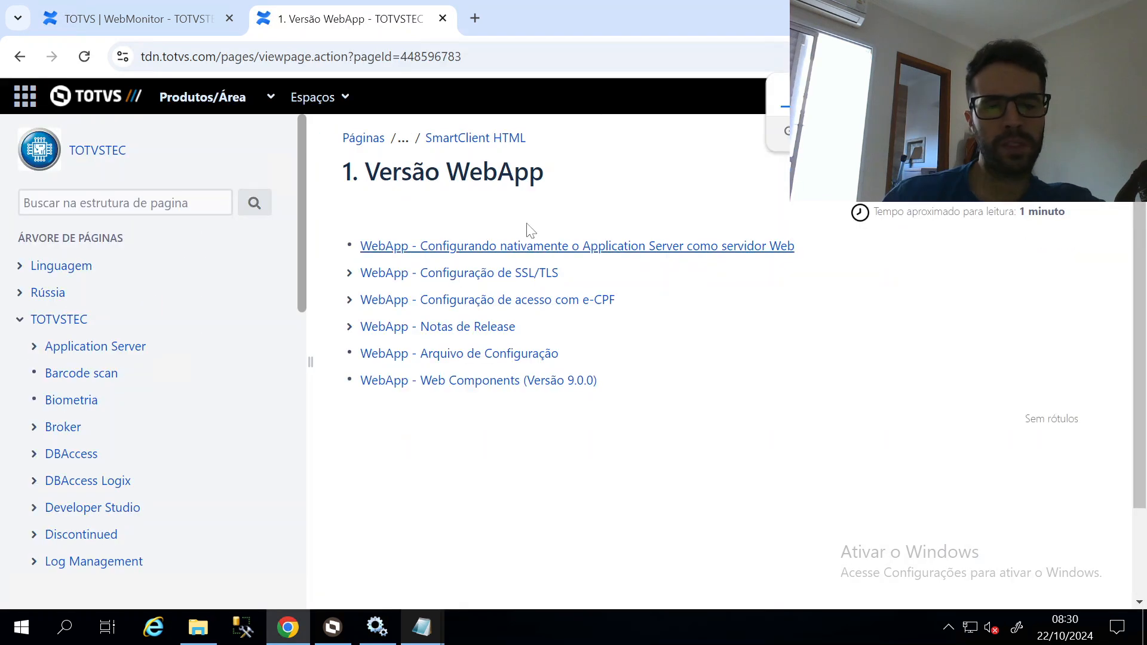
{"action": "left_click", "coordinate": [517, 247]}
{"action": "scroll", "coordinate": [823, 377], "scroll_direction": "down", "scroll_amount": 10}
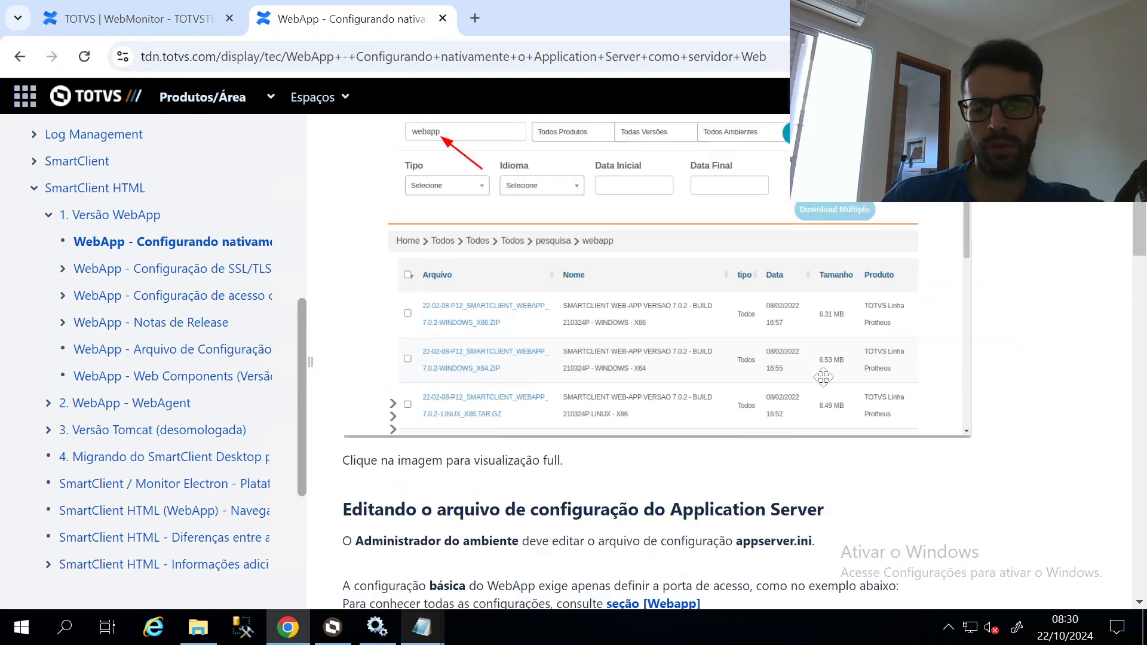
{"action": "scroll", "coordinate": [823, 377], "scroll_direction": "down", "scroll_amount": 3}
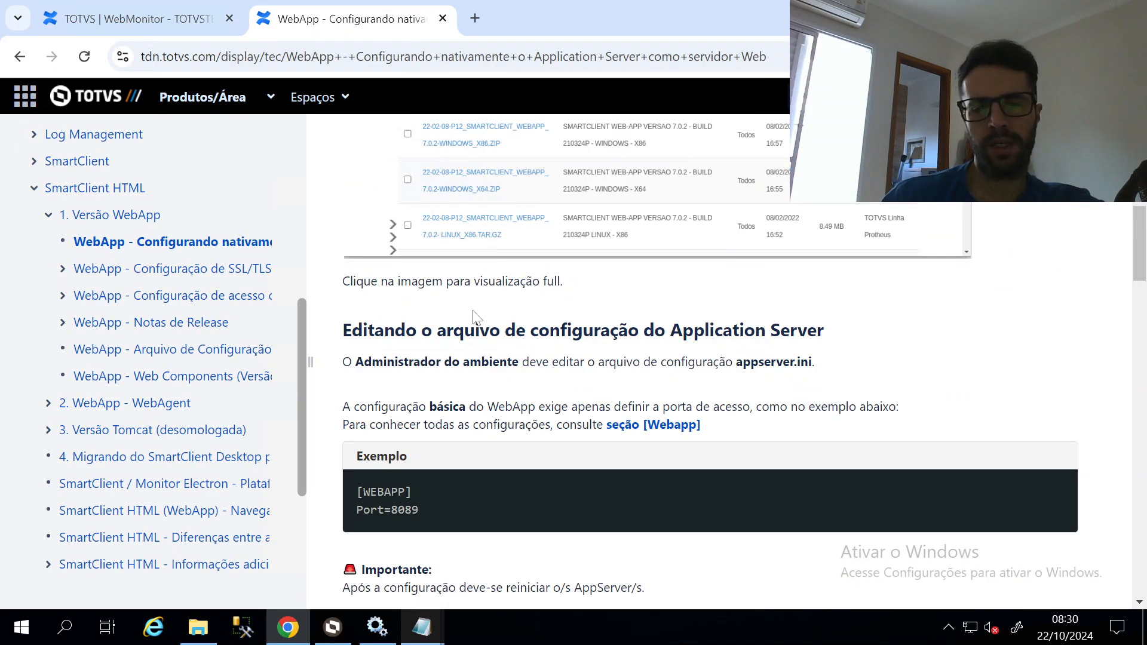
{"action": "scroll", "coordinate": [476, 317], "scroll_direction": "up", "scroll_amount": 7}
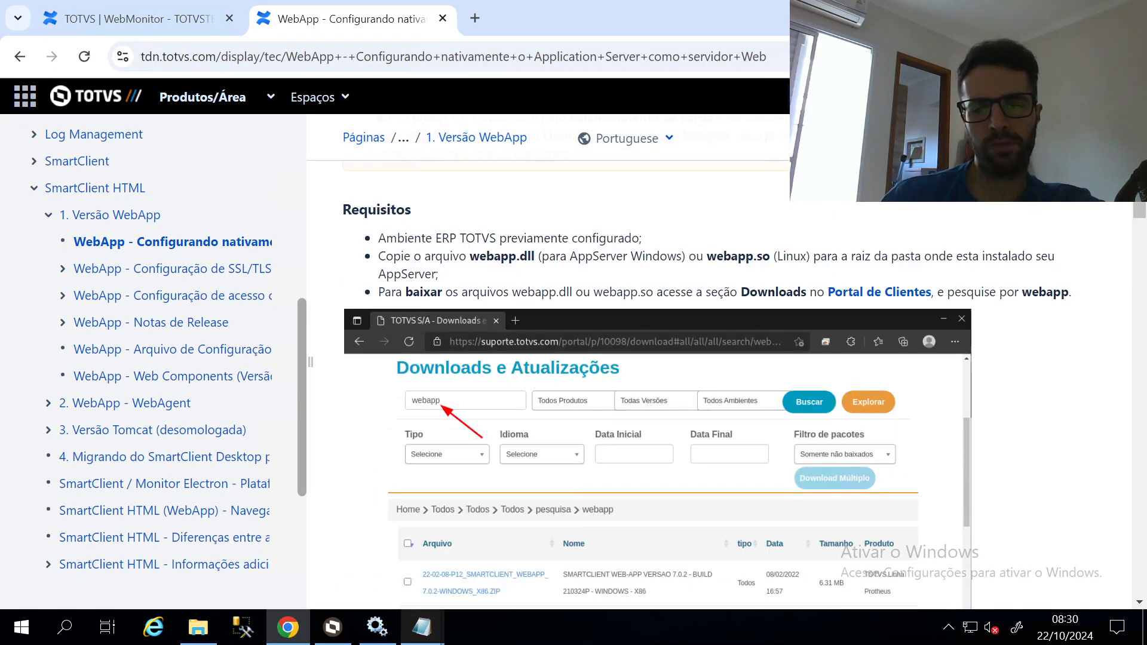
{"action": "scroll", "coordinate": [393, 348], "scroll_direction": "down", "scroll_amount": 10}
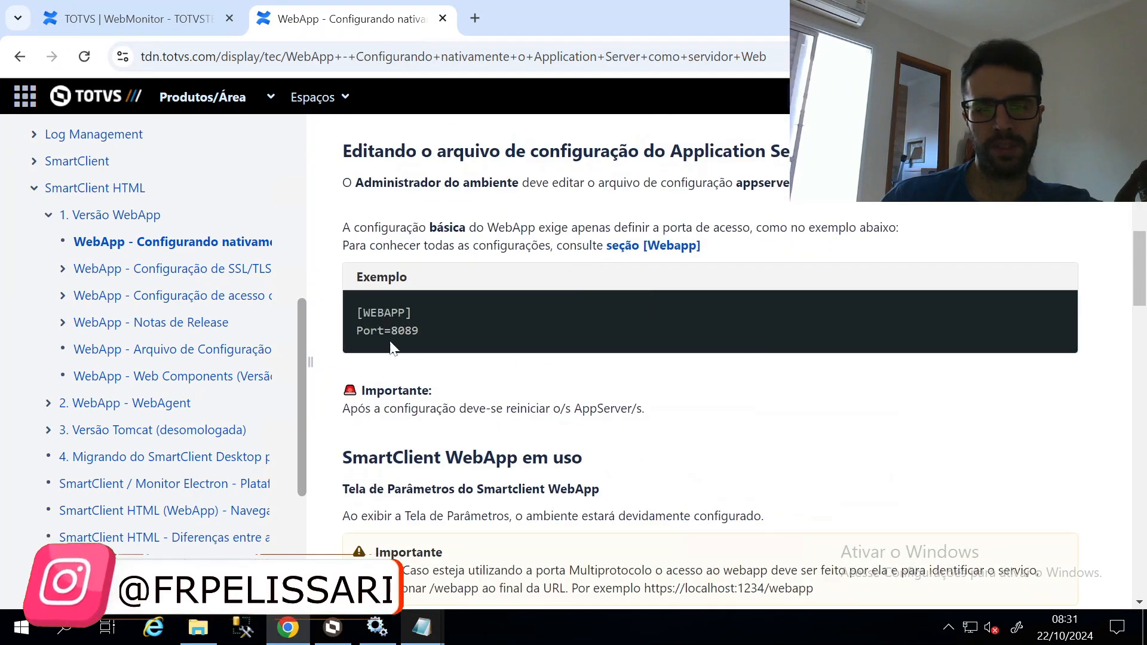
{"action": "middle_click", "coordinate": [468, 320]}
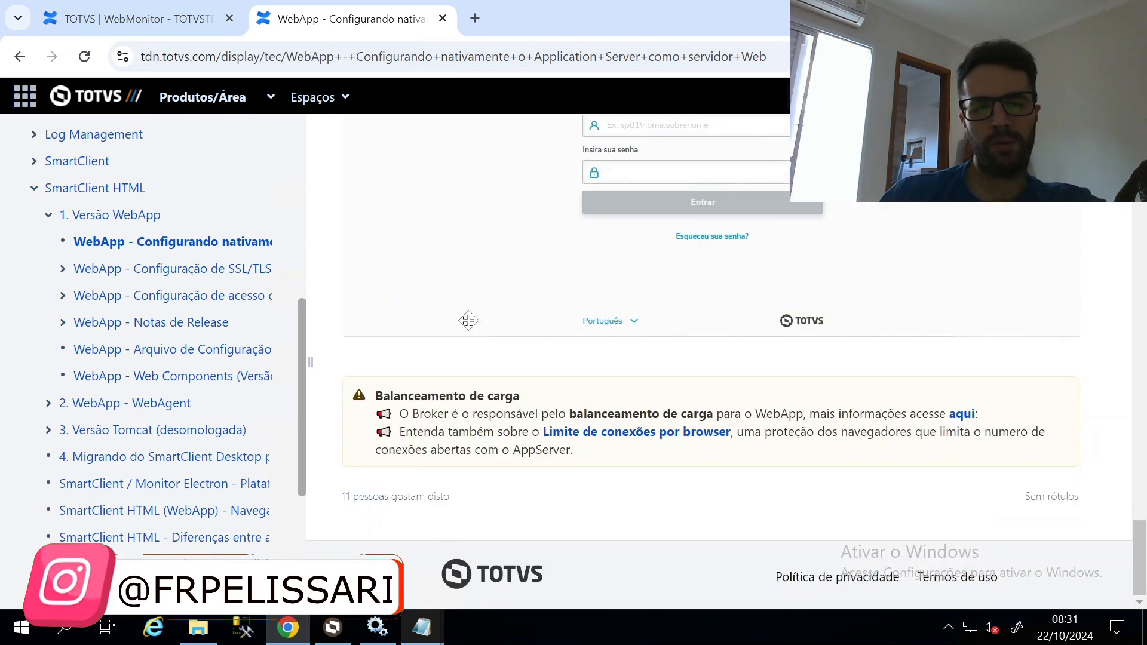
{"action": "scroll", "coordinate": [532, 332], "scroll_direction": "up", "scroll_amount": 12}
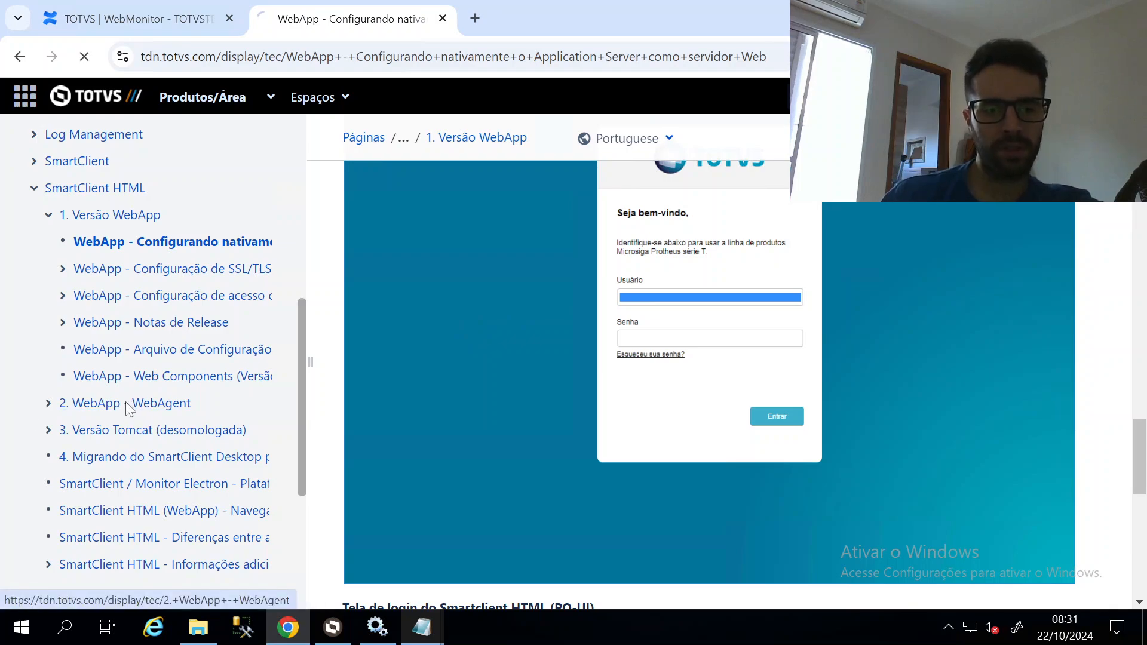
Skim the WebAgent and SmartClient Desktop-to-WebApp migration pages, then return to the WebMonitor tab
{"action": "left_click", "coordinate": [128, 409]}
{"action": "scroll", "coordinate": [571, 380], "scroll_direction": "down", "scroll_amount": 15}
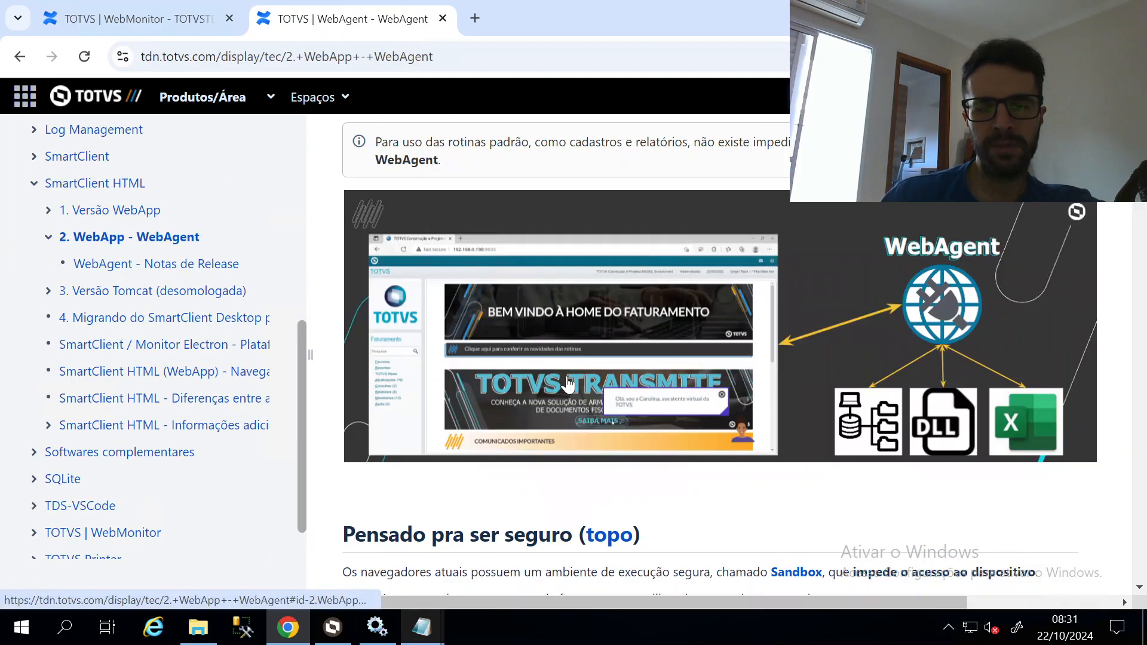
{"action": "scroll", "coordinate": [568, 380], "scroll_direction": "down", "scroll_amount": 20}
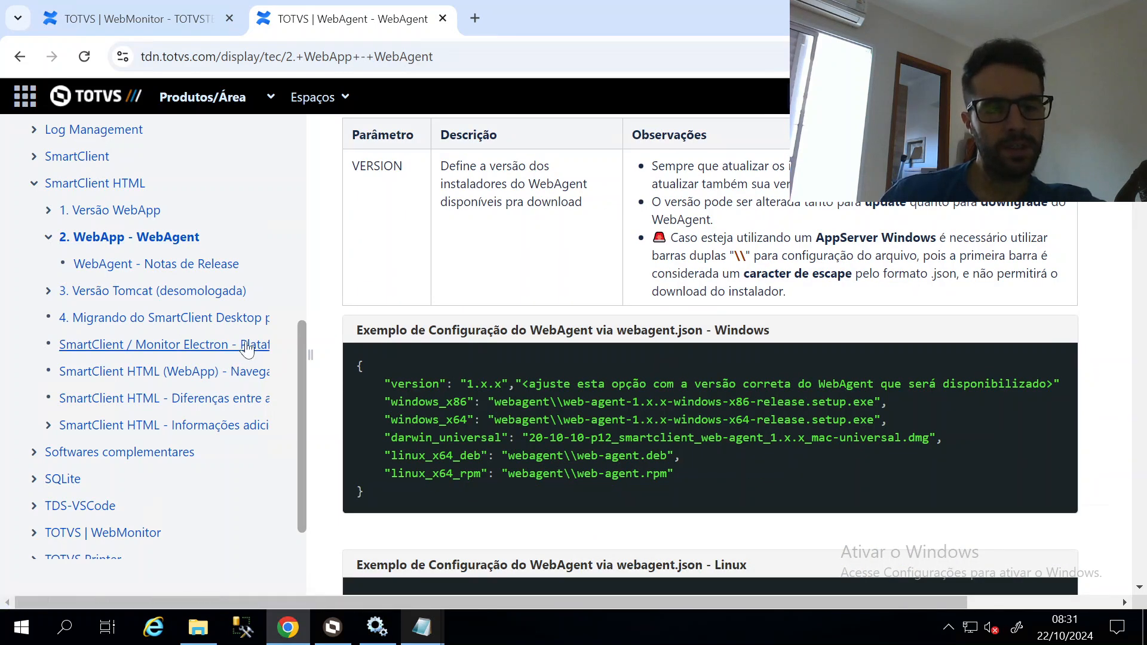
{"action": "left_click", "coordinate": [168, 326]}
{"action": "scroll", "coordinate": [366, 320], "scroll_direction": "down", "scroll_amount": 10}
{"action": "scroll", "coordinate": [811, 250], "scroll_direction": "down", "scroll_amount": 20}
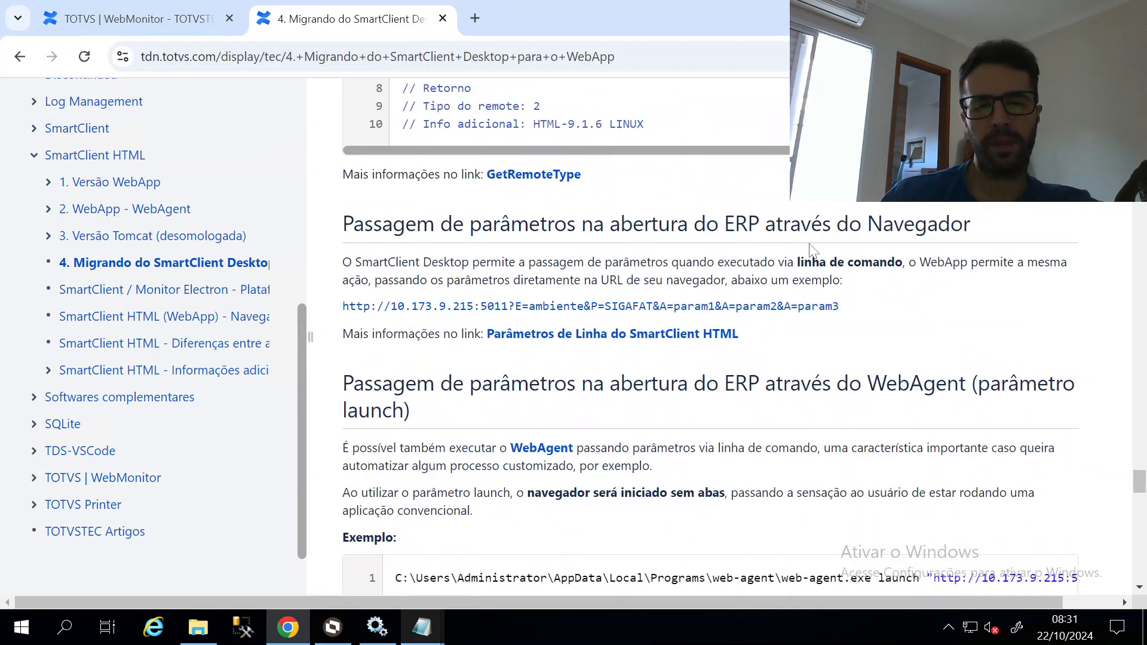
{"action": "scroll", "coordinate": [811, 249], "scroll_direction": "down", "scroll_amount": 8}
{"action": "scroll", "coordinate": [811, 250], "scroll_direction": "up", "scroll_amount": 8}
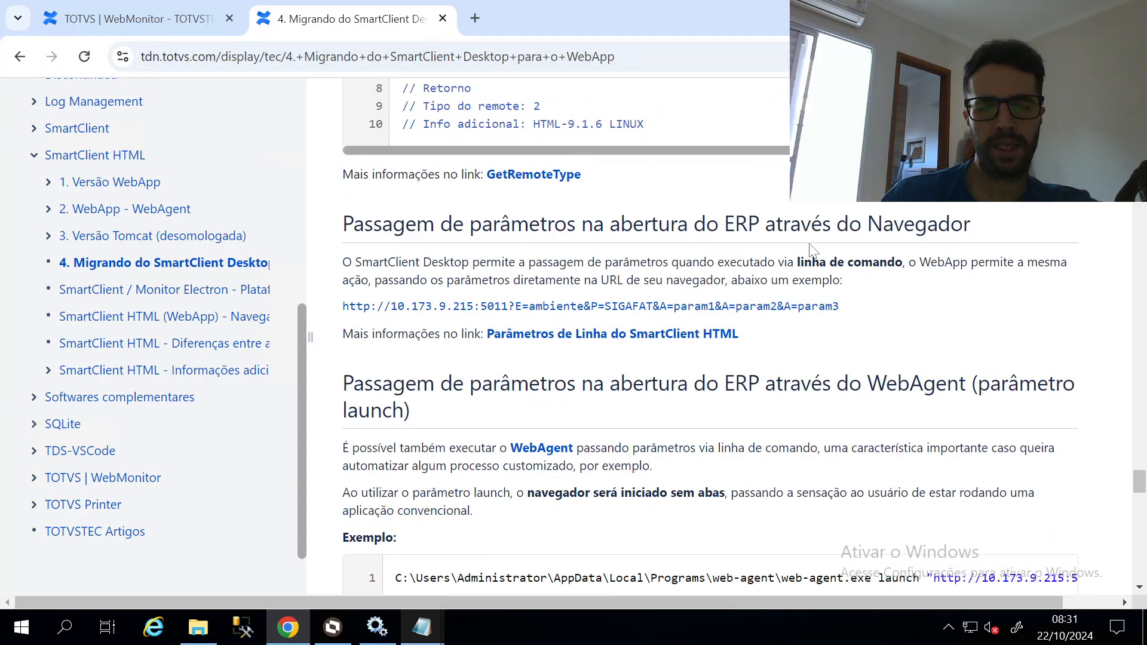
{"action": "scroll", "coordinate": [811, 250], "scroll_direction": "down", "scroll_amount": 3}
{"action": "scroll", "coordinate": [811, 249], "scroll_direction": "up", "scroll_amount": 4}
{"action": "scroll", "coordinate": [184, 203], "scroll_direction": "up", "scroll_amount": 8}
{"action": "left_click", "coordinate": [131, 19]}
Point out appserver.ini's [WEBAPP], [WEBMONITOR] and [WEBAGENT] headers, then move Notepad to the right
{"action": "left_click", "coordinate": [422, 626]}
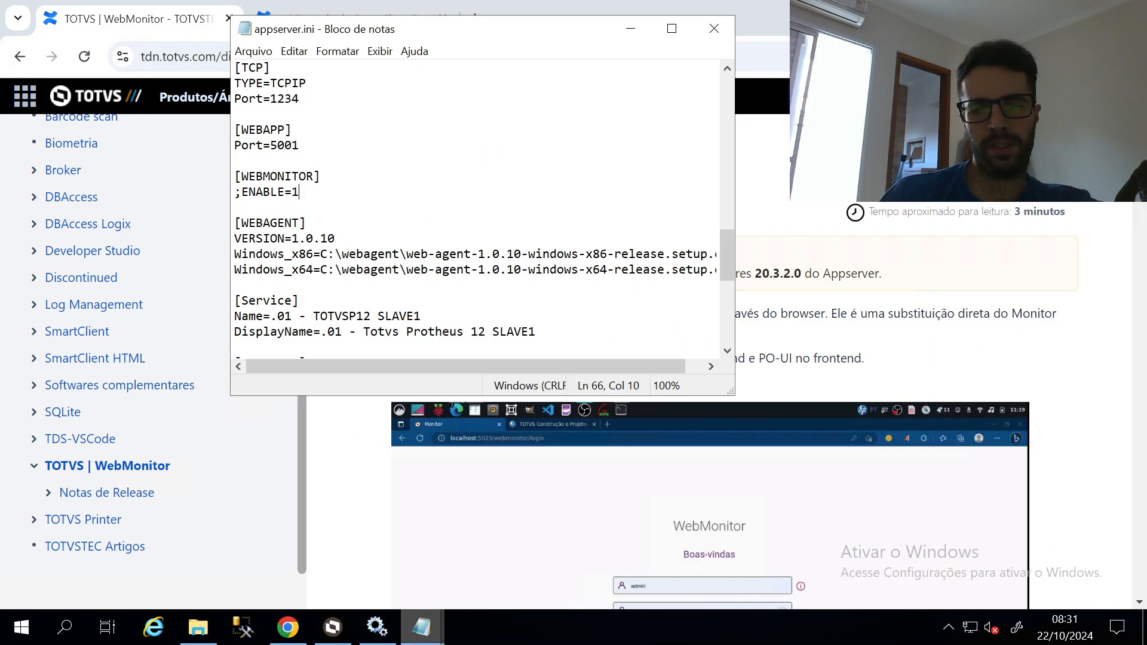
{"action": "left_click_drag", "start_coordinate": [293, 130], "coordinate": [241, 129]}
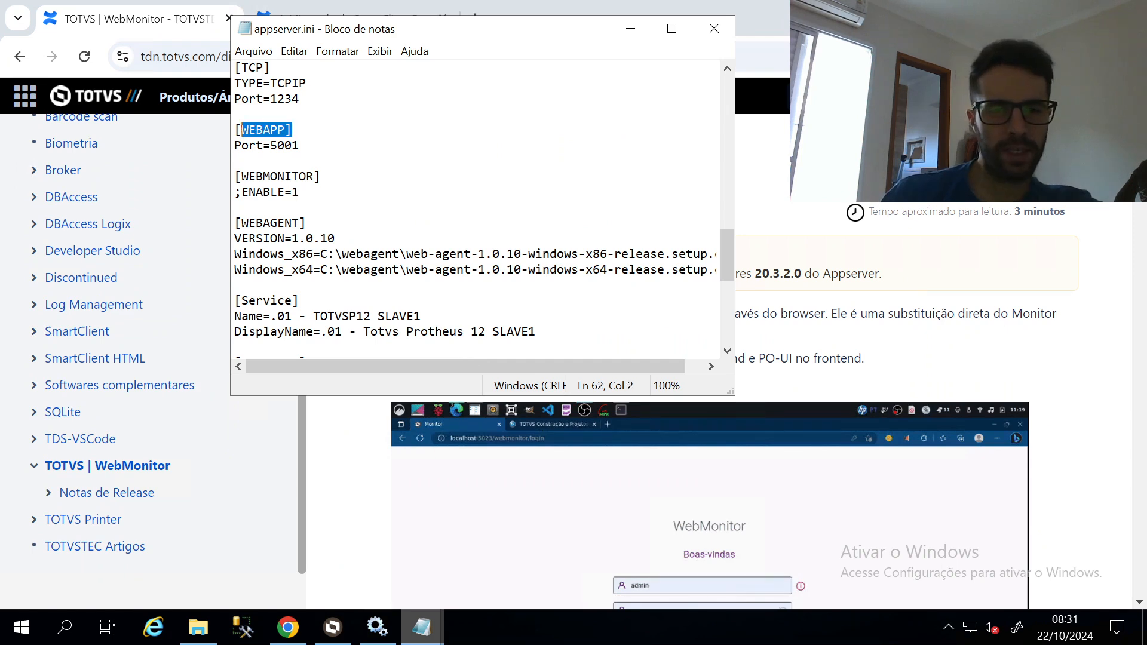
{"action": "left_click_drag", "start_coordinate": [321, 176], "coordinate": [241, 177]}
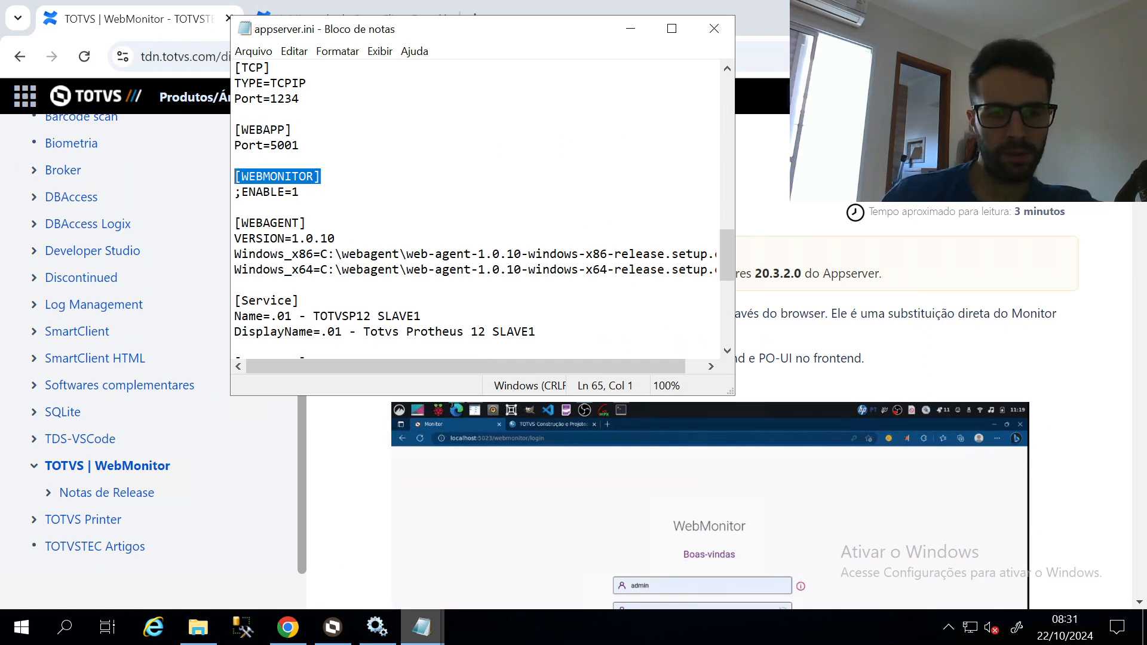
{"action": "left_click_drag", "start_coordinate": [307, 223], "coordinate": [234, 223]}
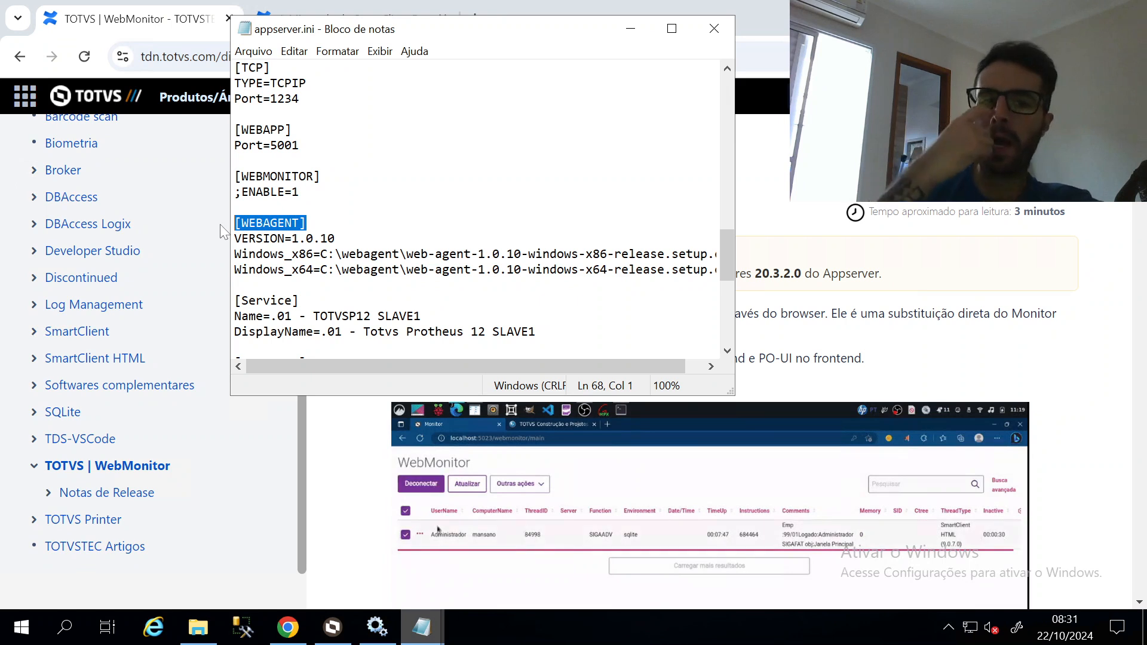
{"action": "left_click", "coordinate": [236, 115]}
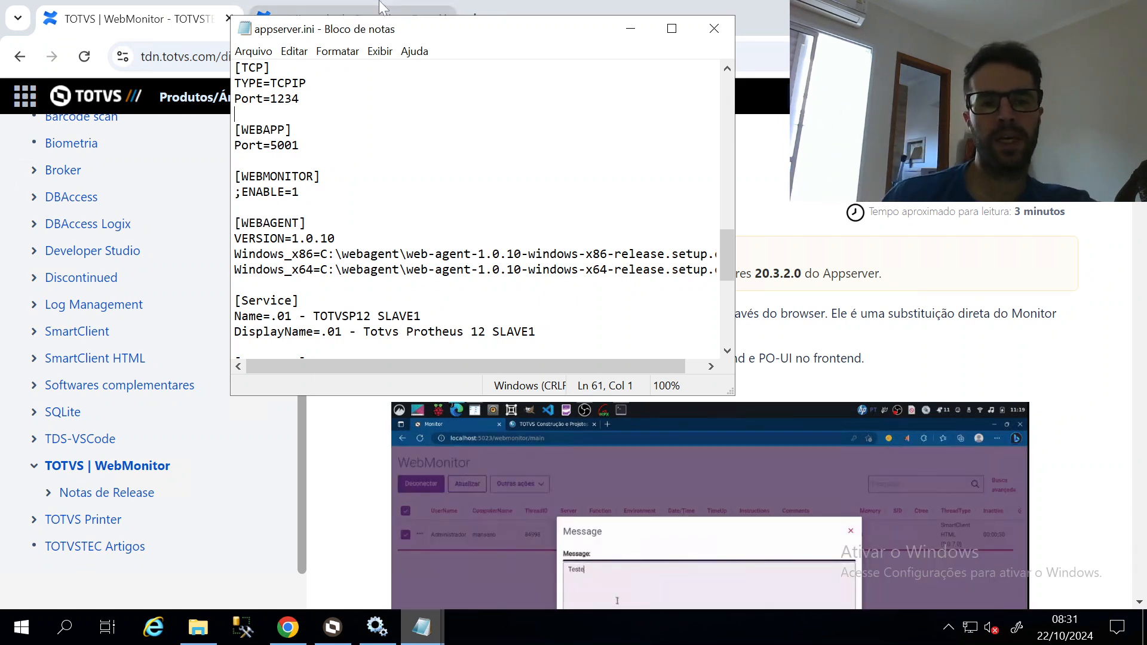
{"action": "left_click_drag", "start_coordinate": [530, 33], "coordinate": [833, 90]}
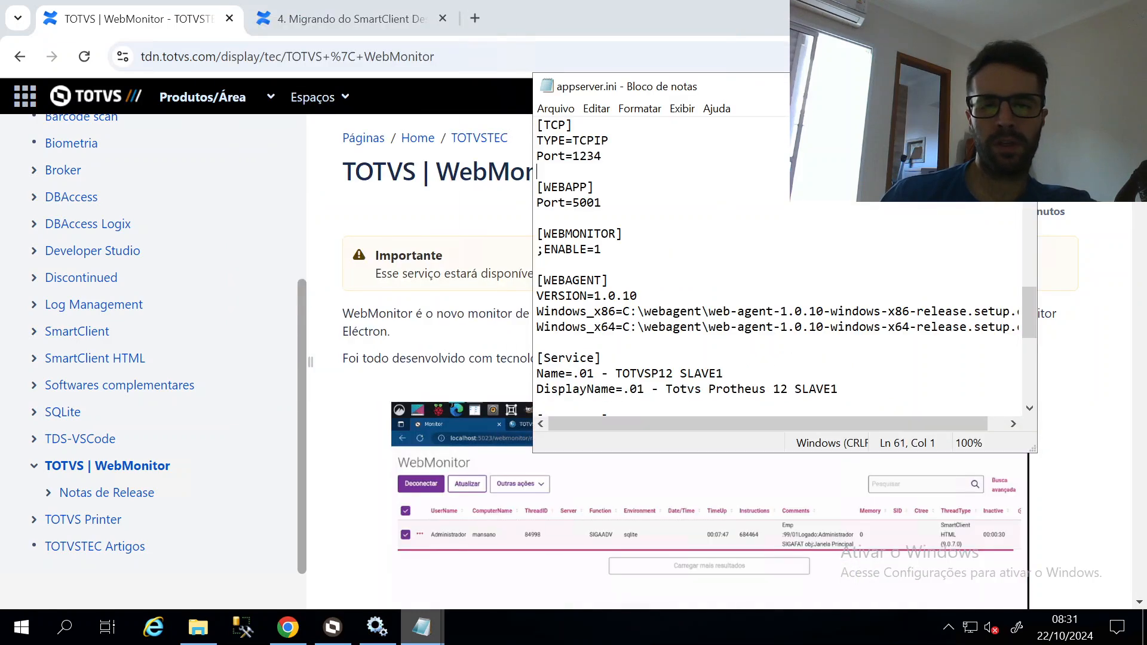
Load the SmartClient HTML WebApp at localhost:5001 in a new tab
{"action": "left_click", "coordinate": [474, 18]}
{"action": "type", "text": "localhost:40"}
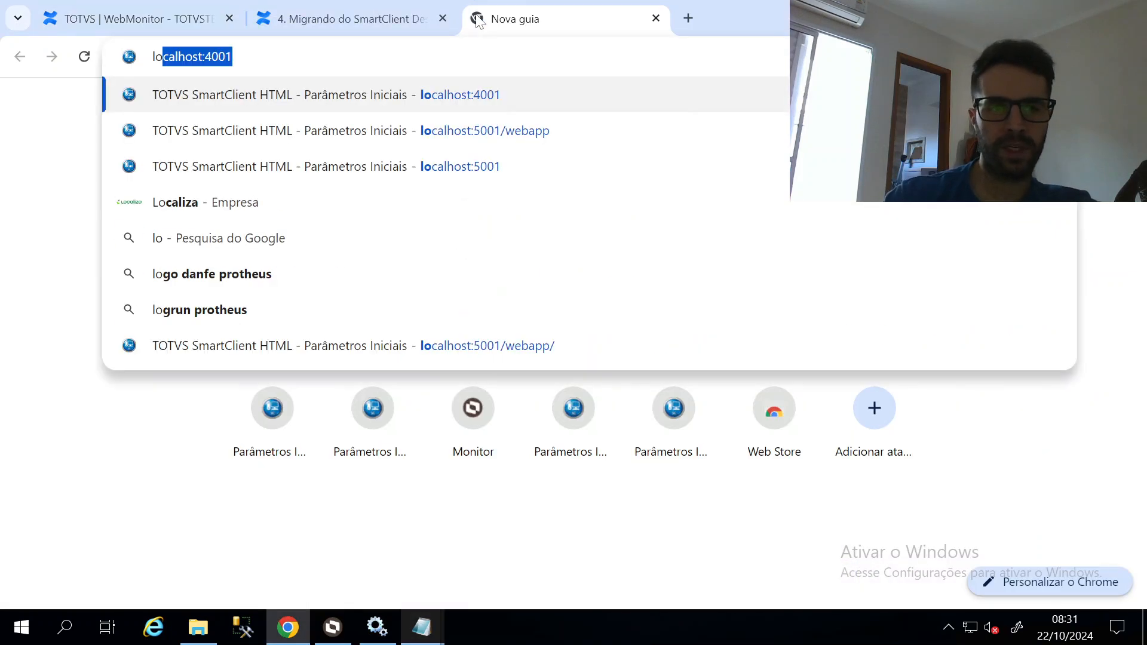
{"action": "key", "text": "BackSpace"}
{"action": "type", "text": "5001"}
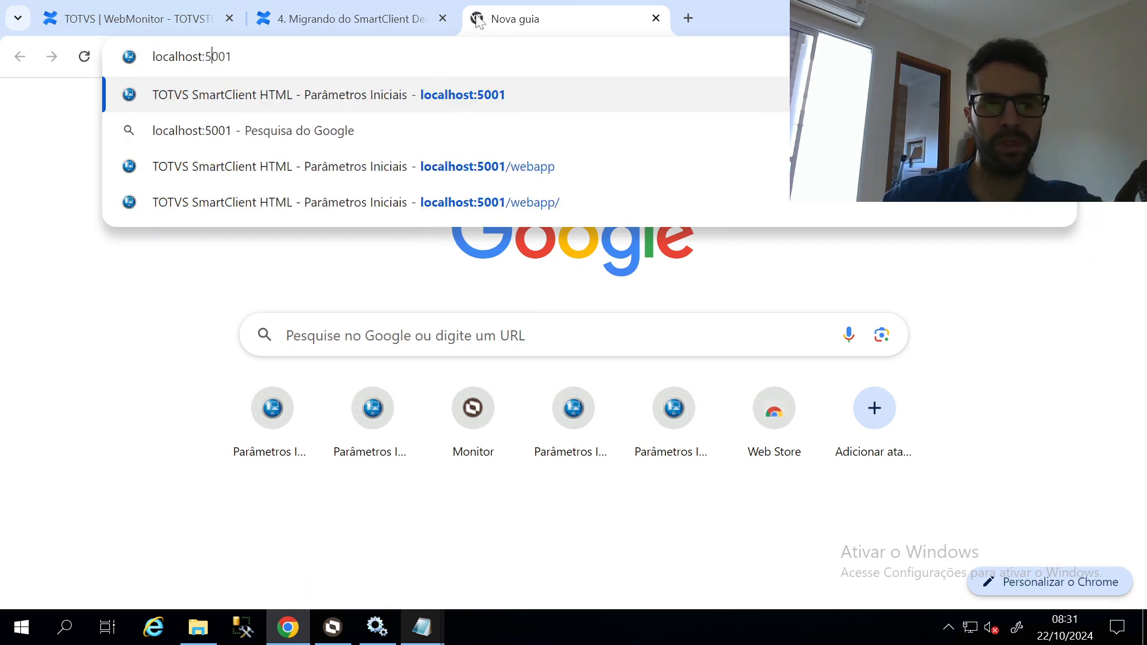
{"action": "key", "text": "Return"}
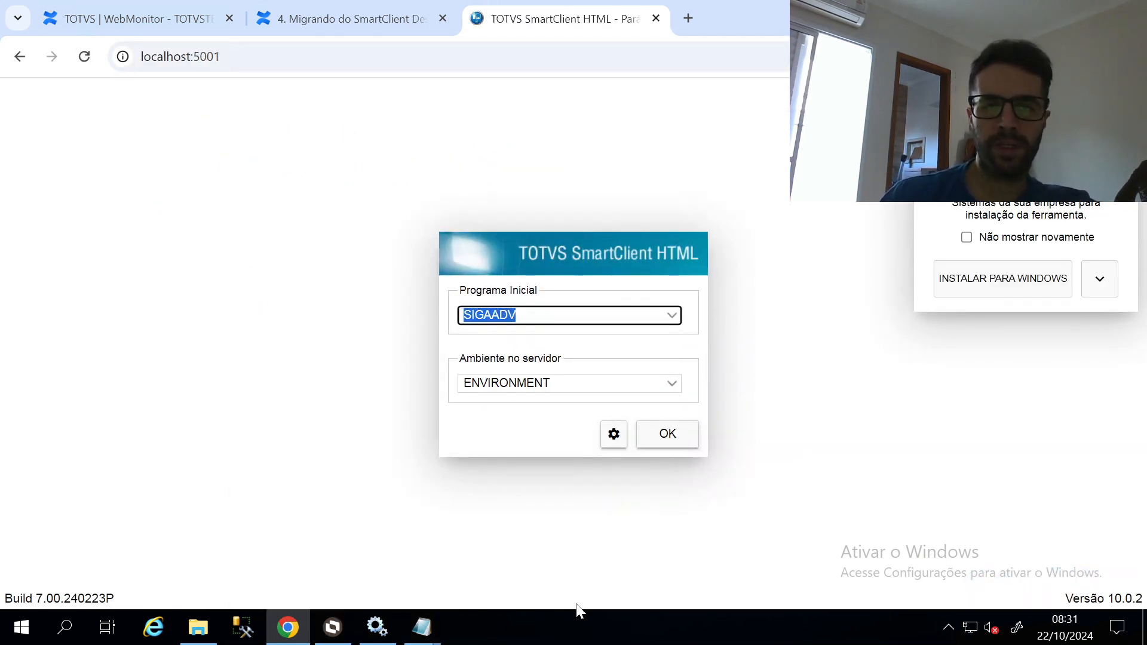
Highlight Port=1234 and the [WEBMONITOR] block in appserver.ini, then return to WebMonitor docs
{"action": "mouse_move", "coordinate": [422, 626]}
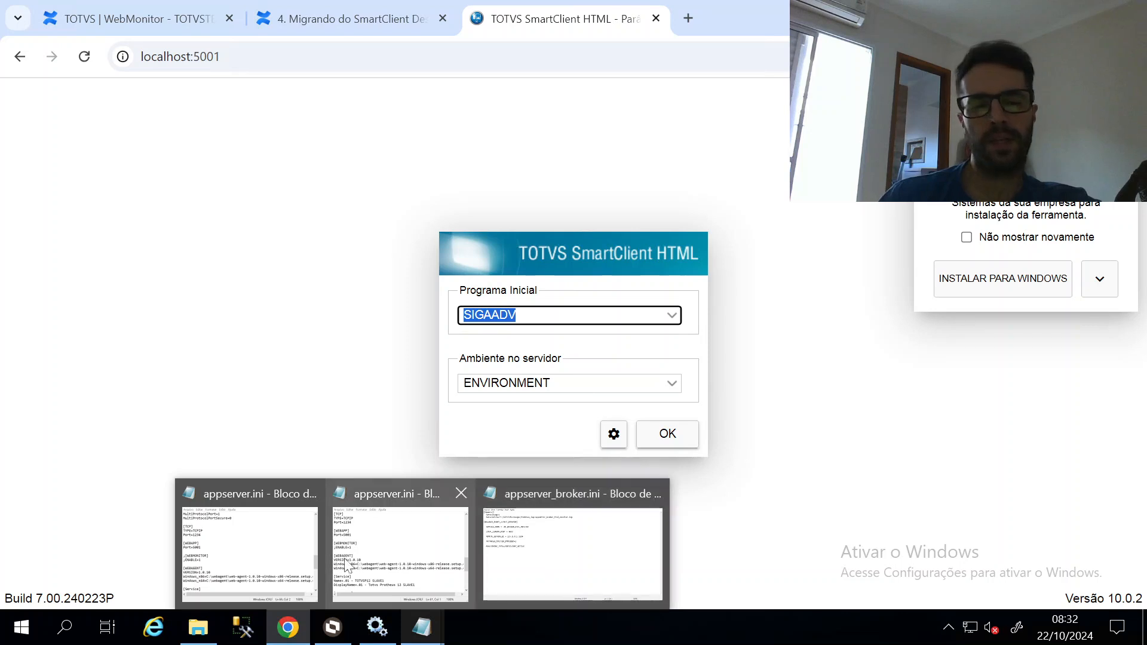
{"action": "left_click", "coordinate": [385, 553]}
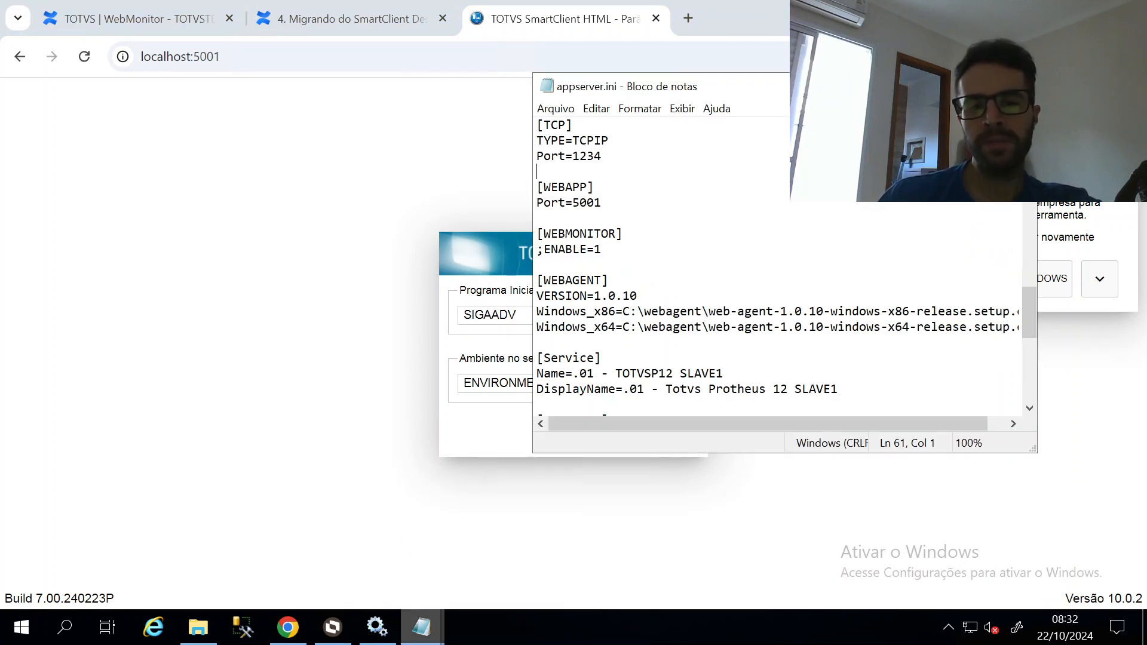
{"action": "key", "text": "shift+Up"}
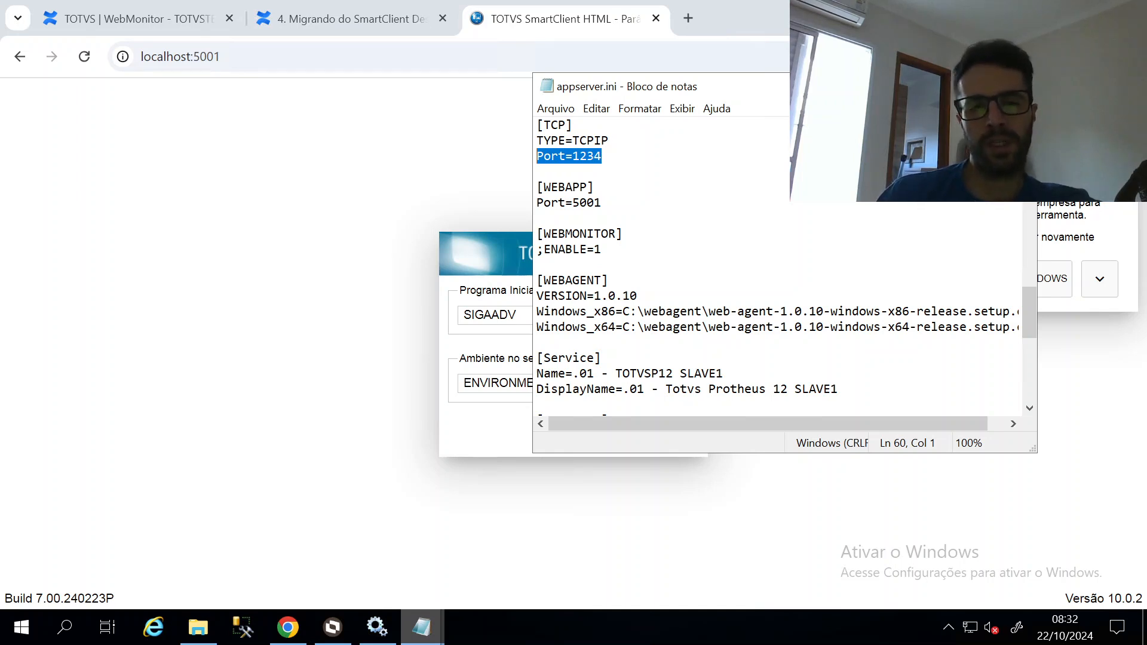
{"action": "key", "text": "Down"}
{"action": "key", "text": "Down"}
{"action": "key", "text": "Down"}
{"action": "key", "text": "Down"}
{"action": "key", "text": "Down"}
{"action": "key", "text": "Down"}
{"action": "key", "text": "Down"}
{"action": "key", "text": "shift+Up"}
{"action": "key", "text": "shift+Up"}
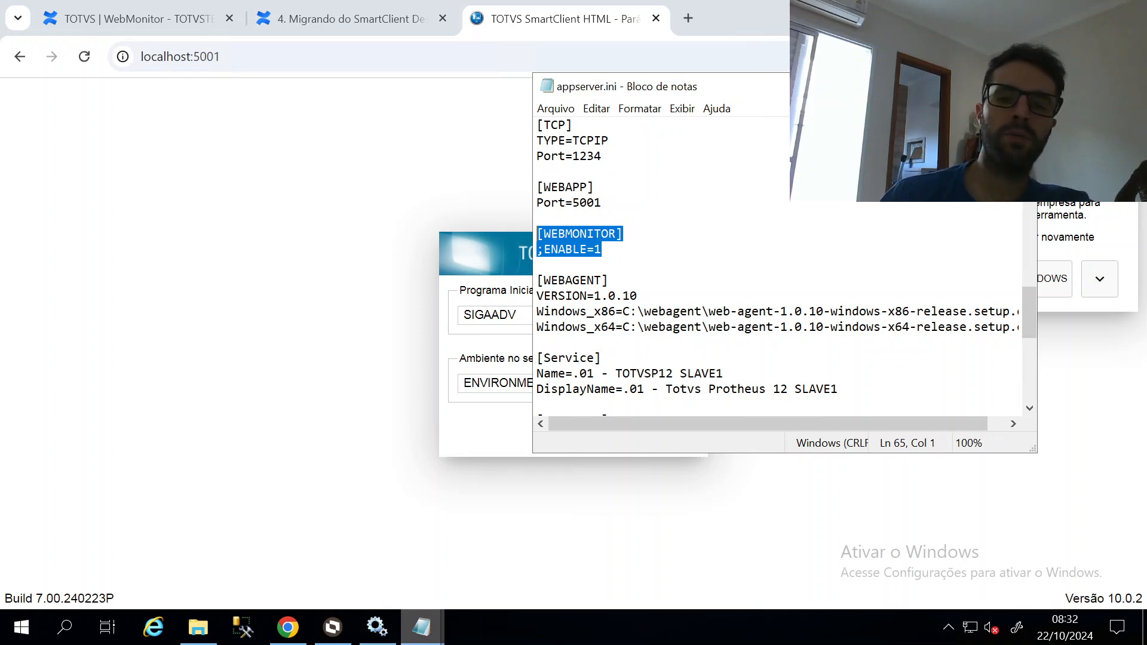
{"action": "left_click", "coordinate": [132, 19]}
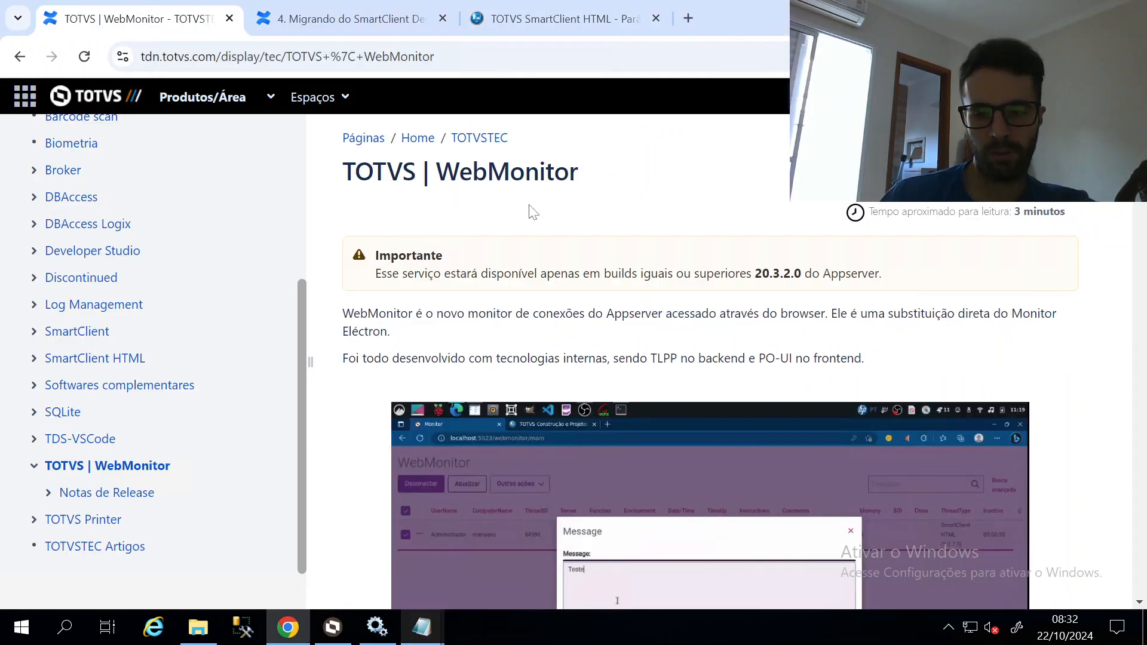
Highlight 'ligado' in the ini settings section, then switch back to appserver.ini in Notepad
{"action": "scroll", "coordinate": [533, 212], "scroll_direction": "down", "scroll_amount": 10}
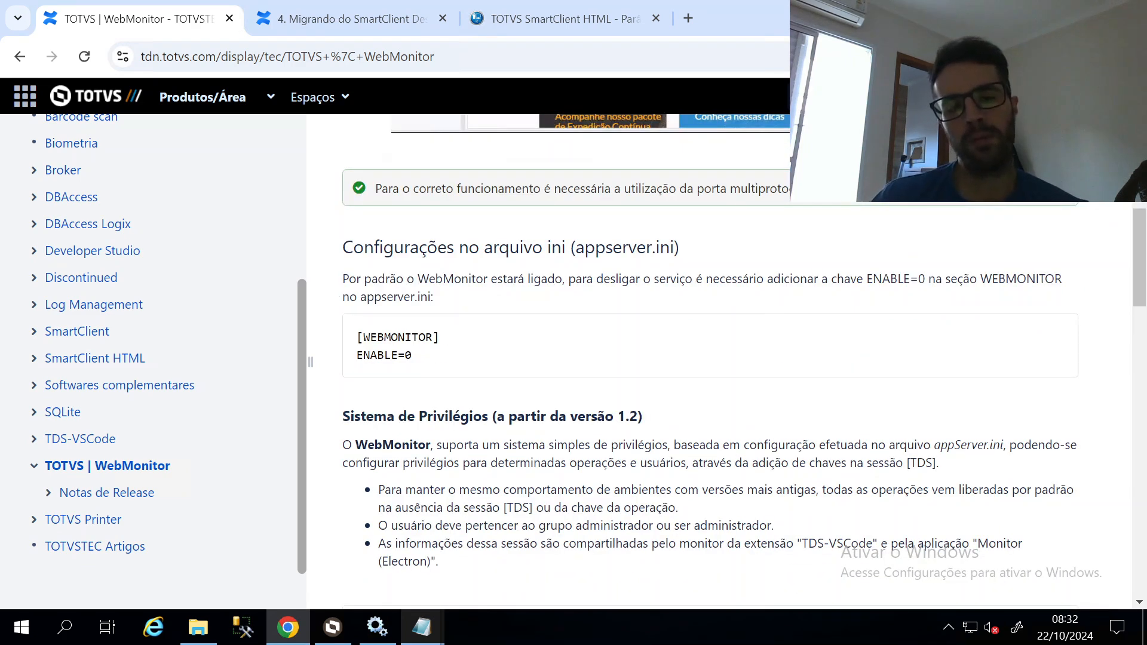
{"action": "double_click", "coordinate": [544, 279]}
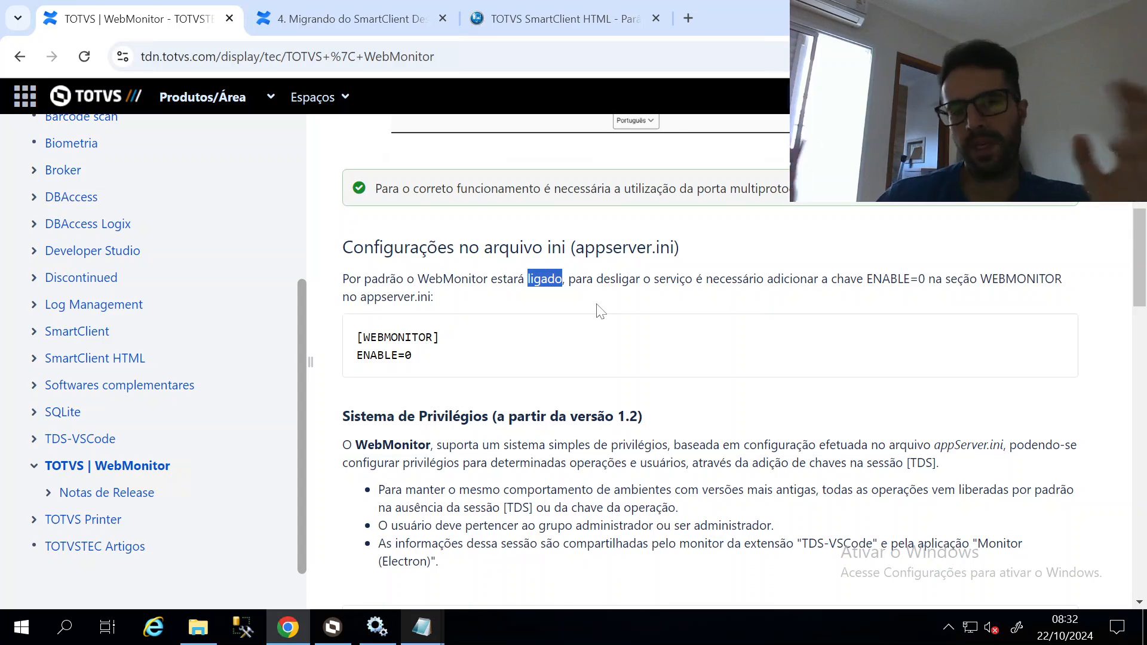
{"action": "key", "text": "alt+Tab"}
{"action": "left_click", "coordinate": [537, 265]}
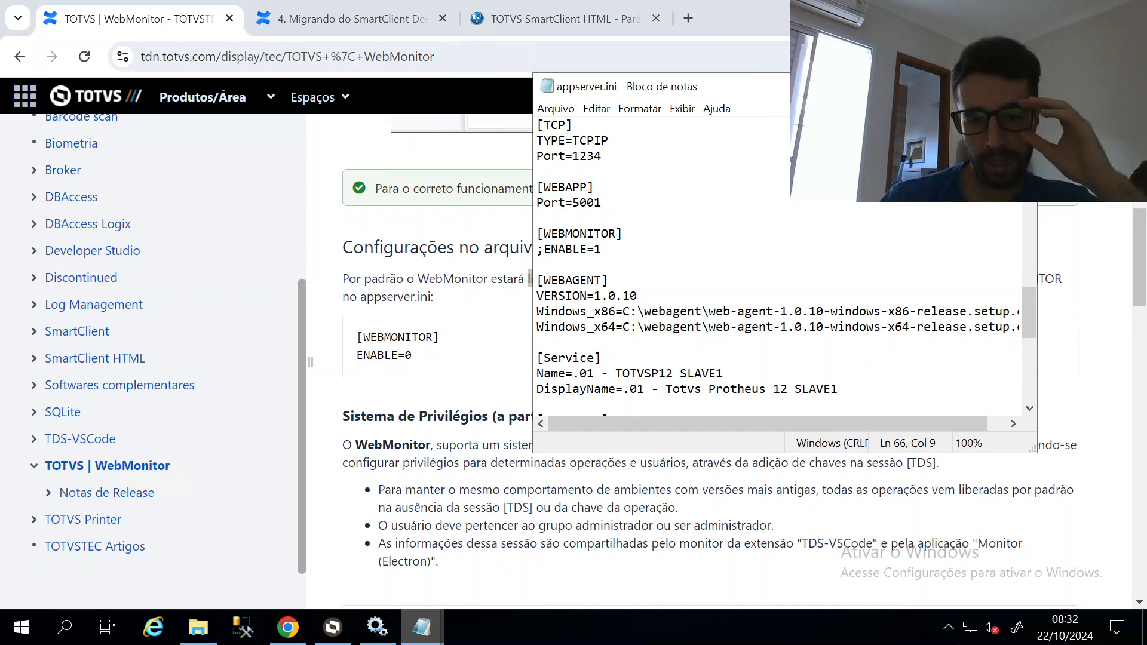
Open localhost:5001/webmonitor in a new tab, which returns HTTP 404
{"action": "left_click", "coordinate": [688, 18]}
{"action": "type", "text": "lo"}
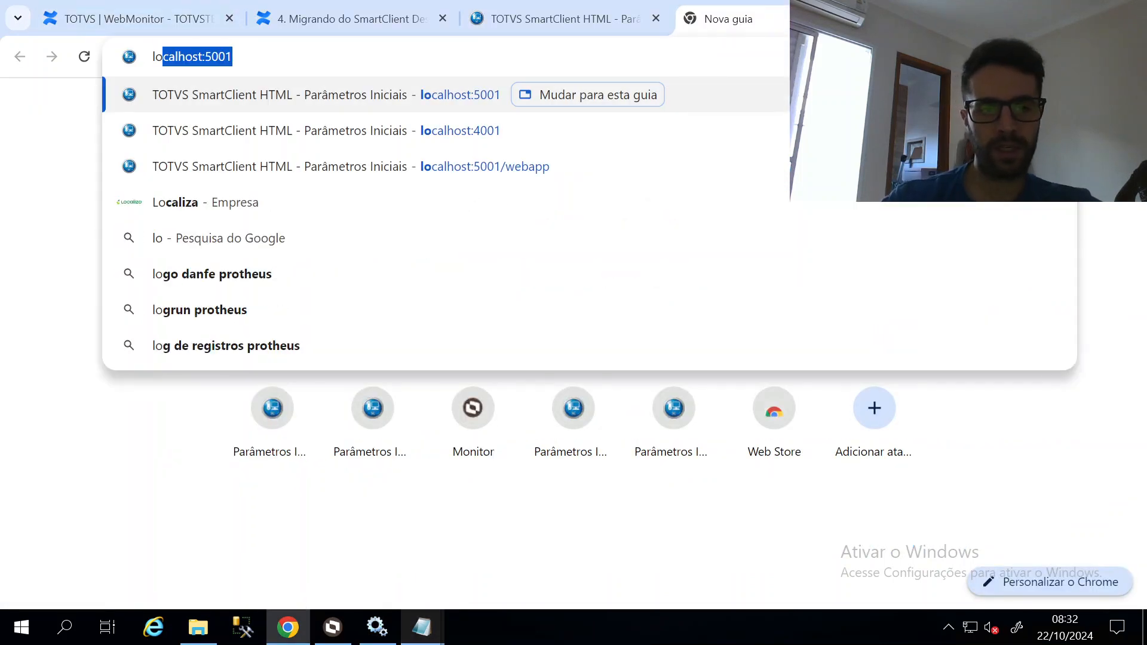
{"action": "key", "text": "Right"}
{"action": "type", "text": "/webmo"}
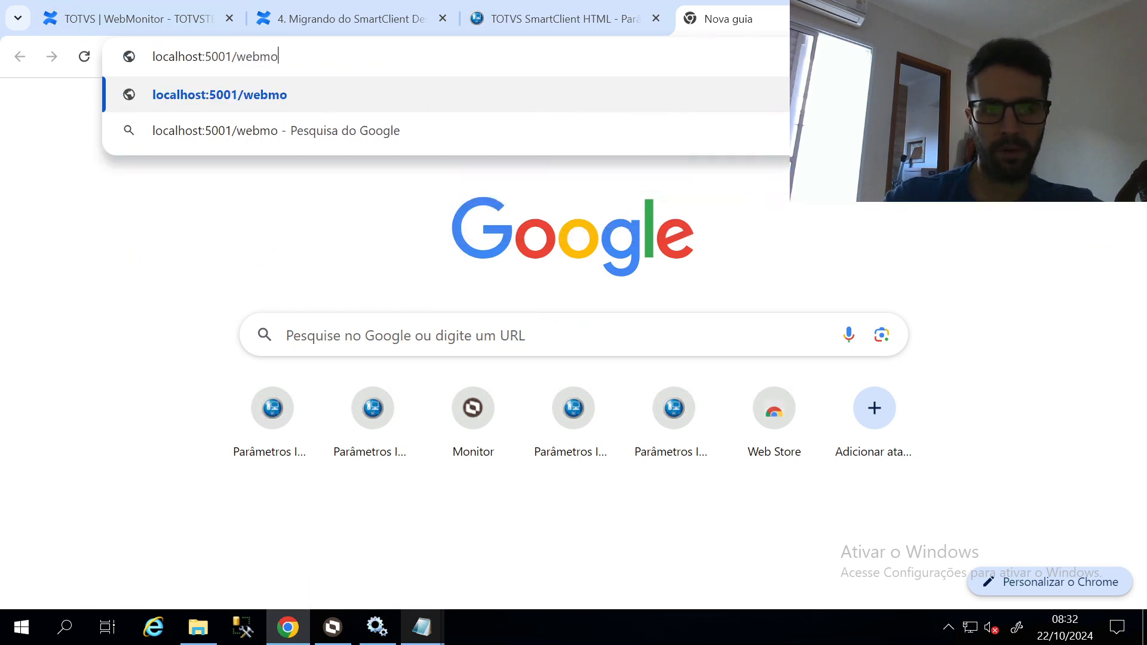
{"action": "type", "text": "nitor"}
{"action": "key", "text": "Return"}
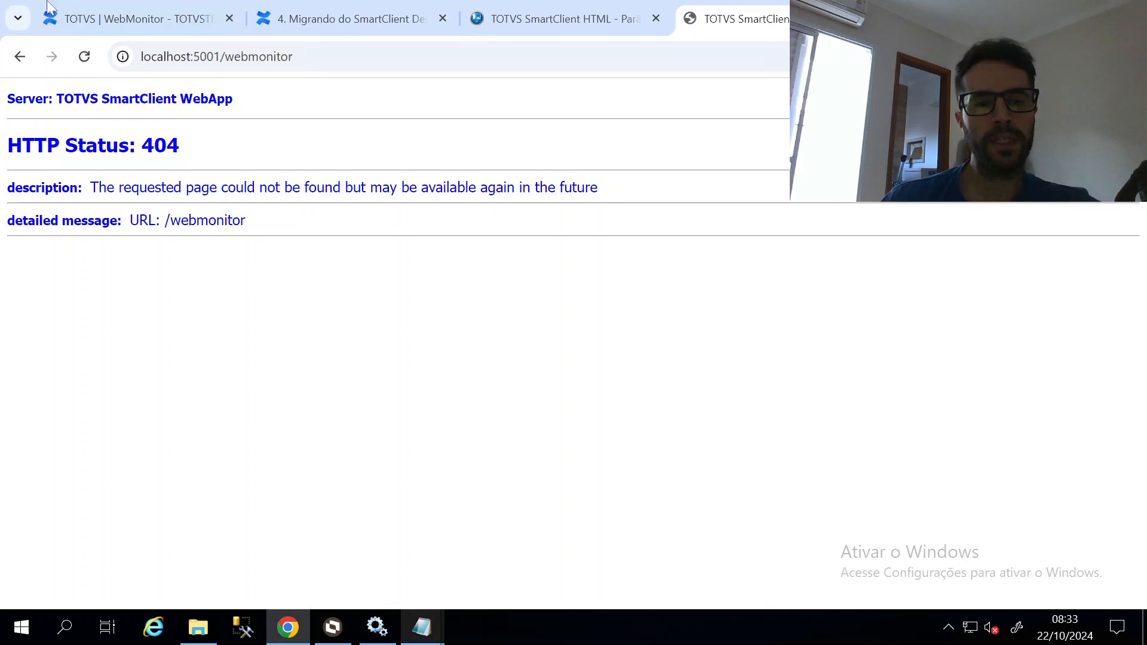
Select the port number in the localhost address, then bring appserver.ini to the front
{"action": "left_click", "coordinate": [194, 58]}
{"action": "left_click", "coordinate": [193, 56]}
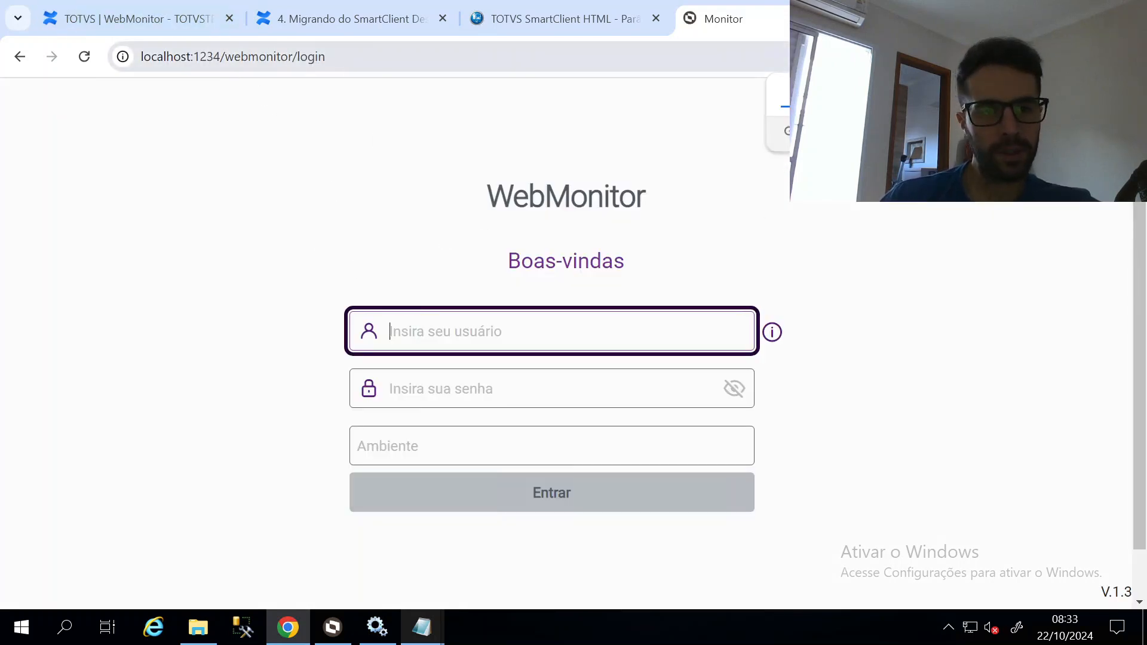
{"action": "left_click_drag", "start_coordinate": [193, 56], "coordinate": [215, 56]}
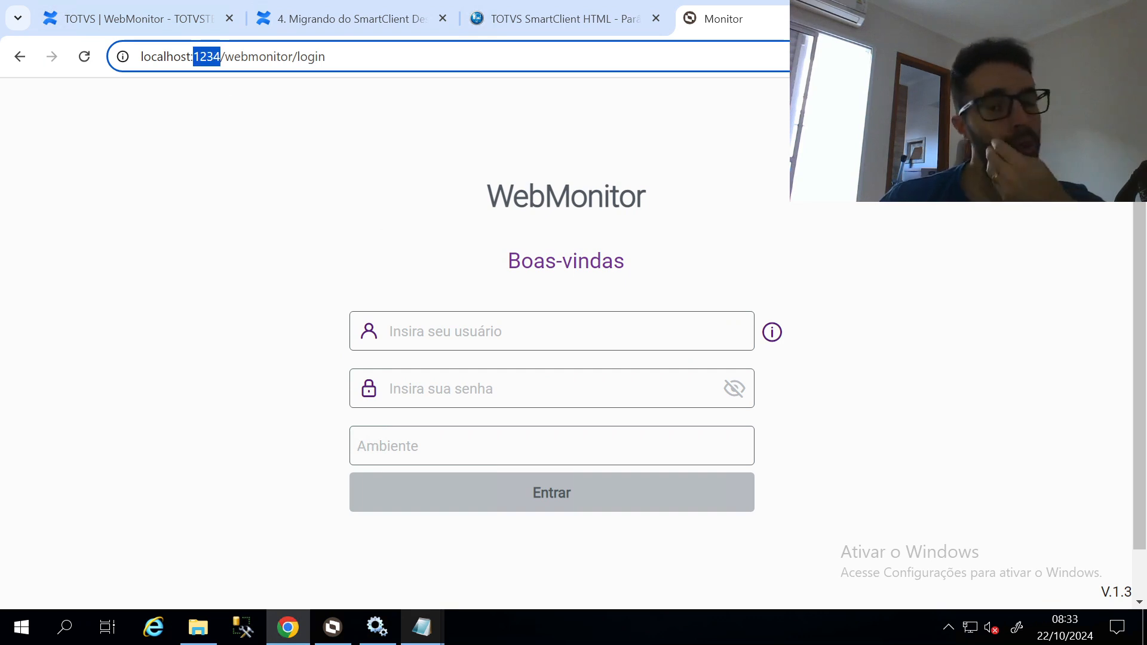
{"action": "left_click", "coordinate": [860, 149]}
{"action": "key", "text": "alt+Tab"}
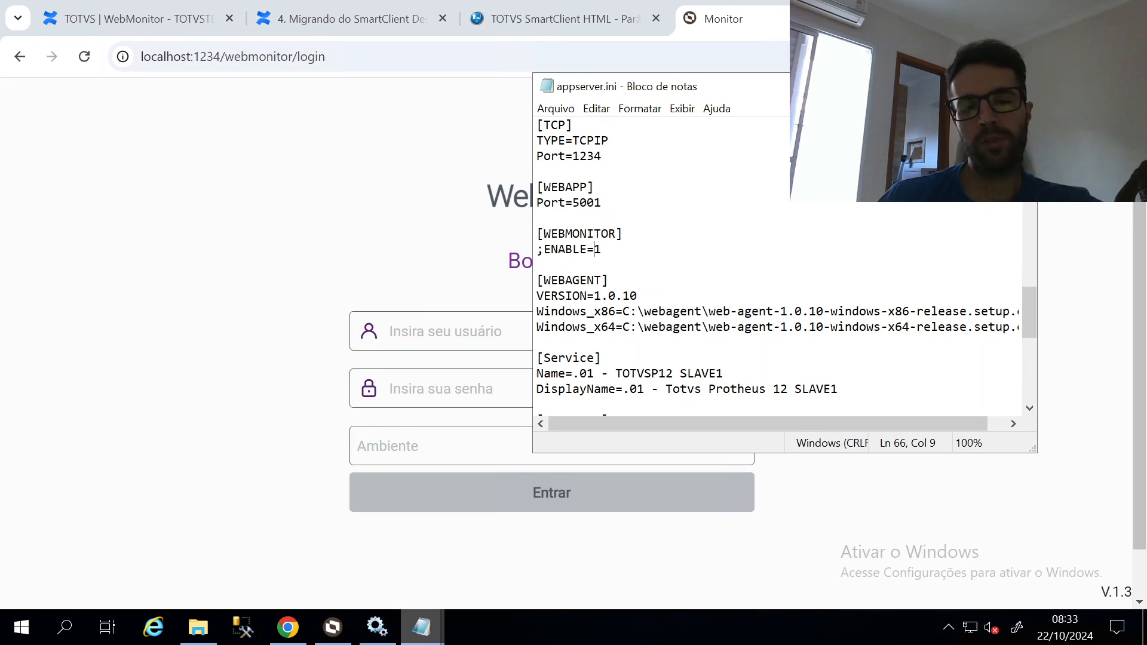
Highlight the WebApp Port=5001 and TCP Port=1234 settings in appserver.ini
{"action": "scroll", "coordinate": [776, 266], "scroll_direction": "up", "scroll_amount": 1}
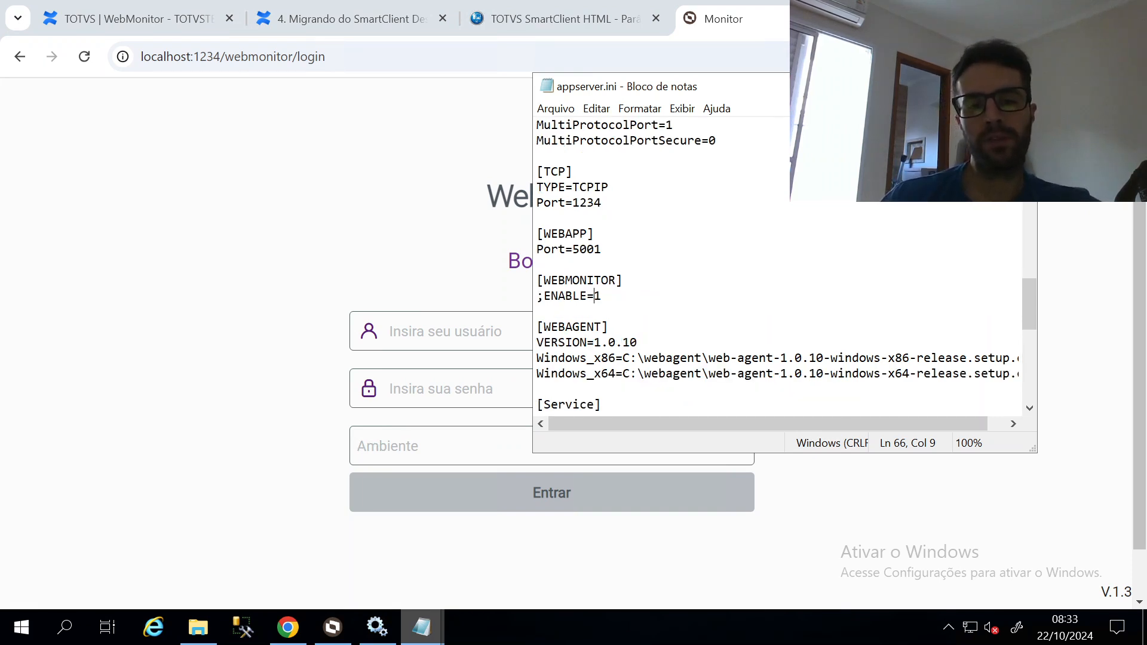
{"action": "double_click", "coordinate": [594, 249]}
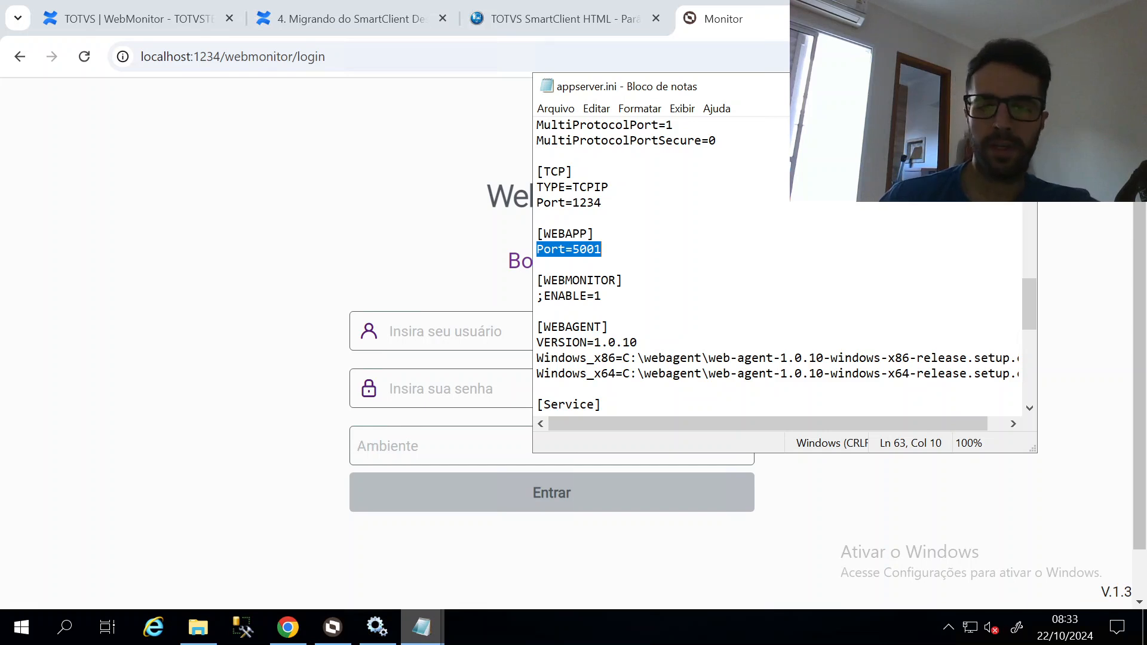
{"action": "double_click", "coordinate": [588, 203]}
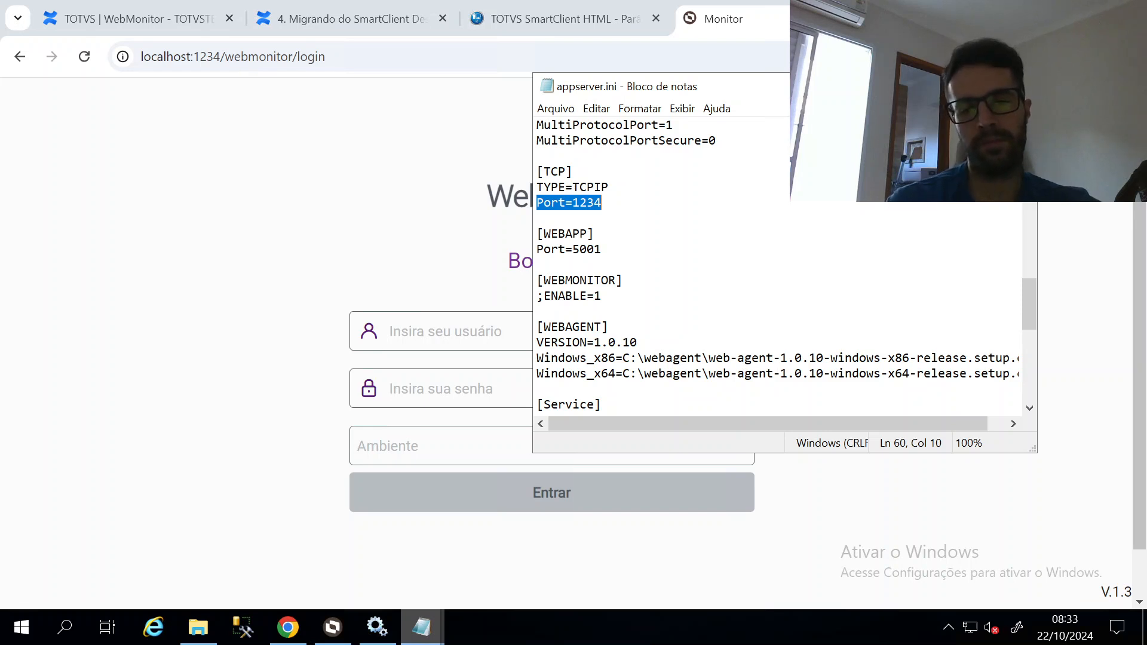
{"action": "scroll", "coordinate": [777, 265], "scroll_direction": "up", "scroll_amount": 2}
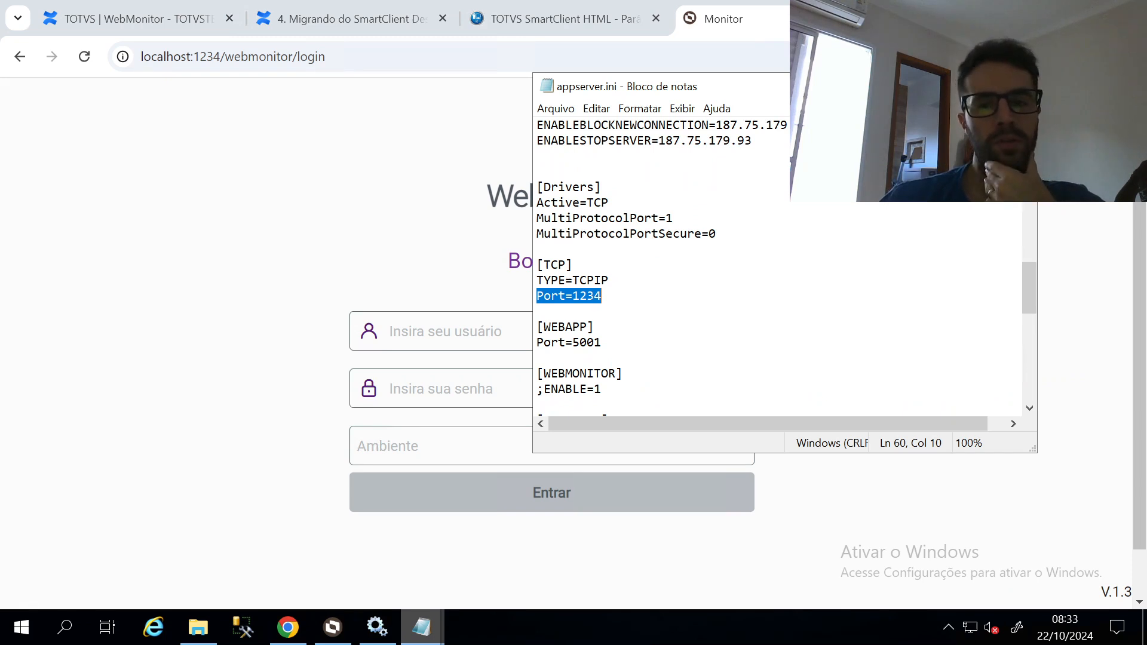
{"action": "double_click", "coordinate": [568, 343]}
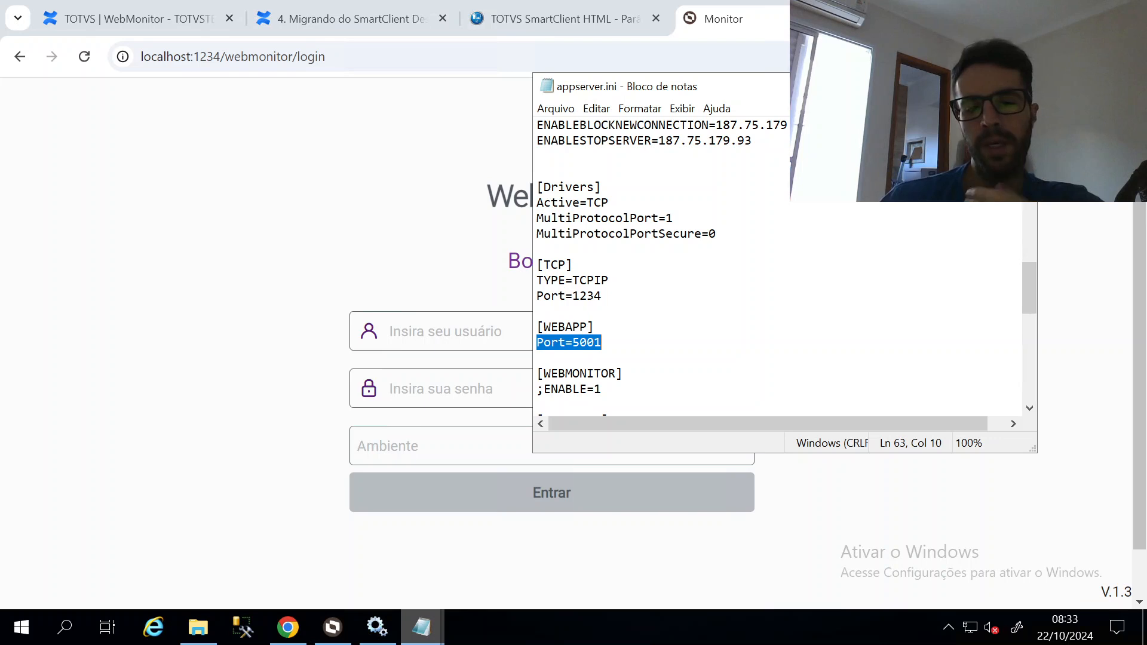
{"action": "double_click", "coordinate": [601, 297]}
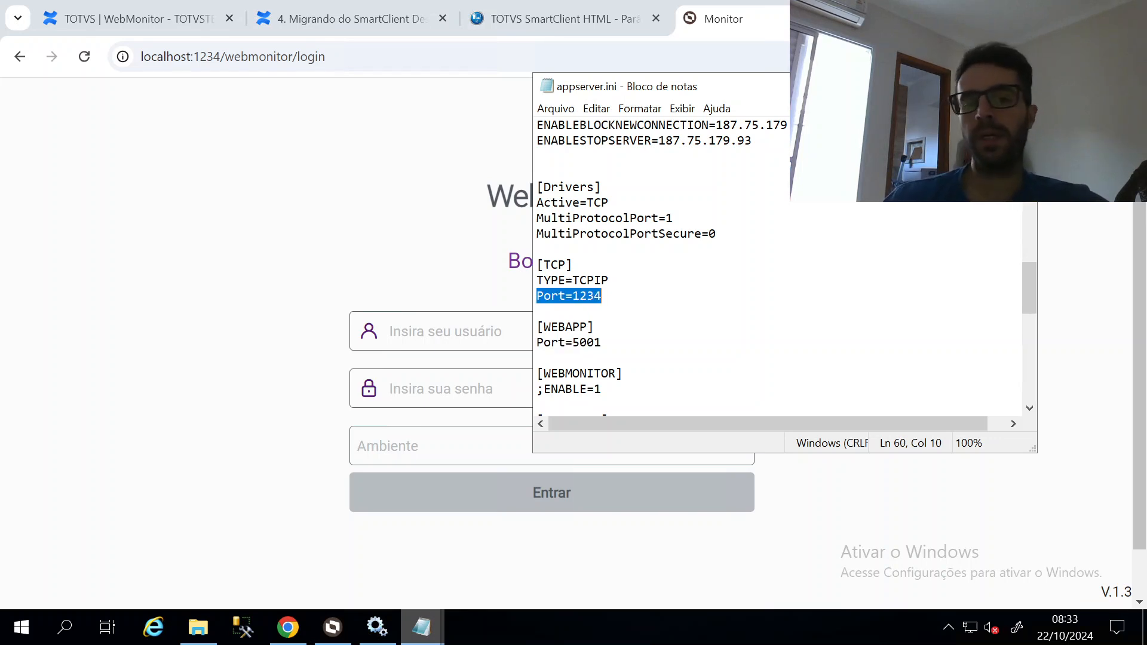
{"action": "scroll", "coordinate": [777, 269], "scroll_direction": "up", "scroll_amount": 1}
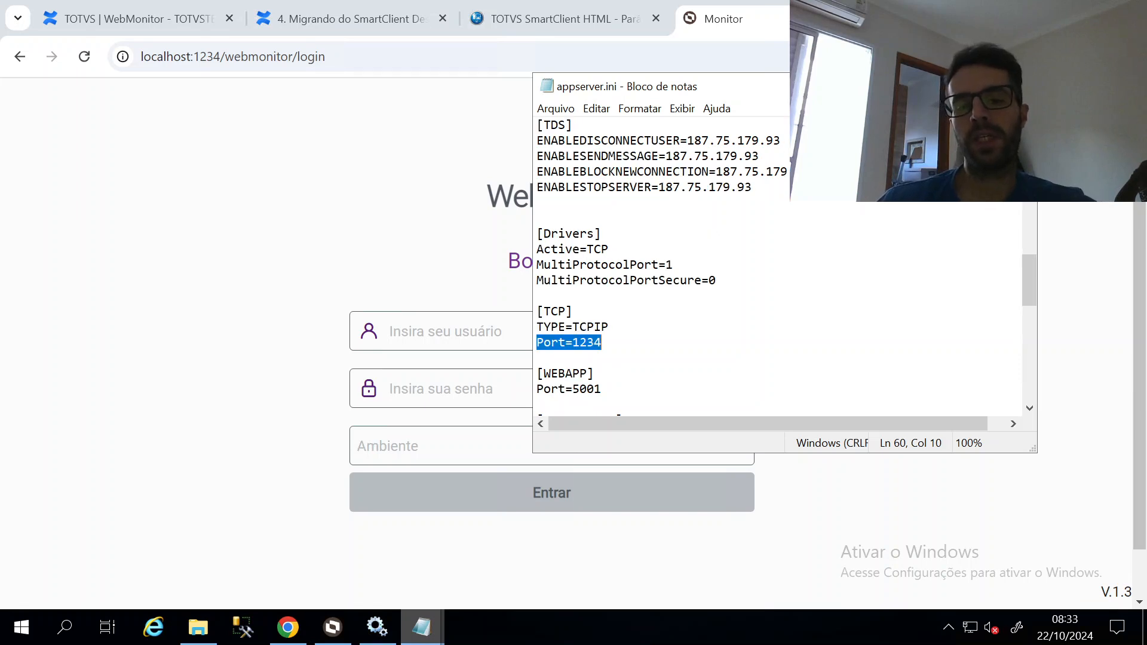
{"action": "left_click", "coordinate": [537, 296]}
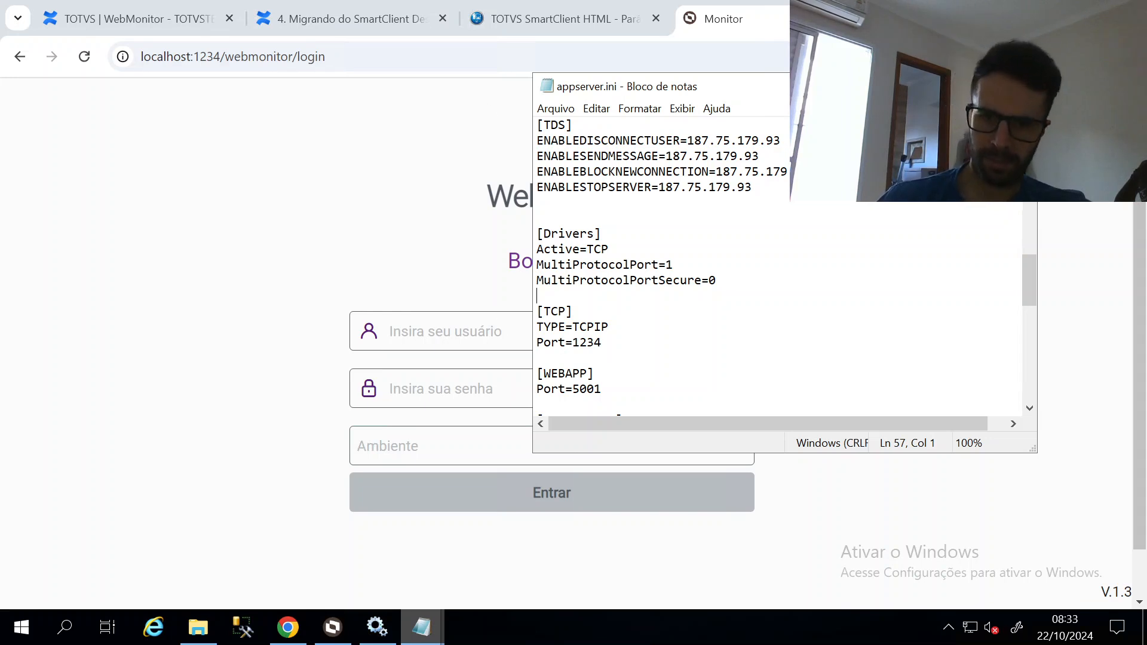
Select the full TCP Port=1234 line in appserver.ini
{"action": "scroll", "coordinate": [776, 269], "scroll_direction": "down", "scroll_amount": 2}
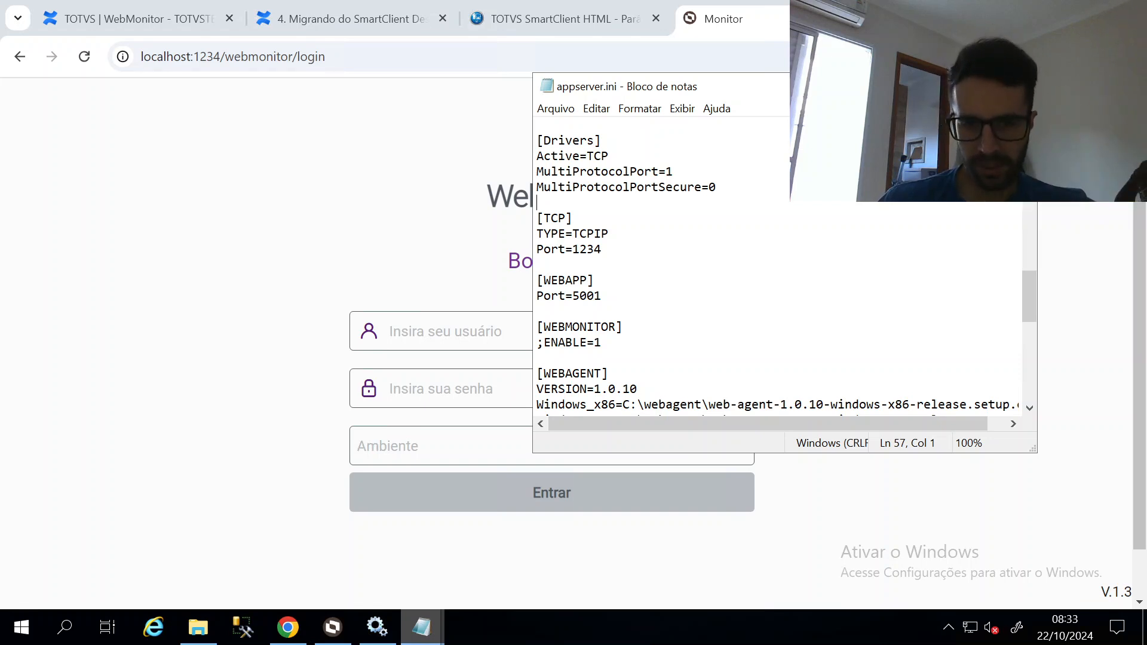
{"action": "key", "text": "Down"}
{"action": "key", "text": "Down"}
{"action": "key", "text": "Down"}
{"action": "key", "text": "shift+End"}
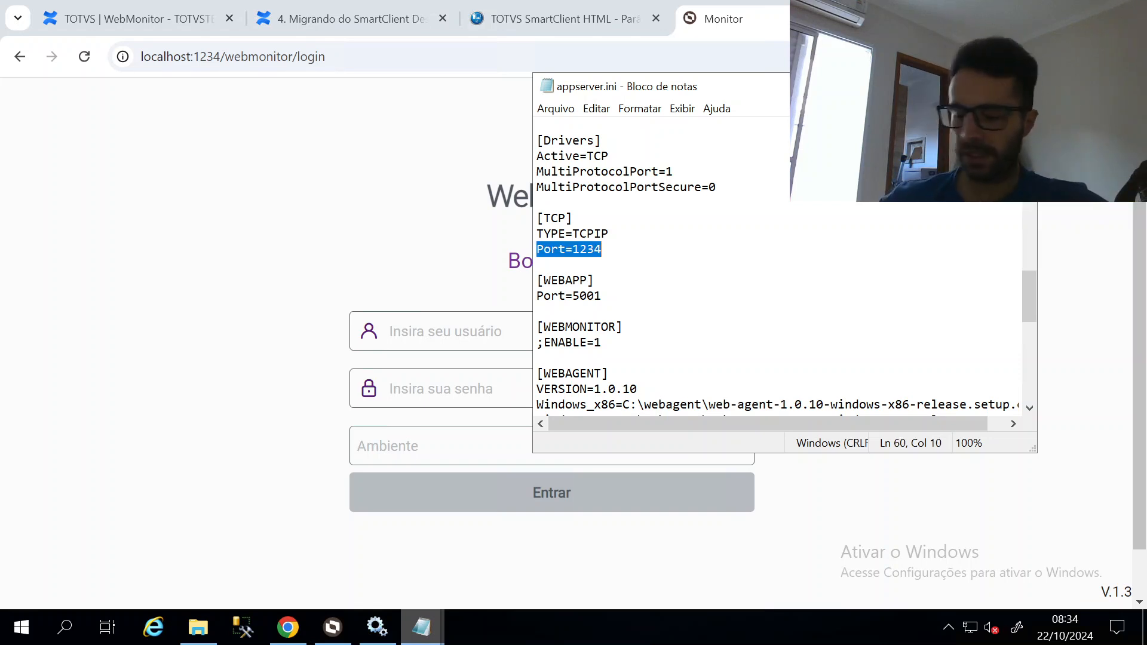
{"action": "scroll", "coordinate": [776, 269], "scroll_direction": "up", "scroll_amount": 1}
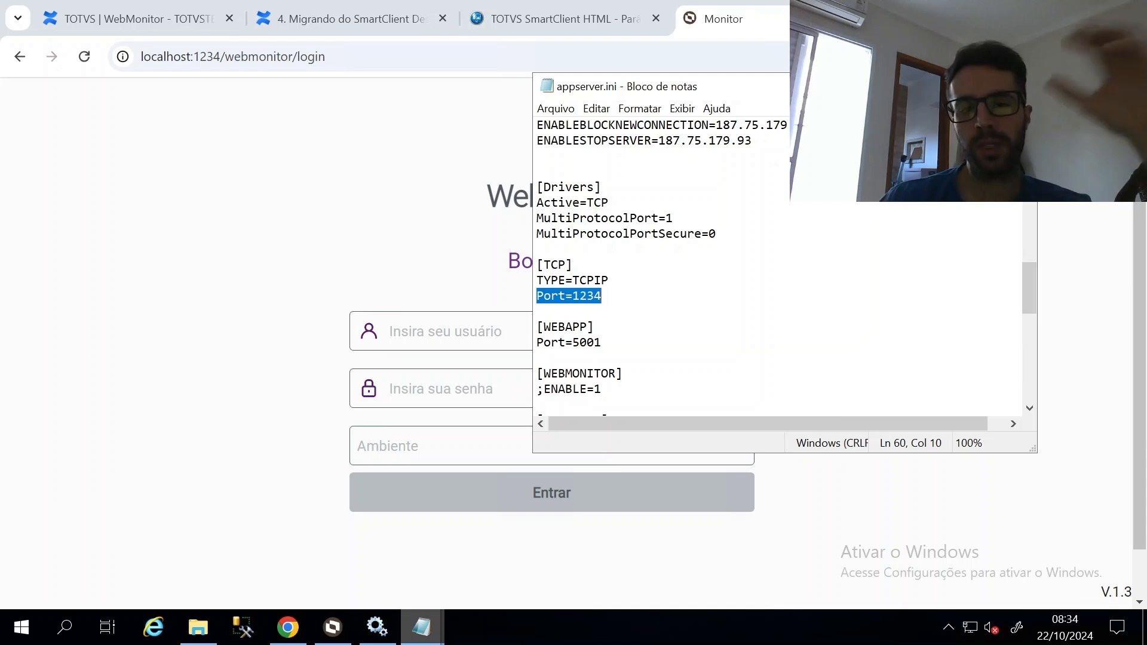
{"action": "scroll", "coordinate": [776, 269], "scroll_direction": "down", "scroll_amount": 1}
{"action": "scroll", "coordinate": [776, 268], "scroll_direction": "up", "scroll_amount": 2}
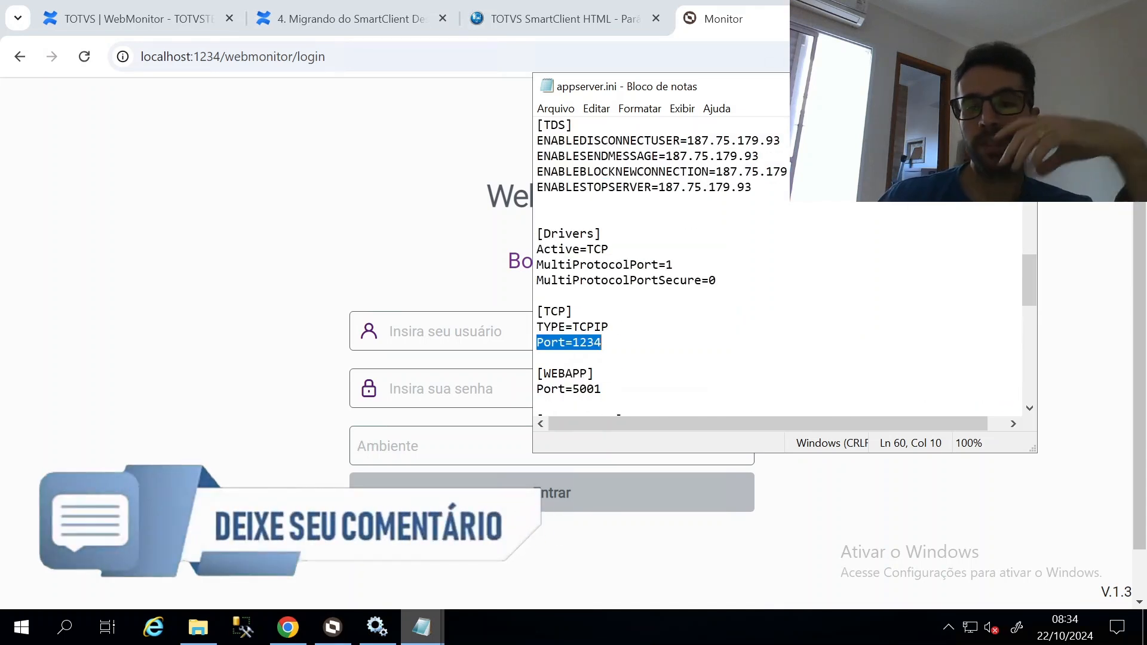
Go up to the bin folder in File Explorer, then close Chrome's SmartClient HTML tab
{"action": "key", "text": "alt+Tab"}
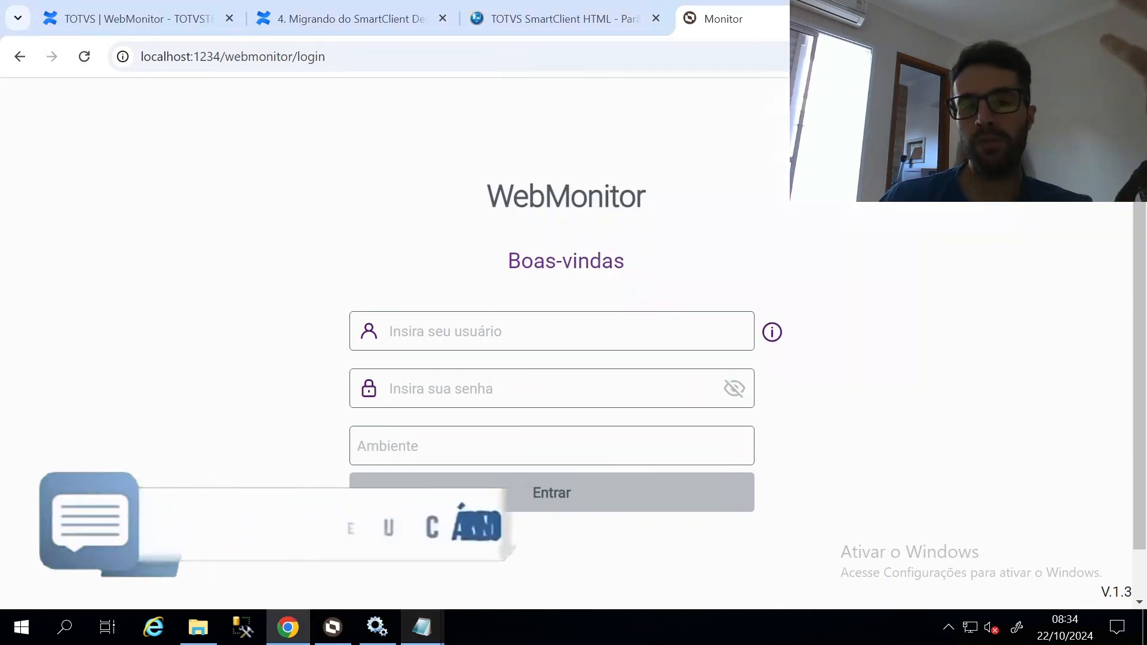
{"action": "left_click", "coordinate": [197, 628]}
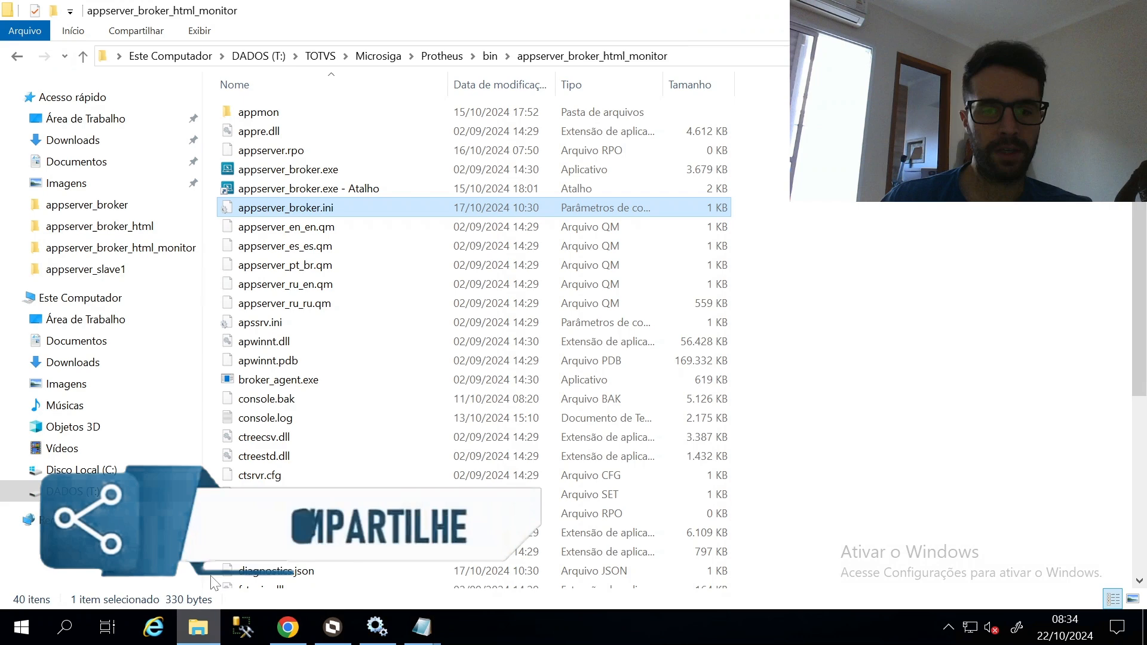
{"action": "left_click", "coordinate": [490, 57]}
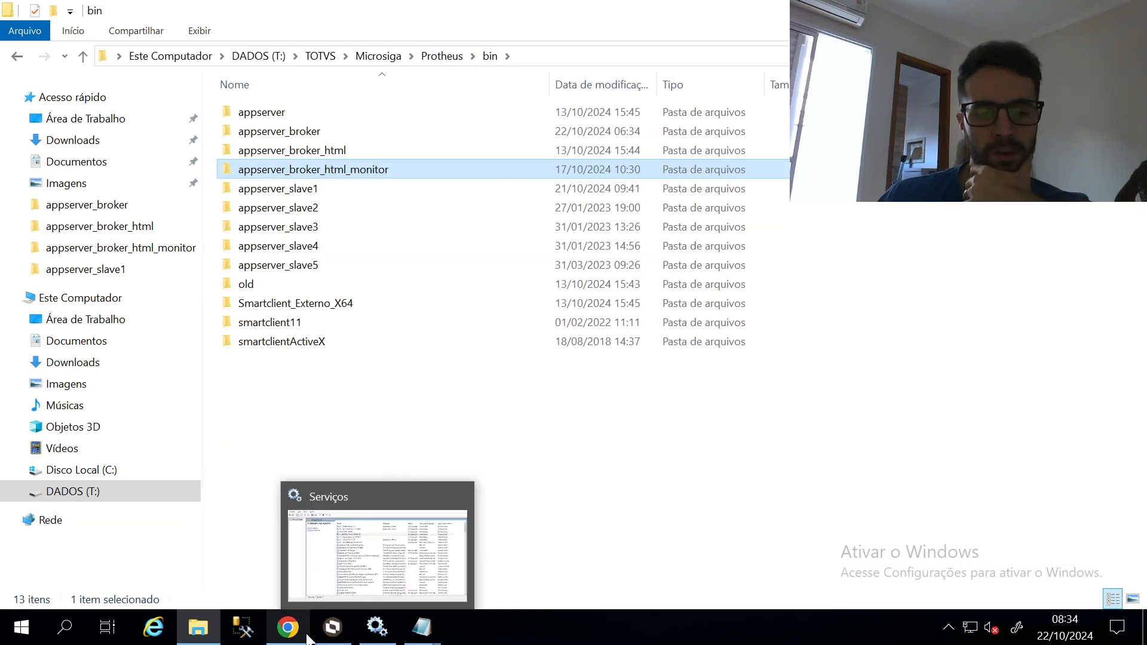
{"action": "left_click", "coordinate": [333, 632]}
{"action": "left_click", "coordinate": [333, 632]}
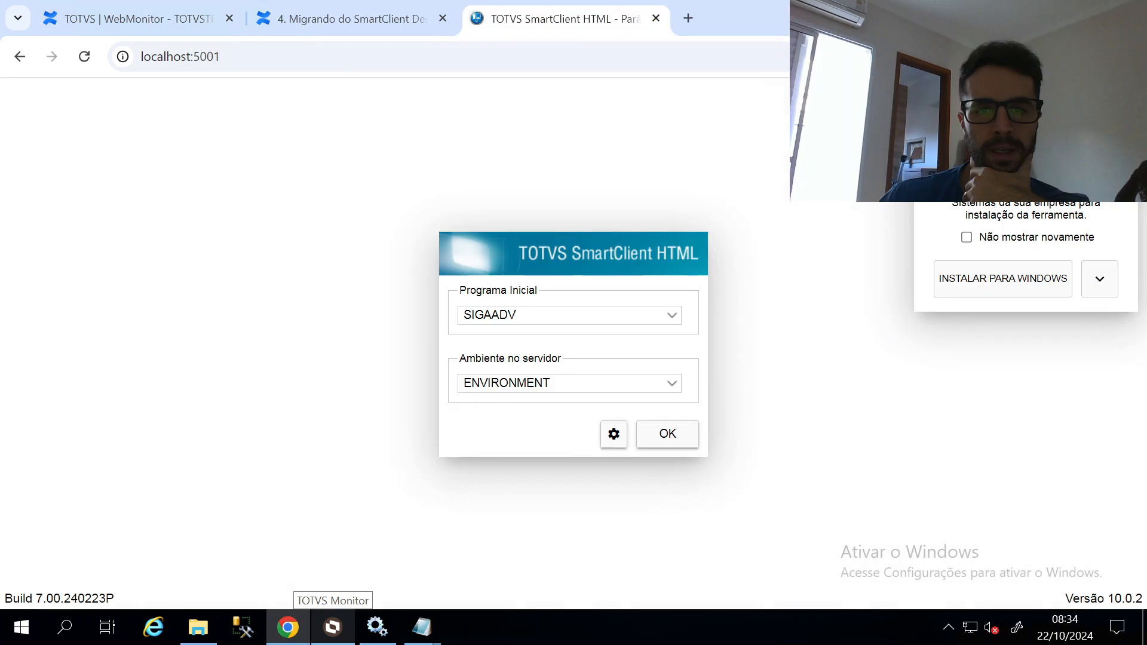
{"action": "left_click", "coordinate": [656, 19]}
Scroll the WebMonitor page to 'WebMonitor com Broker' and highlight its Importante note
{"action": "left_click", "coordinate": [137, 19]}
{"action": "scroll", "coordinate": [597, 358], "scroll_direction": "down", "scroll_amount": 5}
{"action": "scroll", "coordinate": [467, 389], "scroll_direction": "down", "scroll_amount": 8}
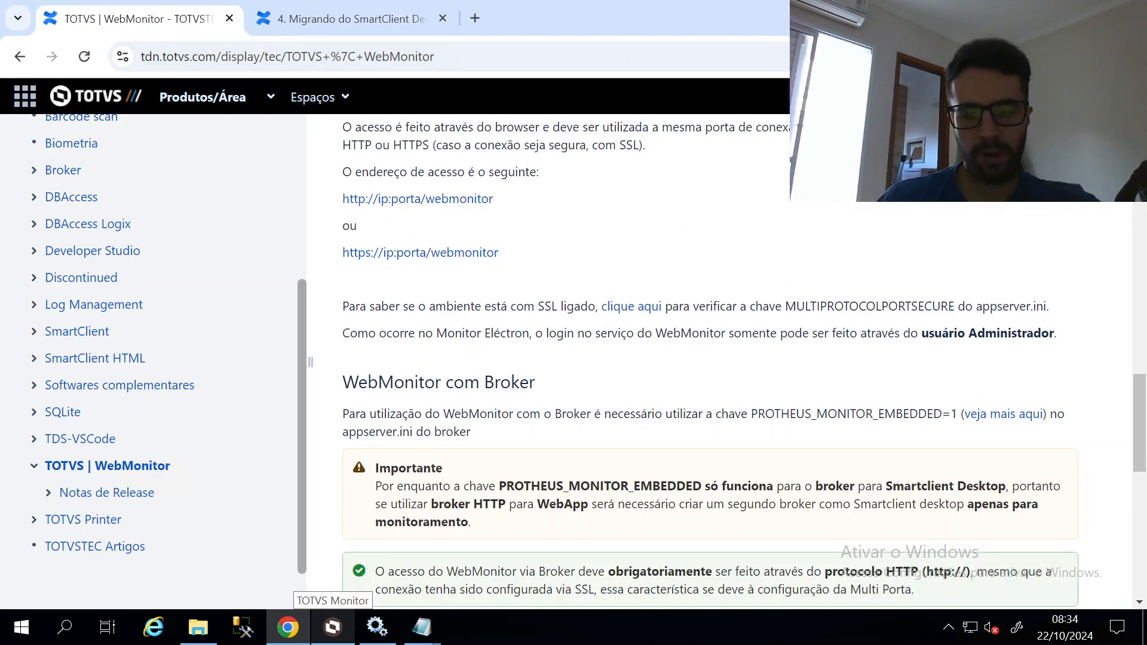
{"action": "scroll", "coordinate": [467, 390], "scroll_direction": "down", "scroll_amount": 2}
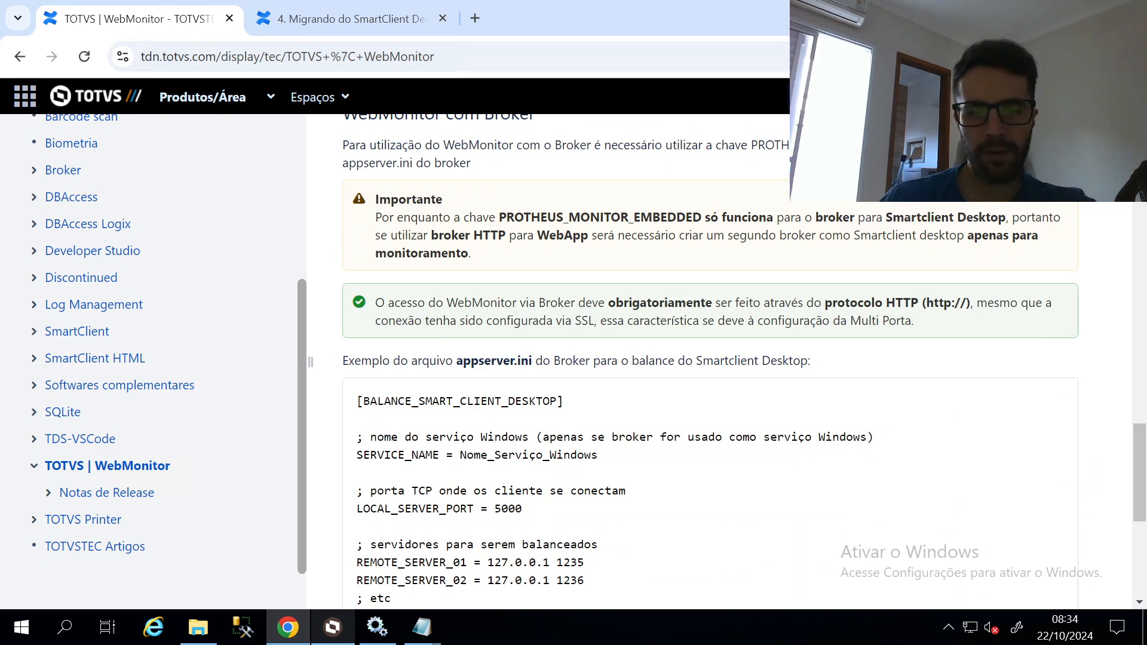
{"action": "scroll", "coordinate": [694, 316], "scroll_direction": "down", "scroll_amount": 1}
{"action": "scroll", "coordinate": [695, 316], "scroll_direction": "up", "scroll_amount": 1}
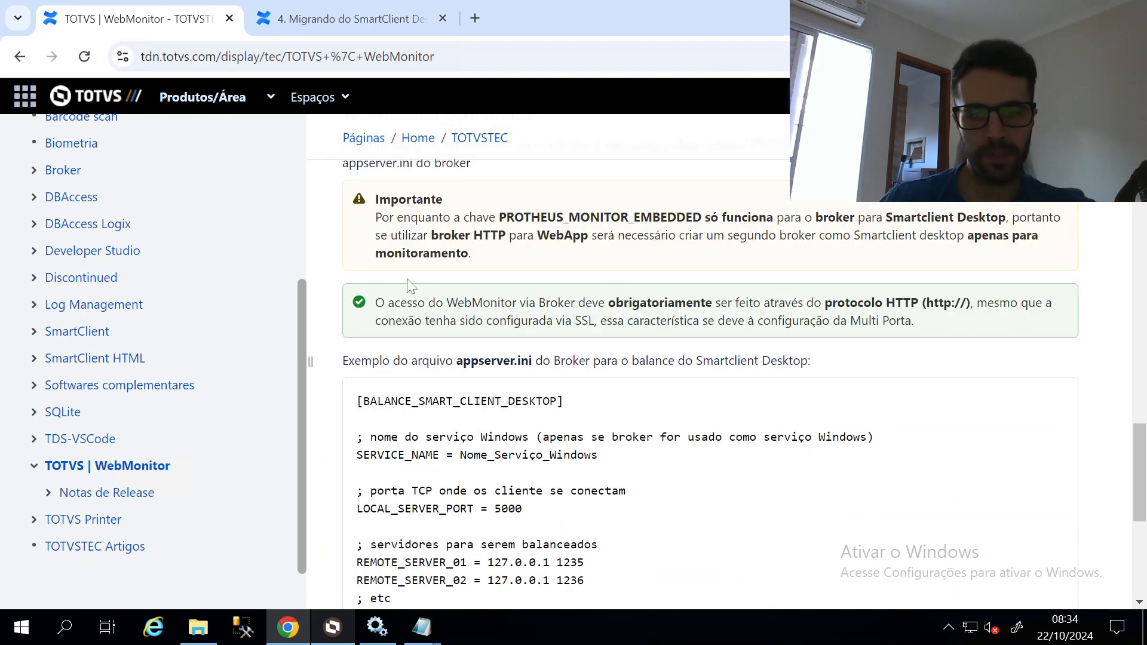
{"action": "scroll", "coordinate": [500, 258], "scroll_direction": "up", "scroll_amount": 1}
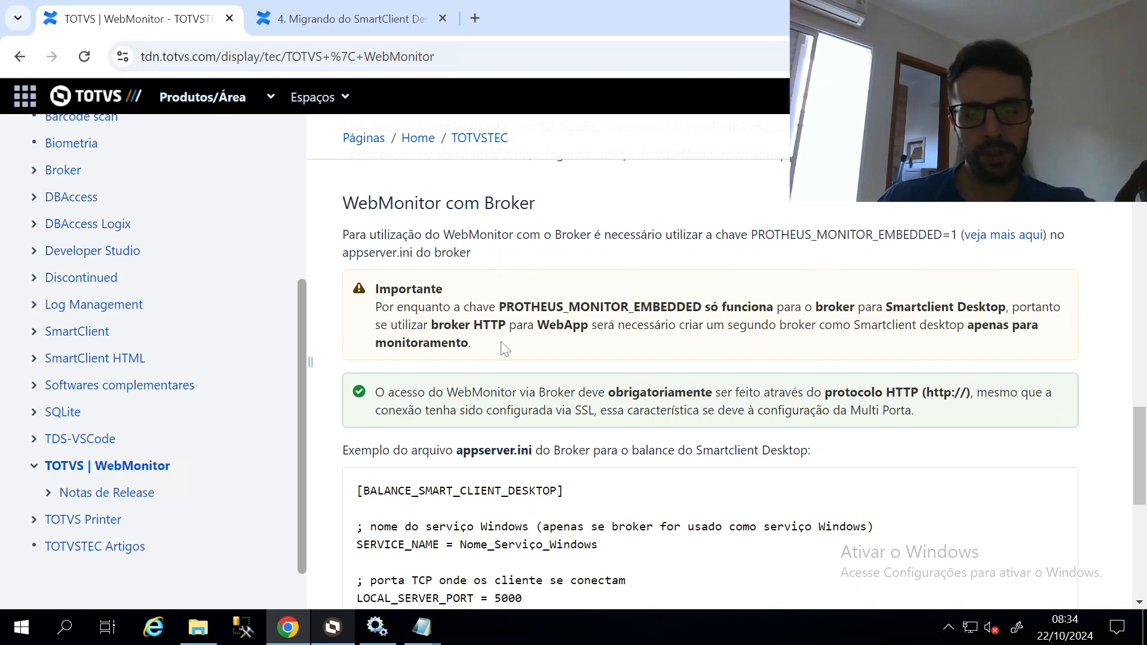
{"action": "left_click_drag", "start_coordinate": [505, 349], "coordinate": [369, 285]}
{"action": "left_click", "coordinate": [382, 288]}
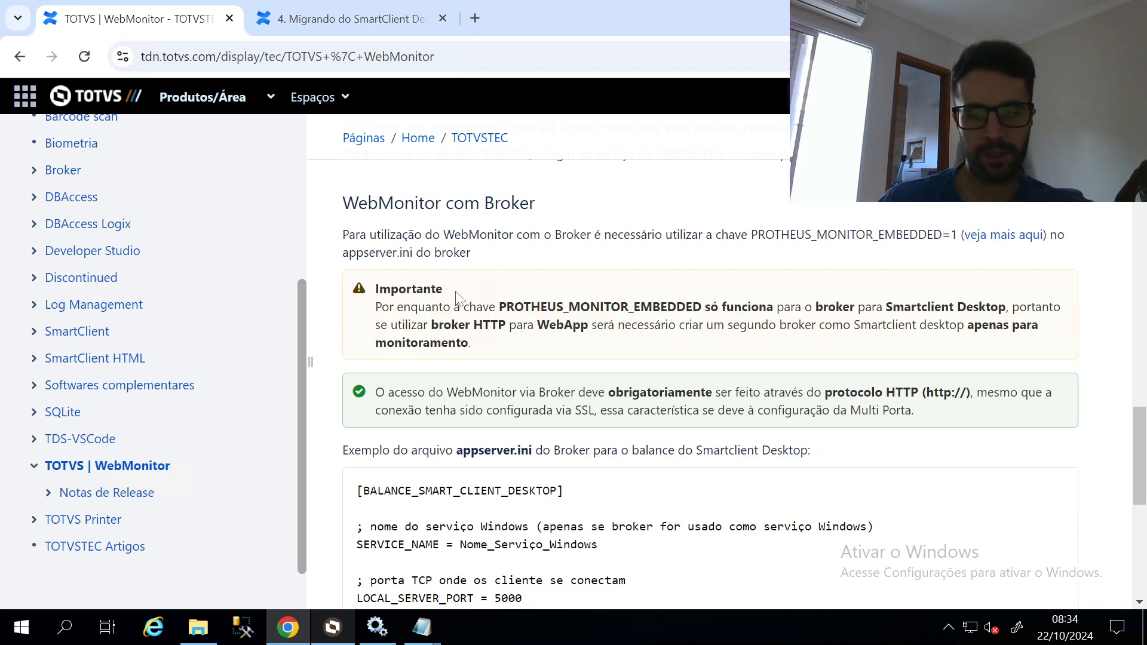
Highlight the two balanced server lines and the LOCAL_SERVER_PORT line in the example
{"action": "scroll", "coordinate": [765, 348], "scroll_direction": "down", "scroll_amount": 1}
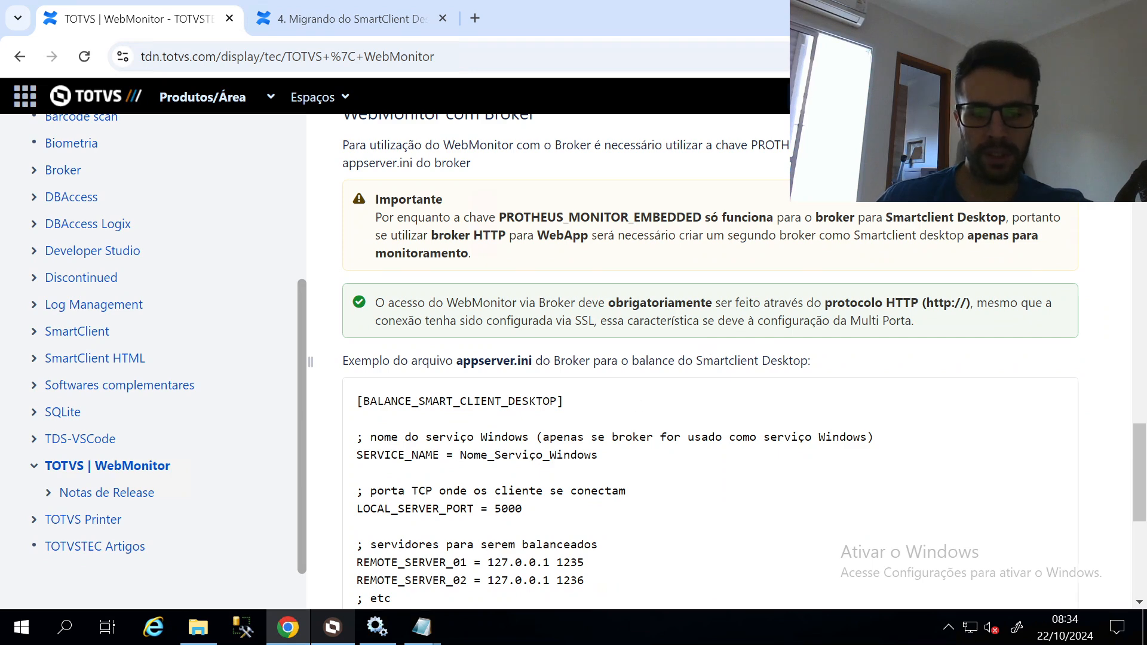
{"action": "scroll", "coordinate": [710, 359], "scroll_direction": "down", "scroll_amount": 1}
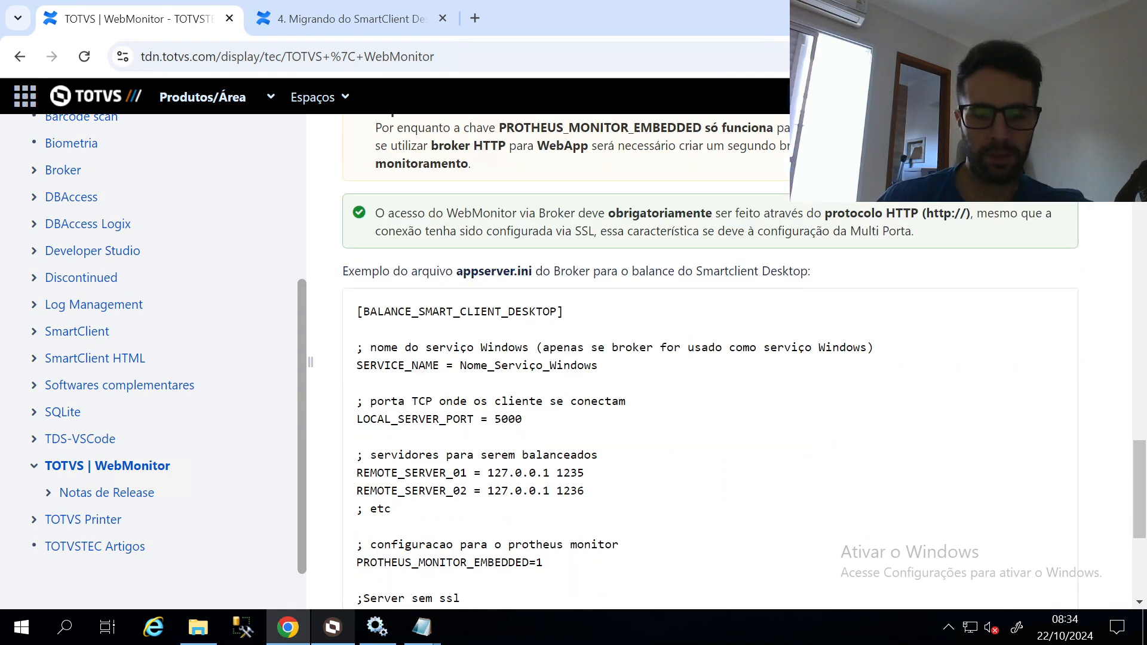
{"action": "left_click_drag", "start_coordinate": [357, 473], "coordinate": [607, 501]}
{"action": "left_click", "coordinate": [666, 452]}
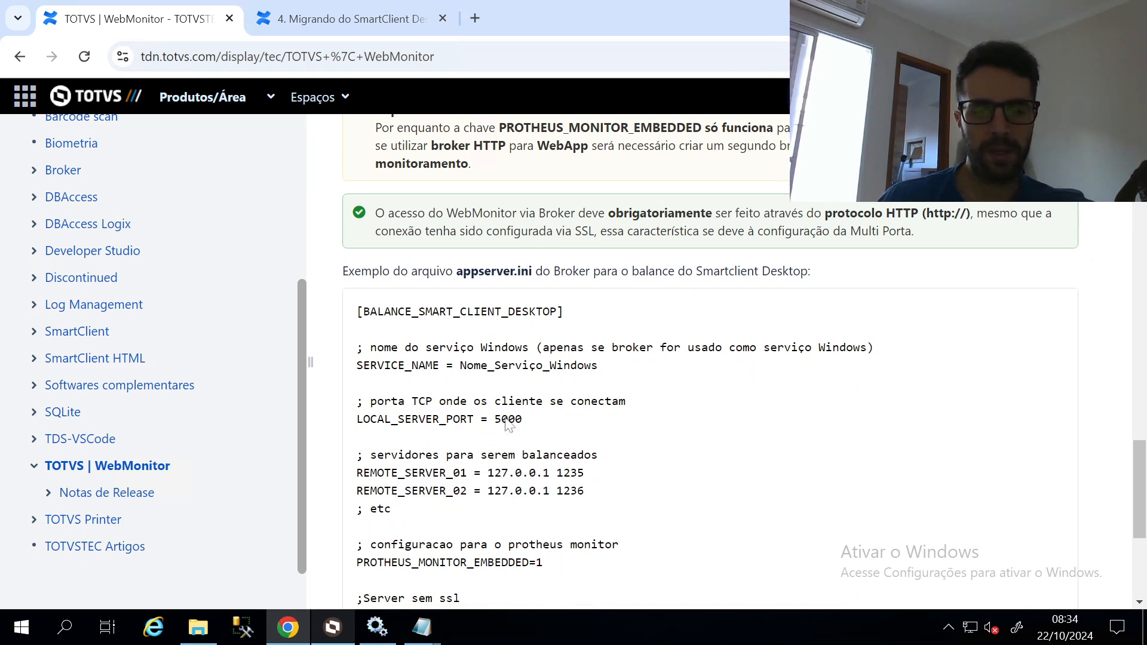
{"action": "left_click_drag", "start_coordinate": [520, 420], "coordinate": [353, 432]}
{"action": "left_click", "coordinate": [559, 393]}
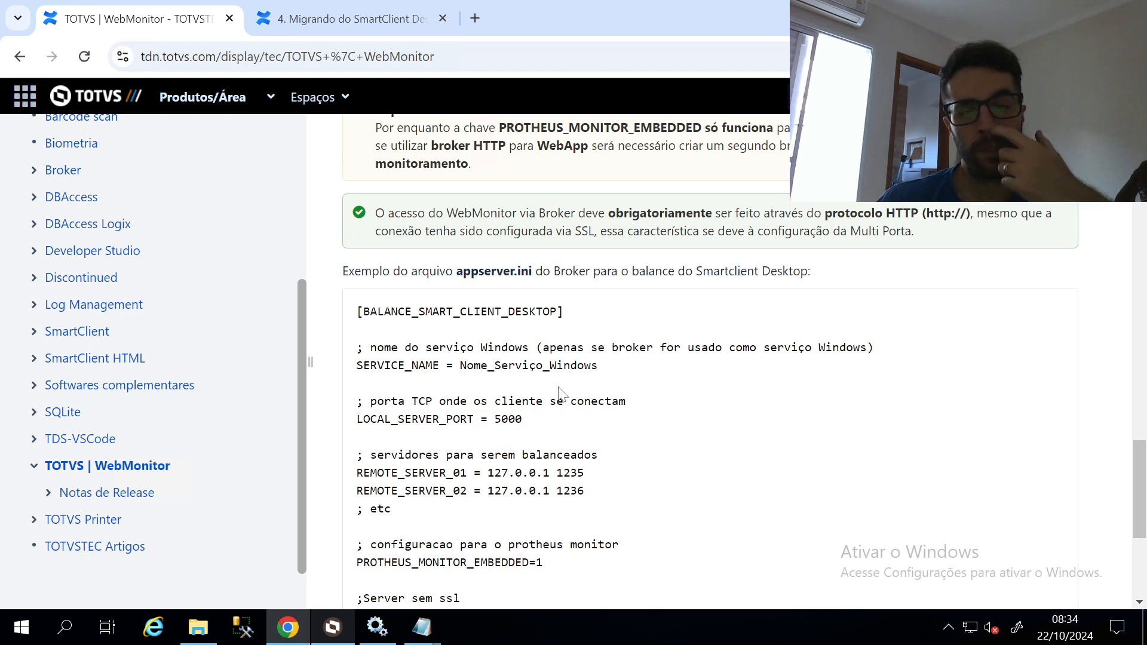
Highlight that the key only works for SmartClient Desktop and WebApp needs a separate monitoring broker
{"action": "scroll", "coordinate": [559, 392], "scroll_direction": "up", "scroll_amount": 4}
{"action": "scroll", "coordinate": [609, 316], "scroll_direction": "up", "scroll_amount": 2}
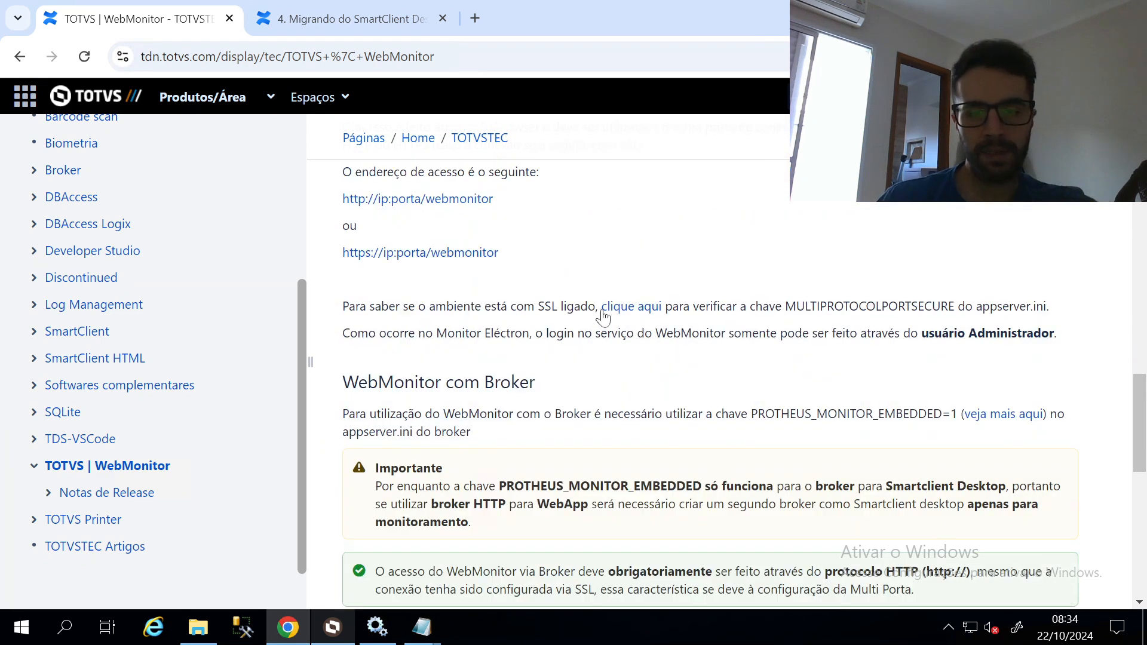
{"action": "scroll", "coordinate": [534, 359], "scroll_direction": "down", "scroll_amount": 3}
{"action": "left_click_drag", "start_coordinate": [375, 307], "coordinate": [1007, 306]}
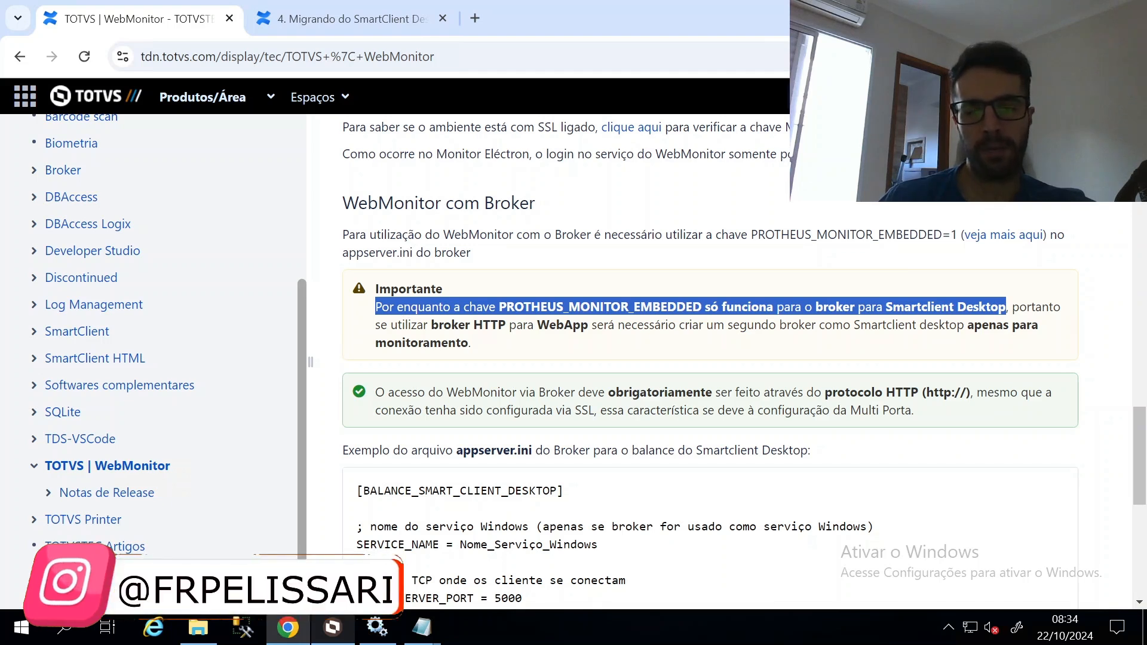
{"action": "double_click", "coordinate": [563, 324]}
{"action": "left_click_drag", "start_coordinate": [619, 324], "coordinate": [1038, 325]}
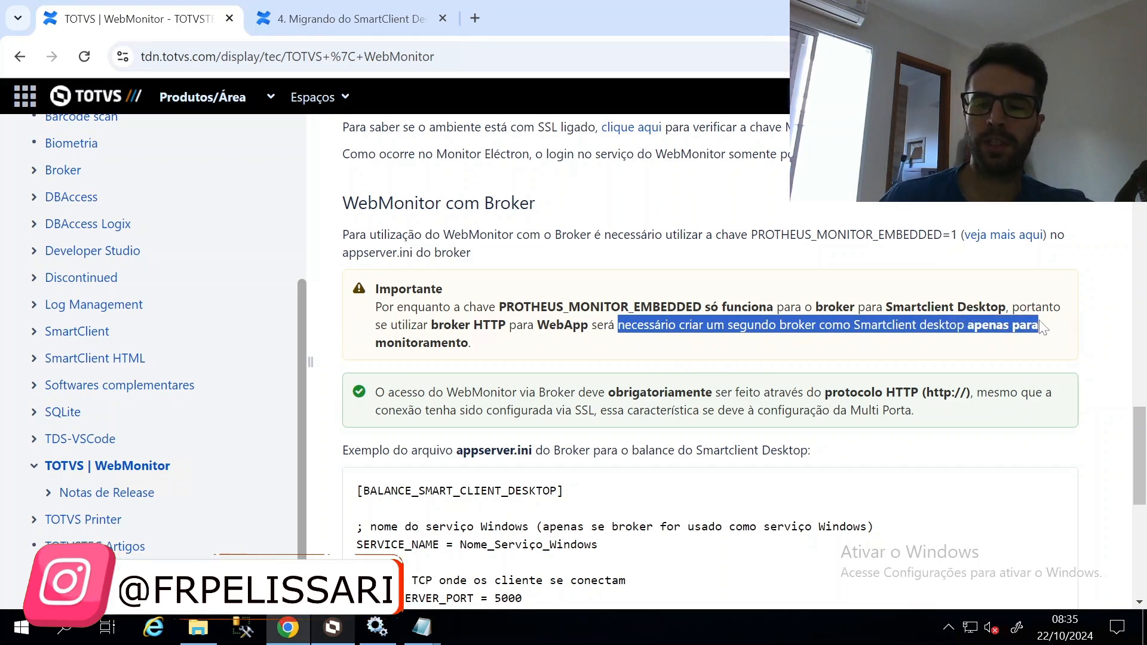
{"action": "left_click", "coordinate": [452, 353]}
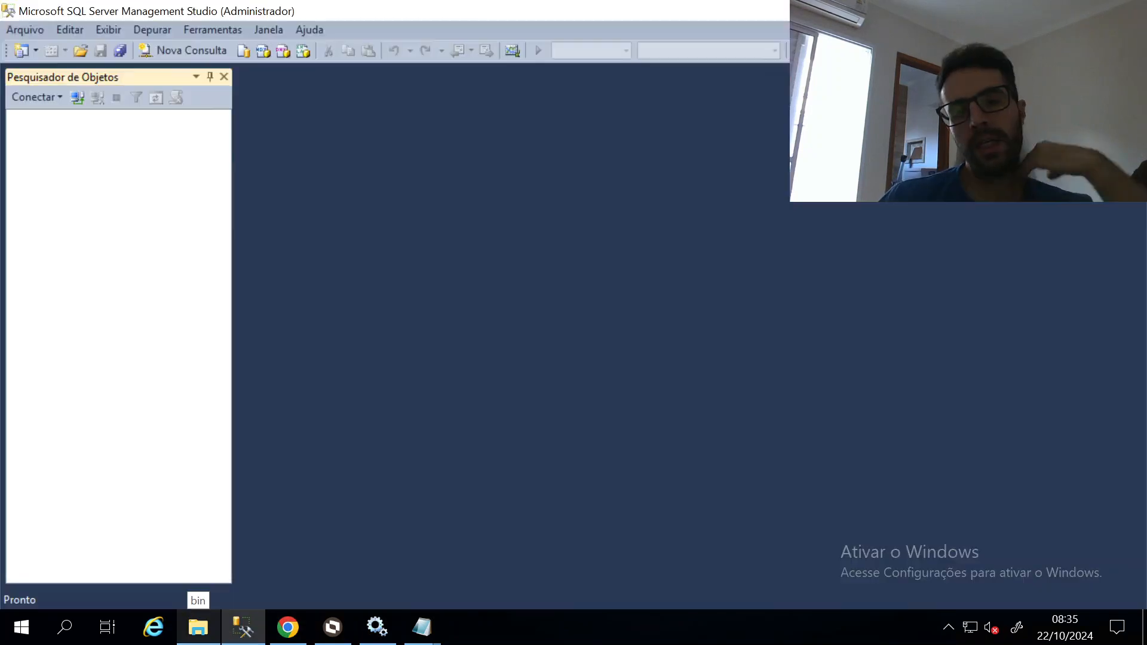
Open appserver_broker\appserver_broker.ini in Notepad and maximize the window
{"action": "left_click", "coordinate": [1130, 7]}
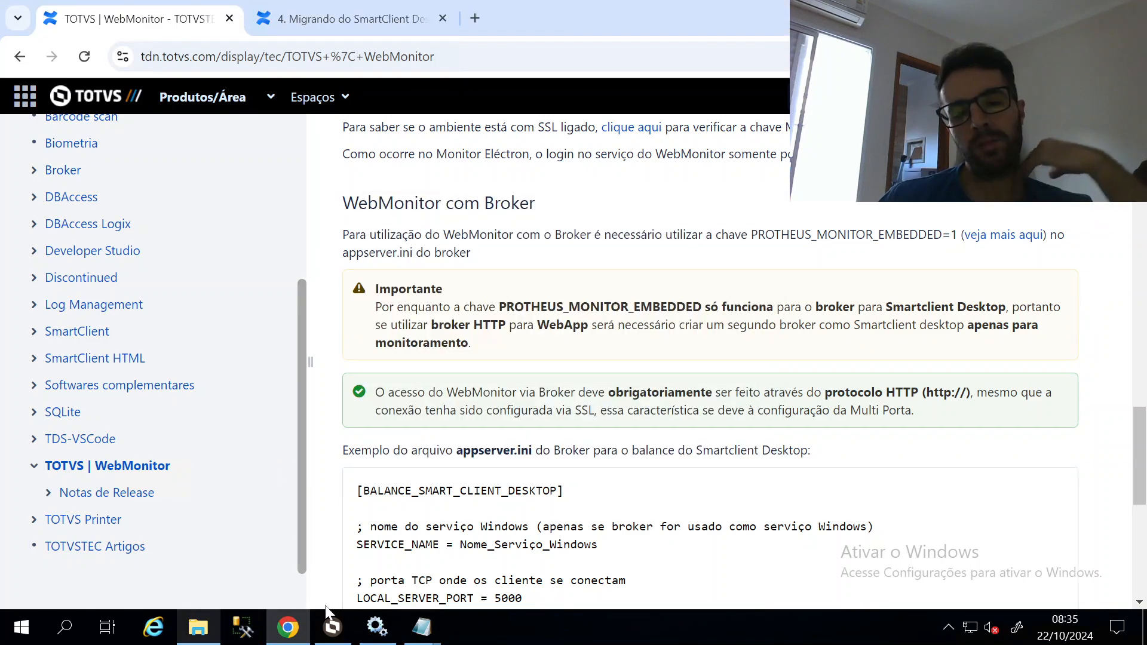
{"action": "left_click", "coordinate": [198, 627]}
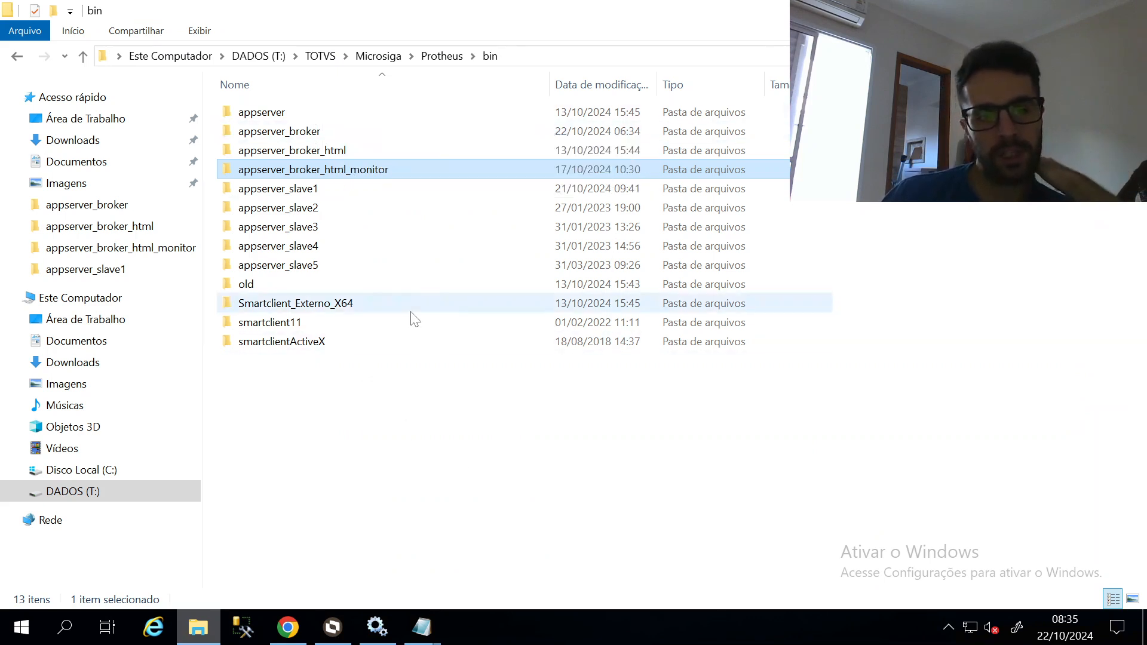
{"action": "left_click", "coordinate": [417, 132], "text": "shift"}
{"action": "left_click", "coordinate": [463, 429]}
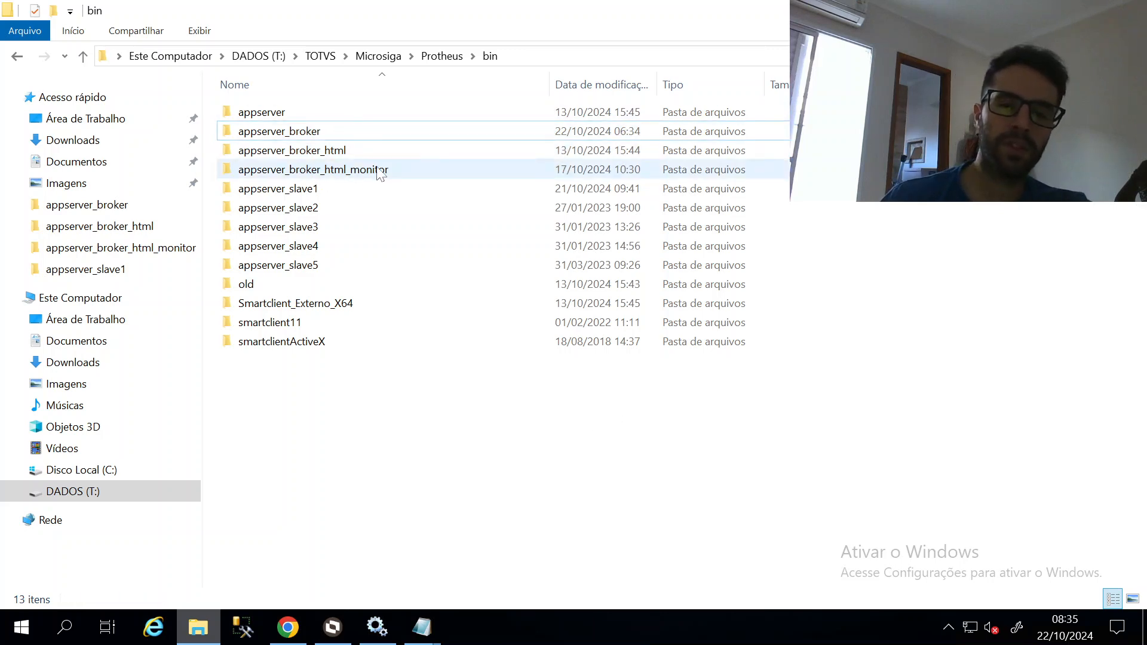
{"action": "double_click", "coordinate": [311, 130]}
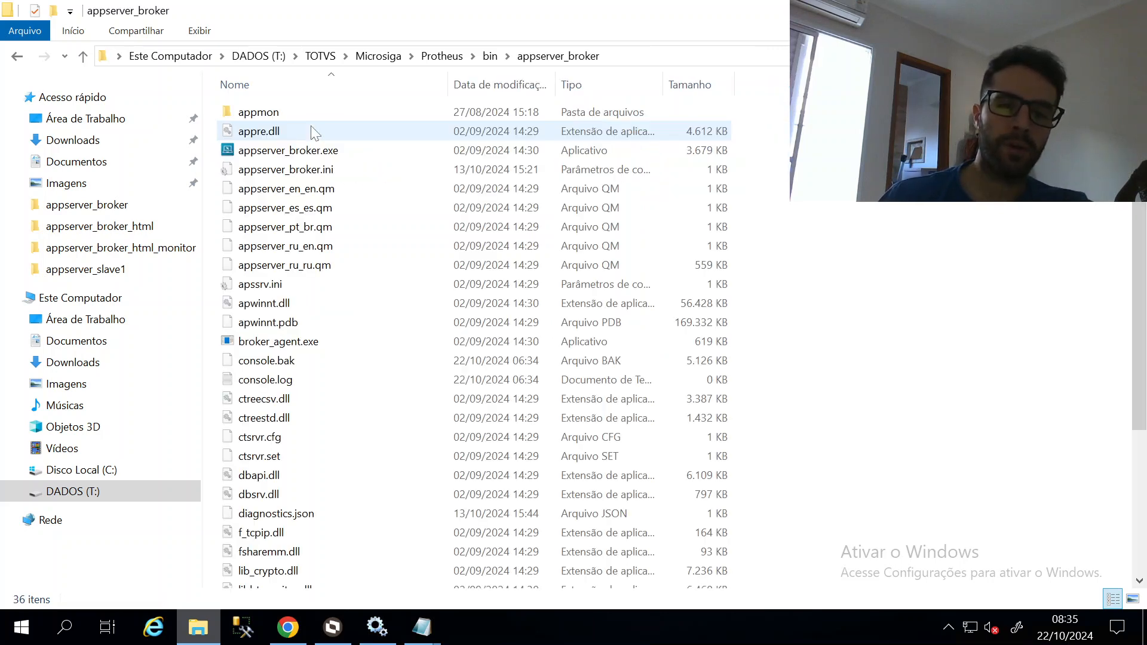
{"action": "double_click", "coordinate": [325, 171]}
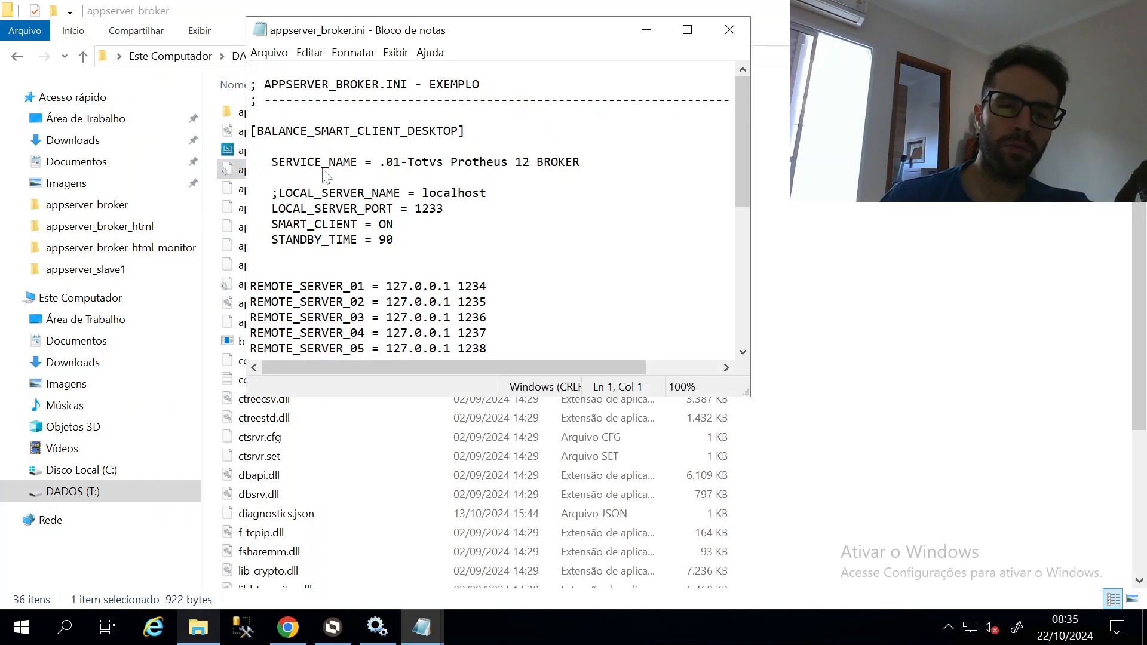
{"action": "left_click", "coordinate": [695, 26]}
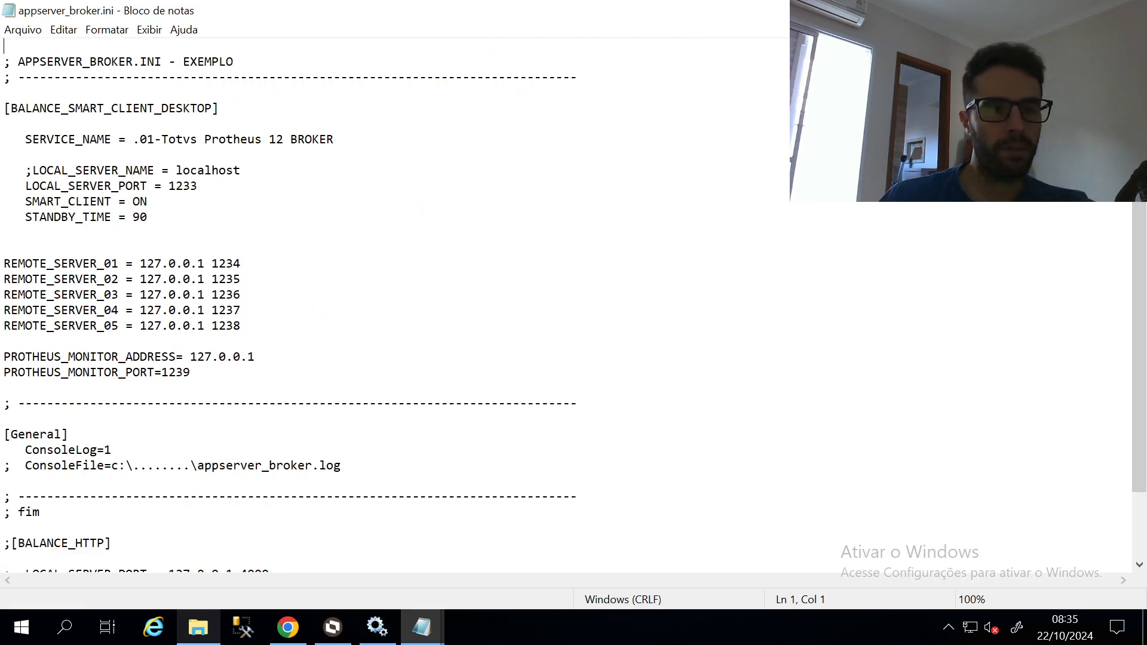
Review LOCAL_SERVER_PORT 1233 and the five REMOTE_SERVER lines, then return to the WebMonitor docs
{"action": "double_click", "coordinate": [183, 186]}
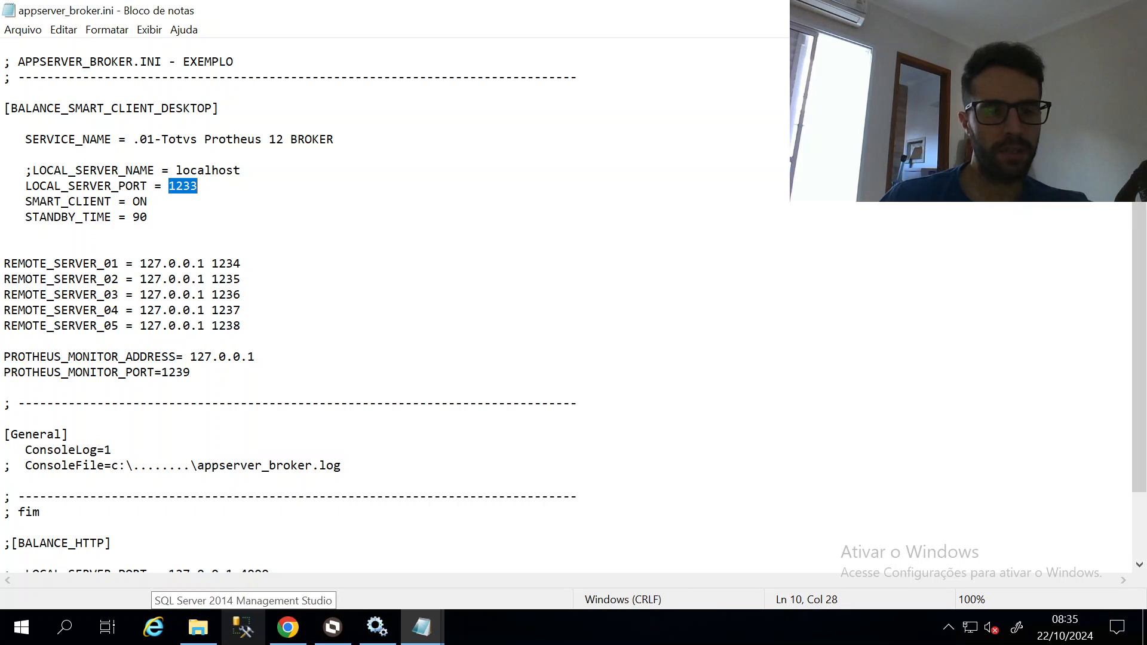
{"action": "left_click_drag", "start_coordinate": [240, 326], "coordinate": [3, 263]}
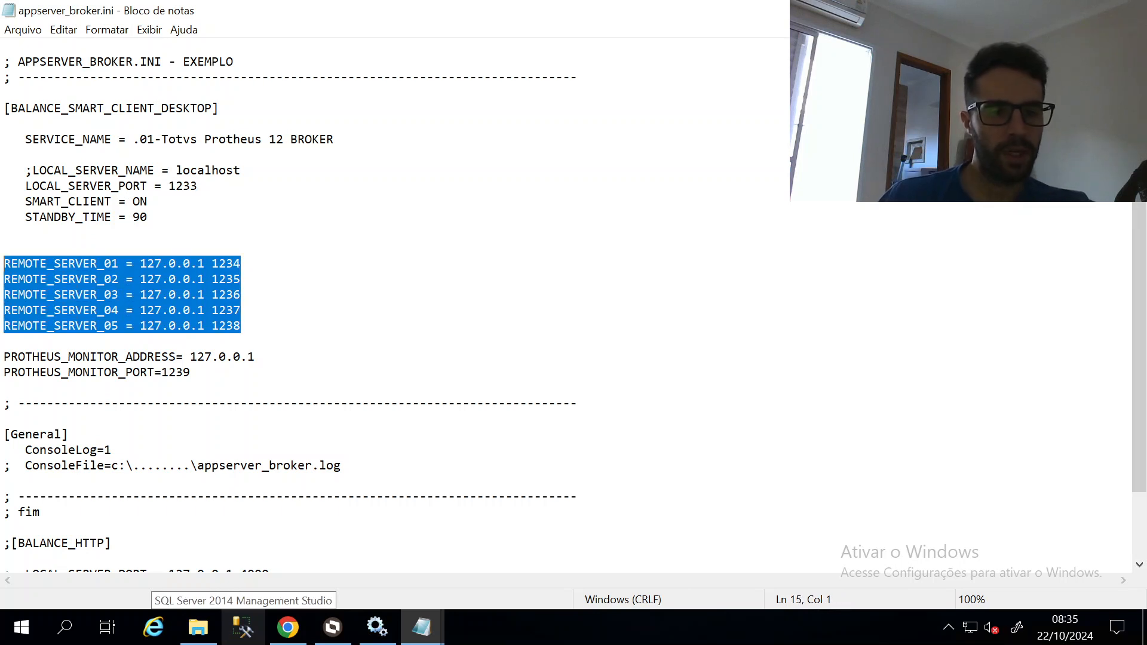
{"action": "double_click", "coordinate": [183, 186]}
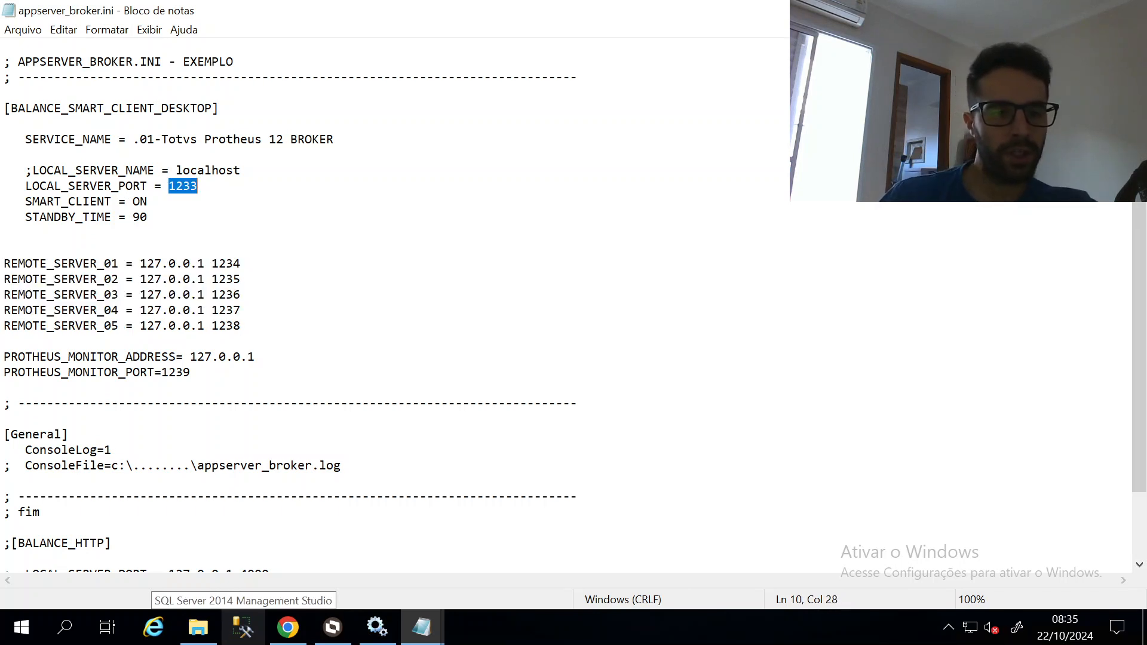
{"action": "key", "text": "alt+Tab"}
{"action": "key", "text": "alt+Tab"}
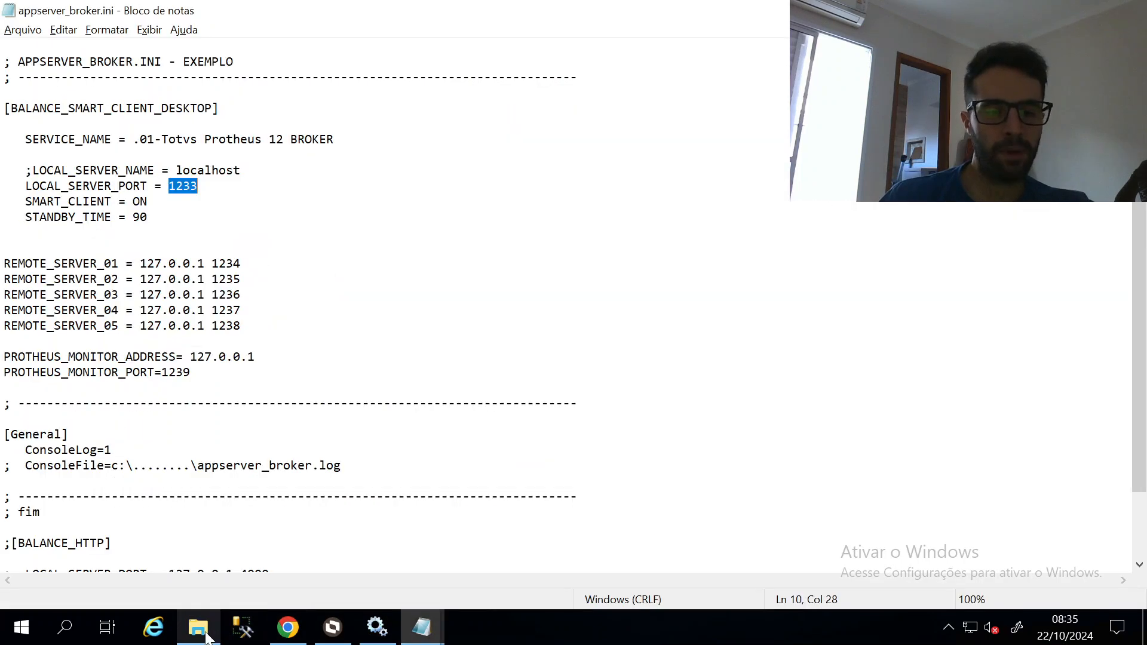
{"action": "left_click", "coordinate": [291, 628]}
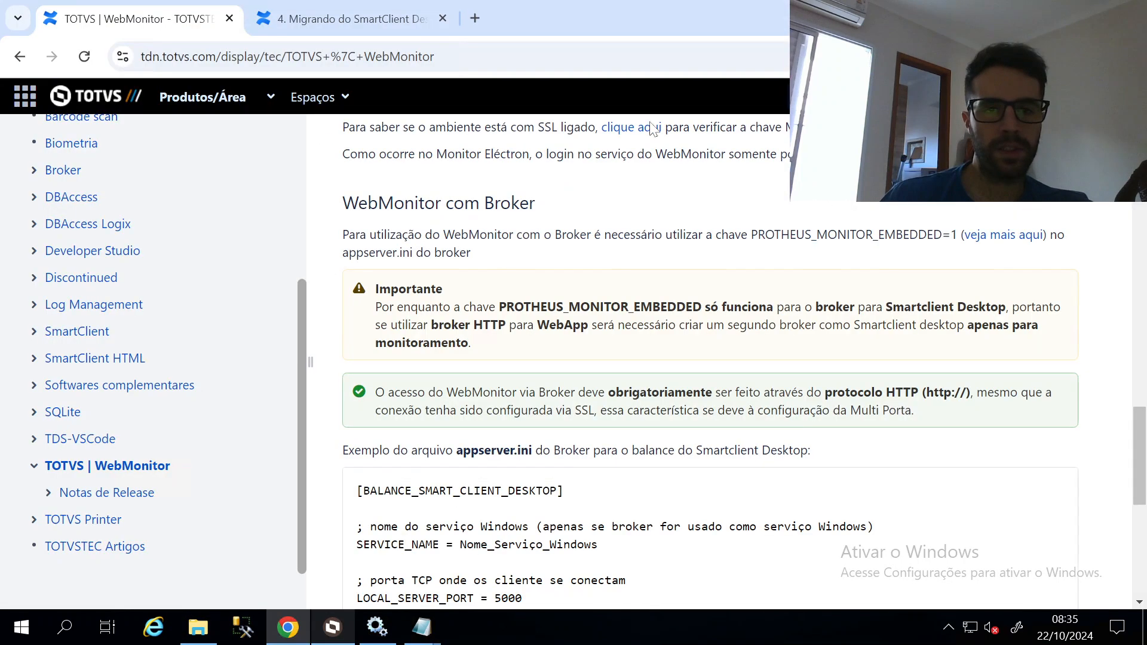
Load localhost:1233/webmonitor in a new tab, which fails with ERR_CONNECTION_RESET
{"action": "left_click", "coordinate": [475, 18]}
{"action": "type", "text": "localhost:5001"}
{"action": "key", "text": "shift+Left"}
{"action": "key", "text": "shift+Left"}
{"action": "key", "text": "shift+Left"}
{"action": "key", "text": "shift+Left"}
{"action": "type", "text": "123"}
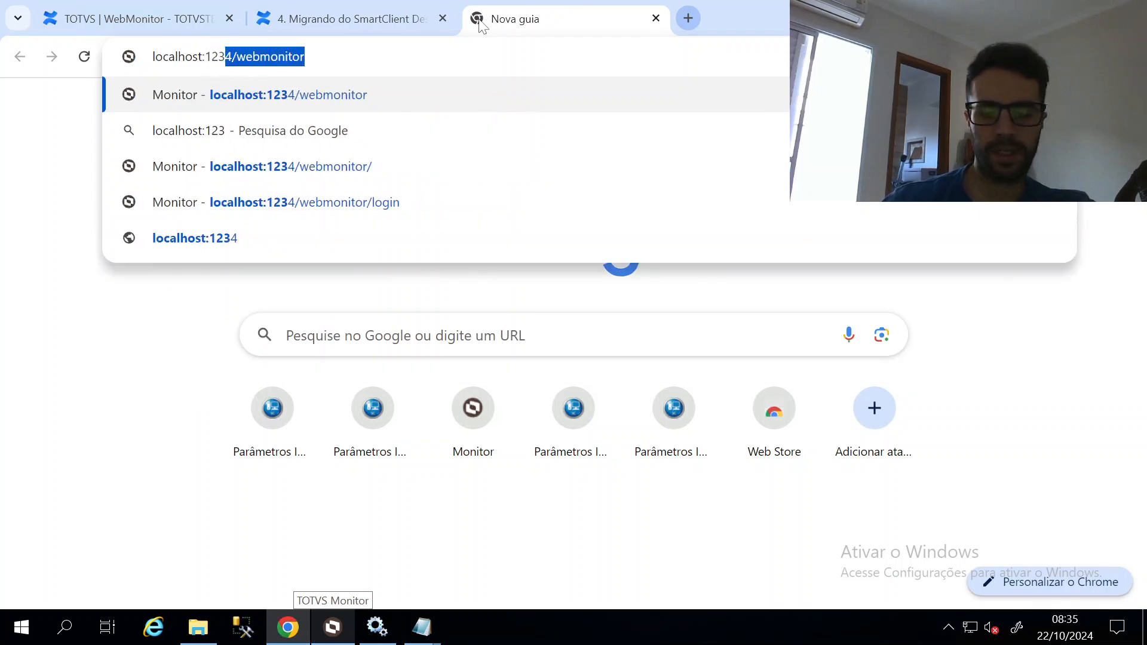
{"action": "type", "text": "3/we"}
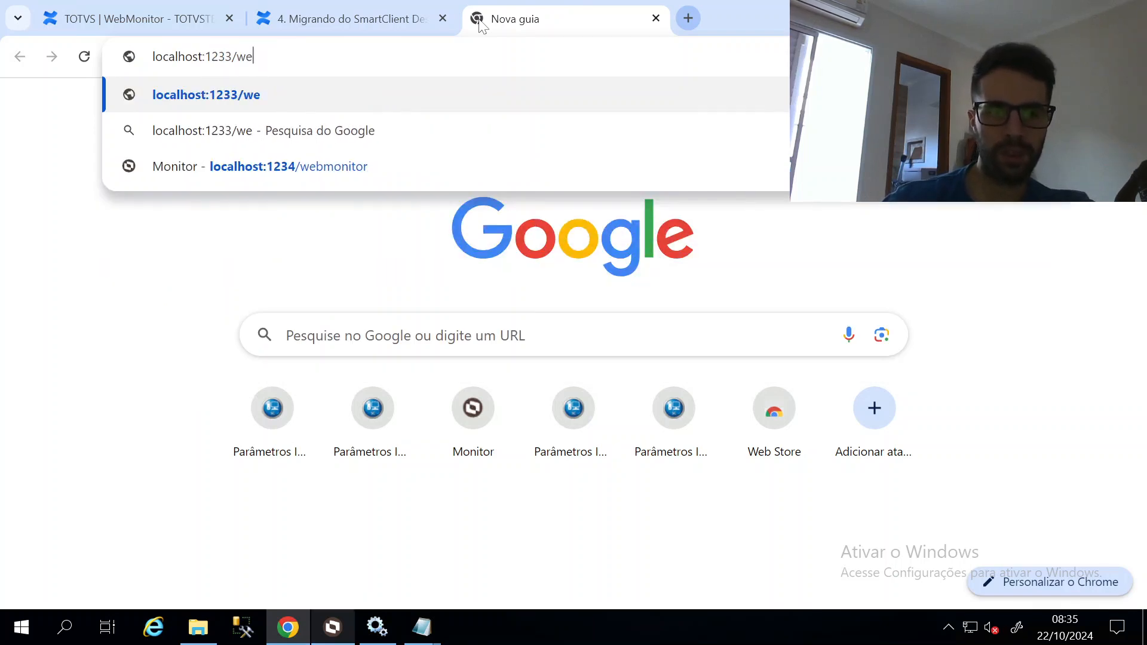
{"action": "type", "text": "bmonitor"}
{"action": "key", "text": "Return"}
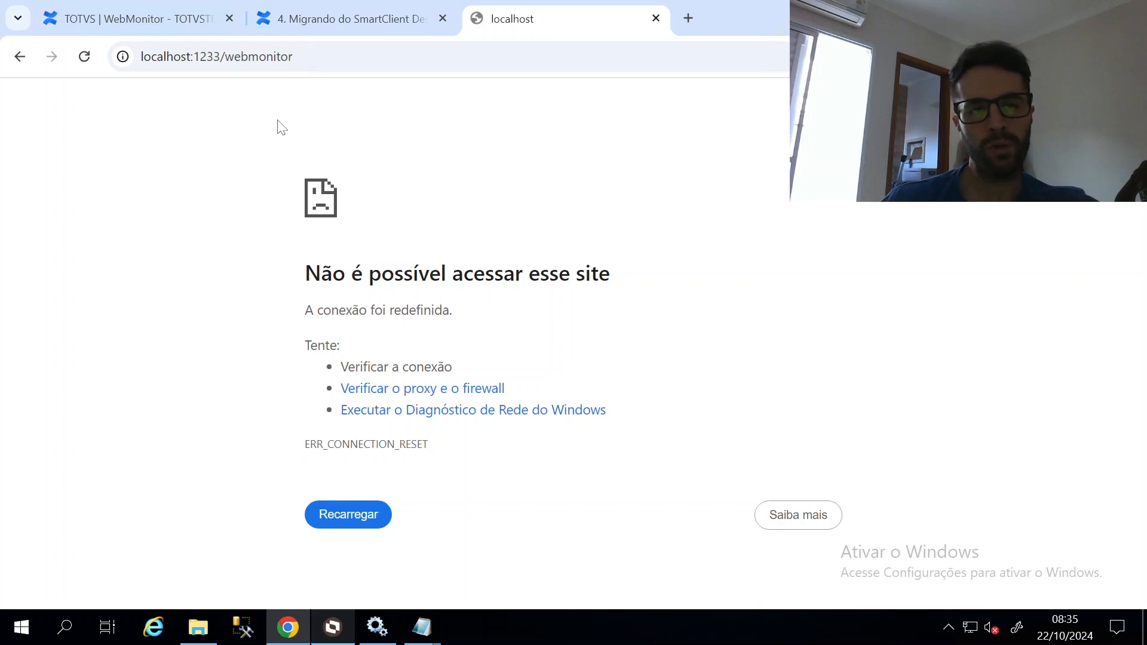
{"action": "key", "text": "alt+Tab"}
{"action": "double_click", "coordinate": [234, 263]}
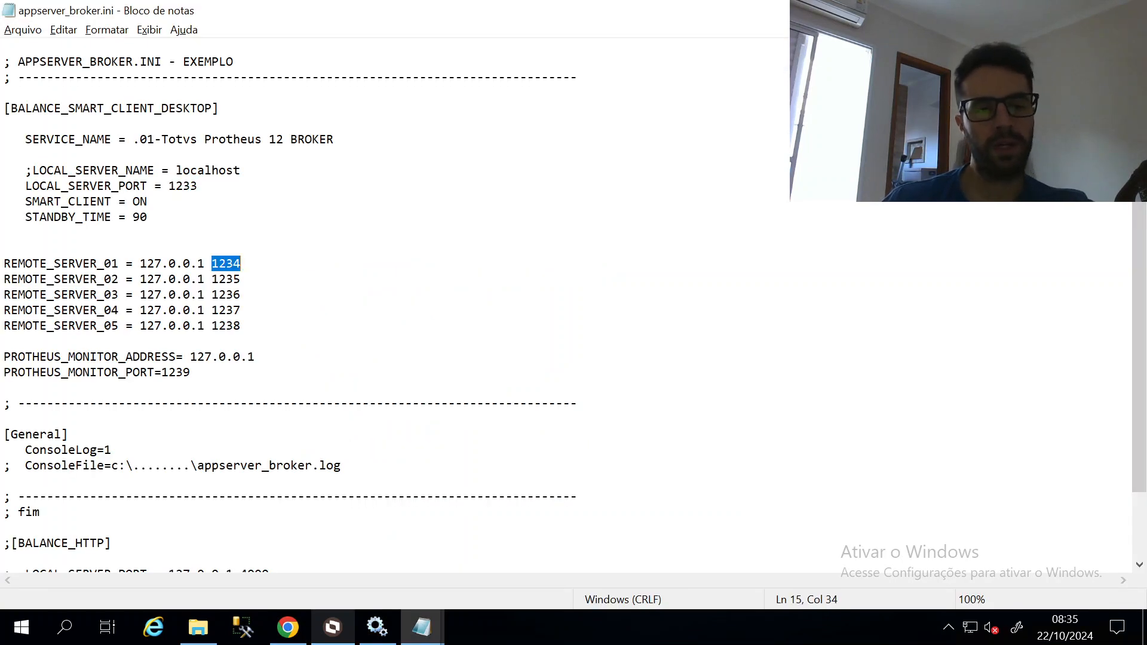
Open bin\appserver_broker_html_monitor\appserver_broker.ini (port 4003) and copy its two embedded-monitor lines
{"action": "key", "text": "alt"}
{"action": "key", "text": "alt"}
{"action": "left_click", "coordinate": [198, 628]}
{"action": "left_click", "coordinate": [489, 60]}
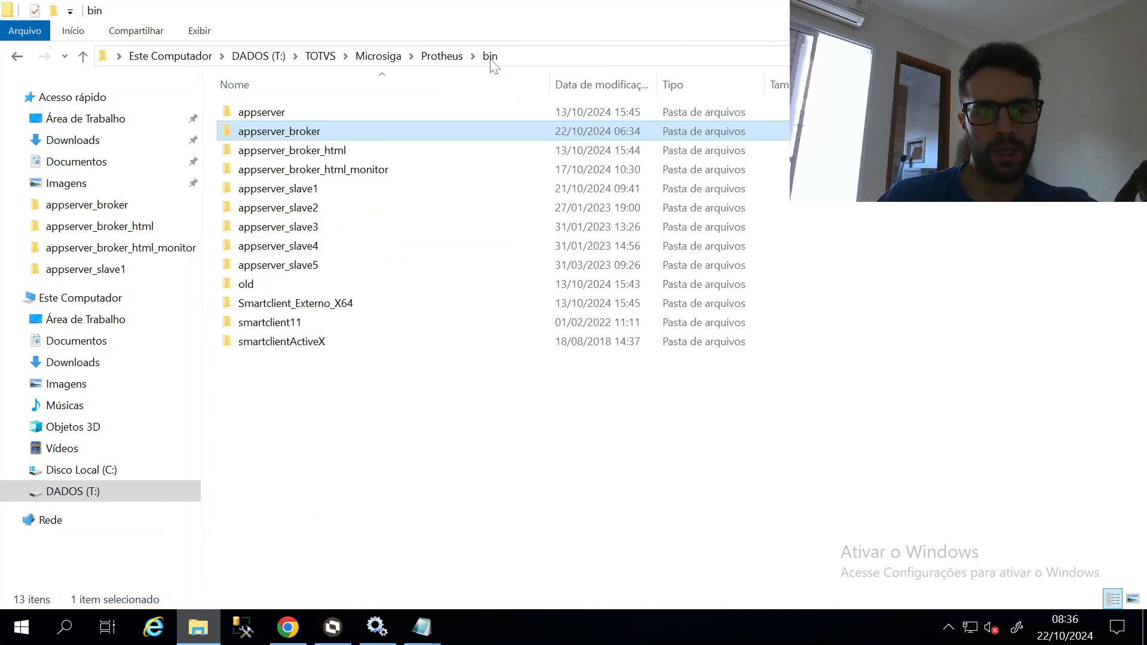
{"action": "double_click", "coordinate": [371, 169]}
{"action": "double_click", "coordinate": [397, 207]}
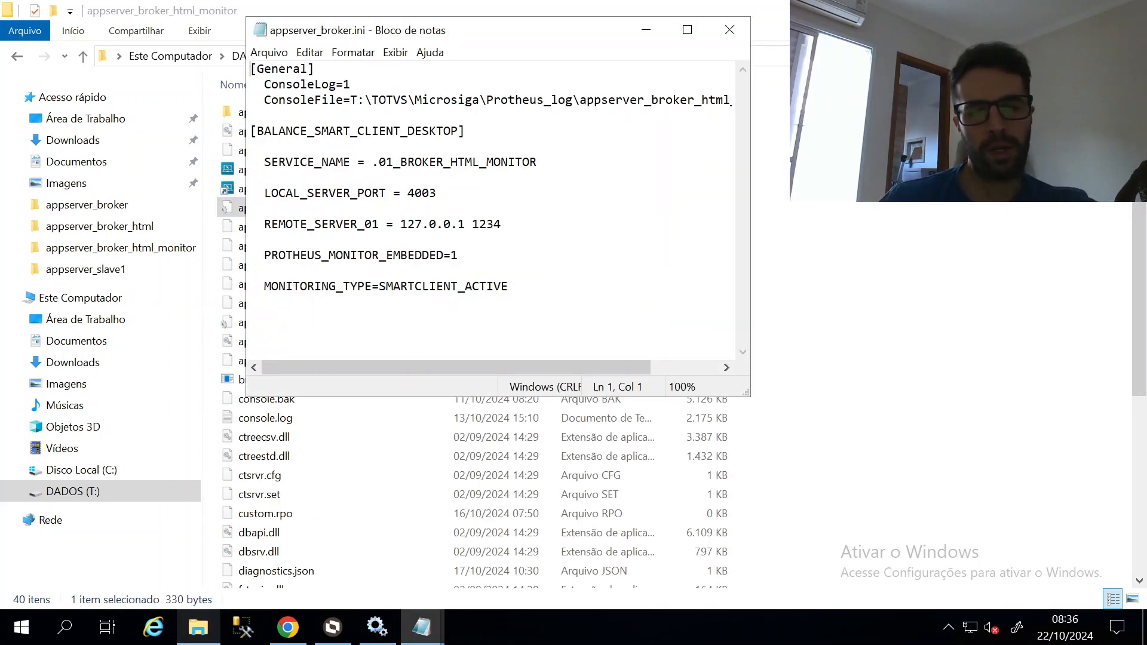
{"action": "left_click_drag", "start_coordinate": [510, 287], "coordinate": [251, 255]}
{"action": "key", "text": "ctrl+c"}
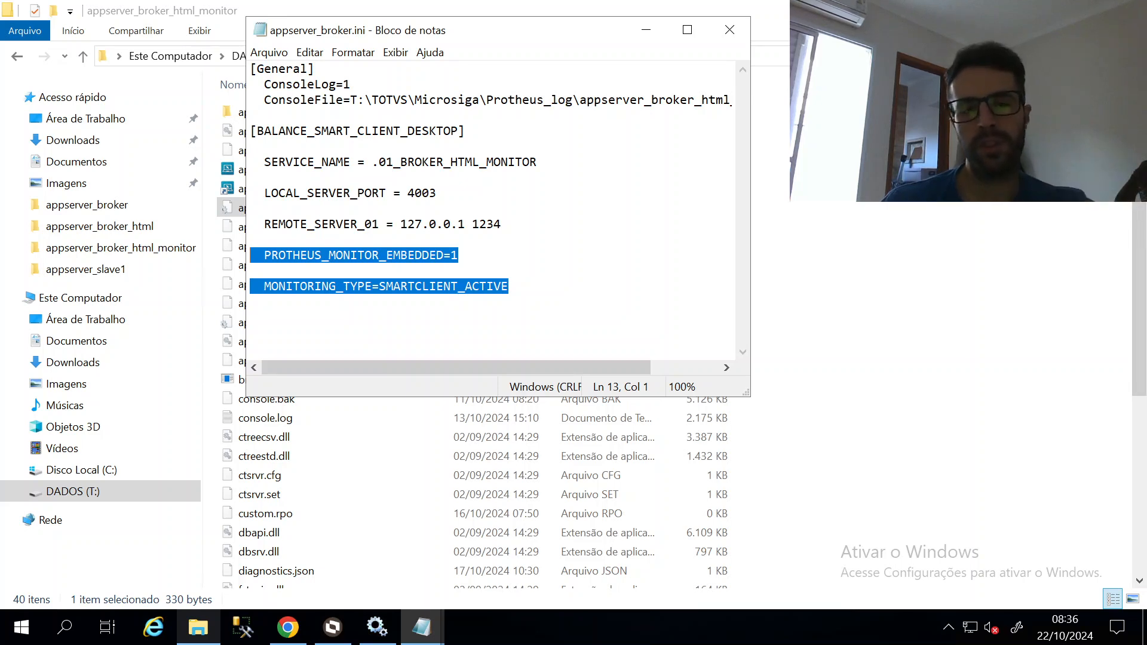
{"action": "left_click_drag", "start_coordinate": [548, 37], "coordinate": [849, 148]}
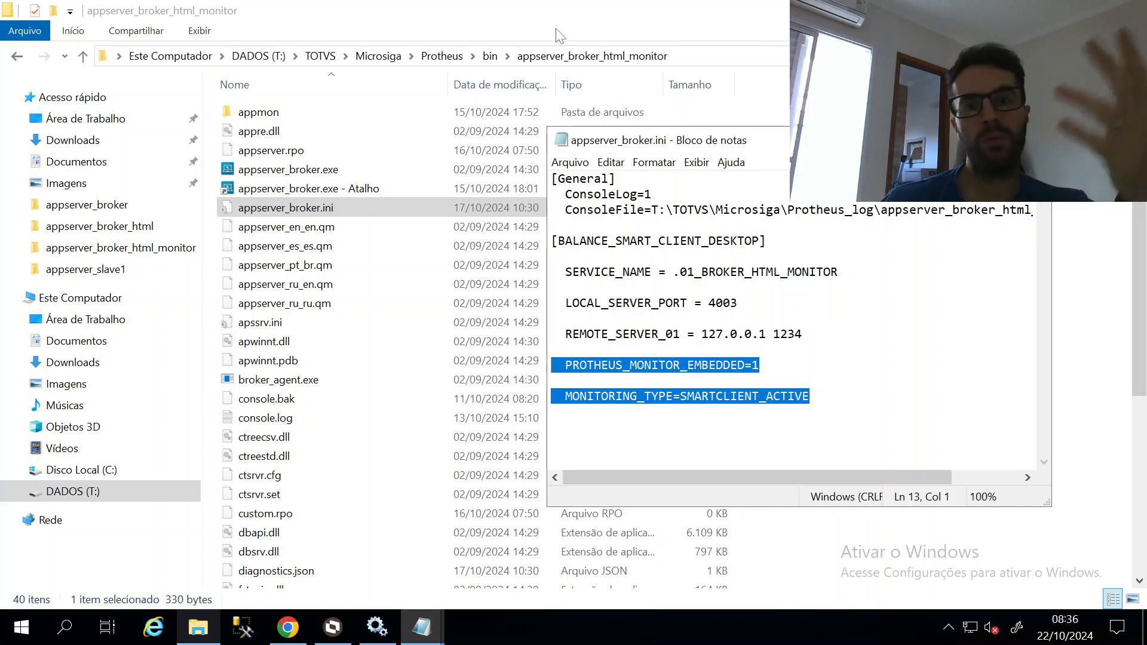
Open the main broker's appserver_broker.ini and close the HTML monitor ini window
{"action": "left_click", "coordinate": [490, 56]}
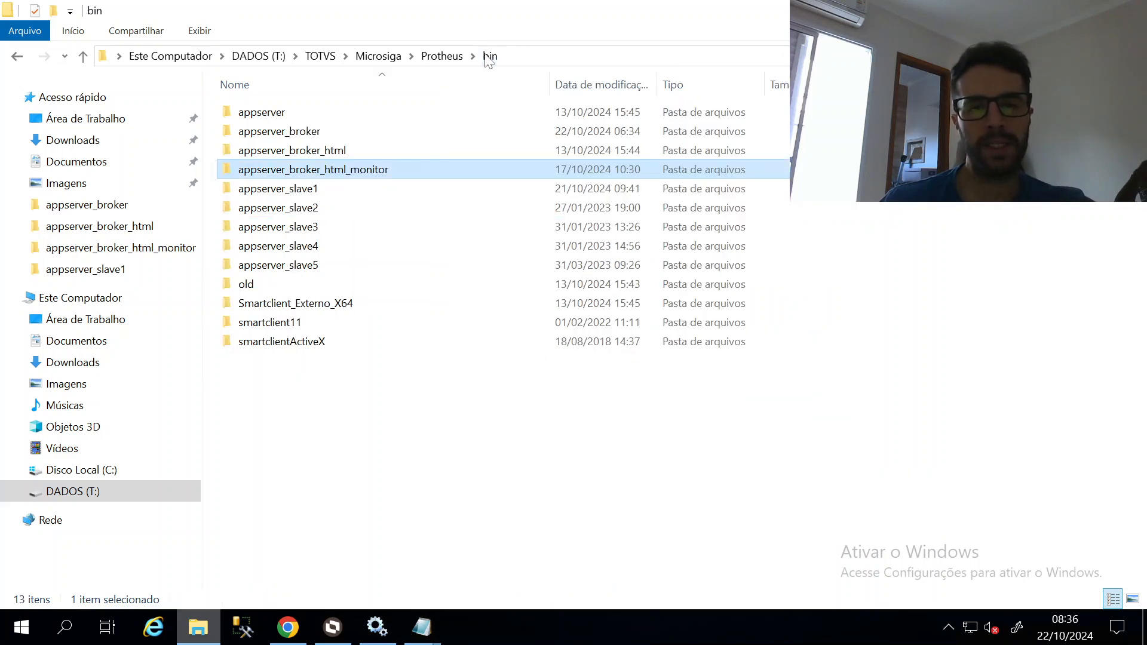
{"action": "double_click", "coordinate": [355, 132]}
{"action": "double_click", "coordinate": [311, 169]}
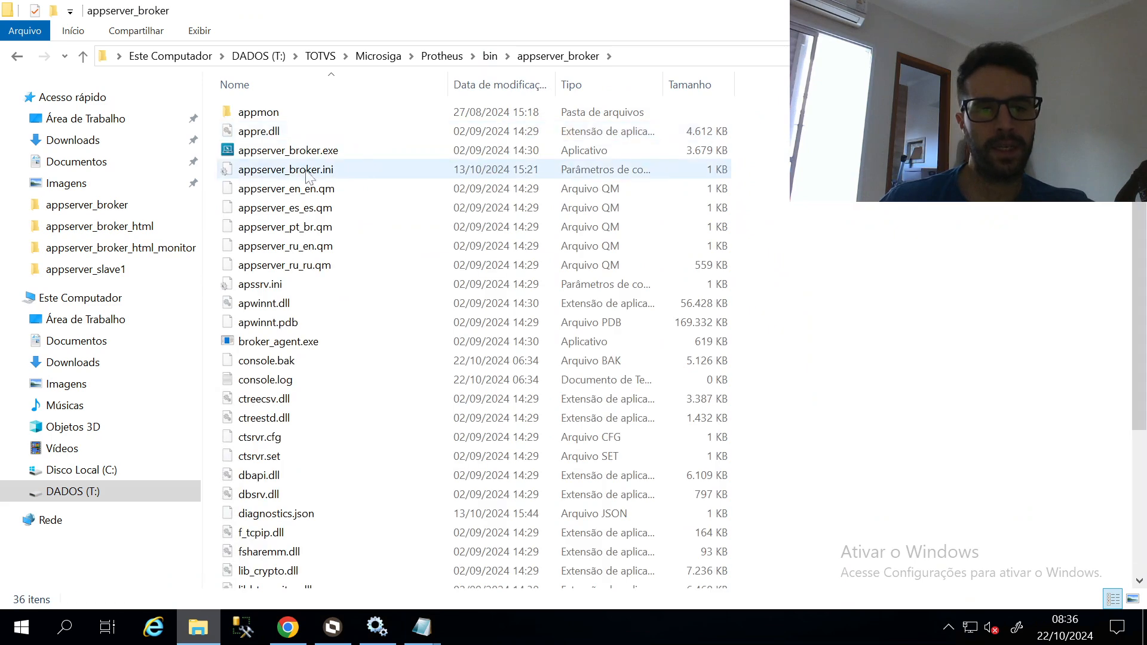
{"action": "scroll", "coordinate": [490, 209], "scroll_direction": "down", "scroll_amount": 4}
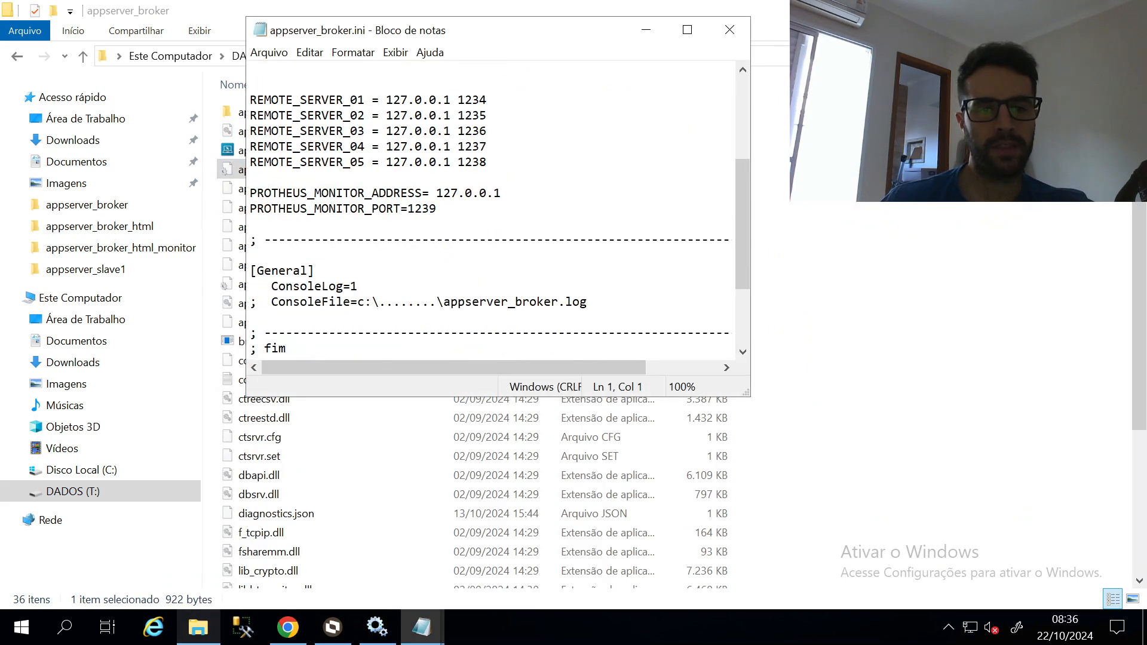
{"action": "scroll", "coordinate": [489, 209], "scroll_direction": "down", "scroll_amount": 3}
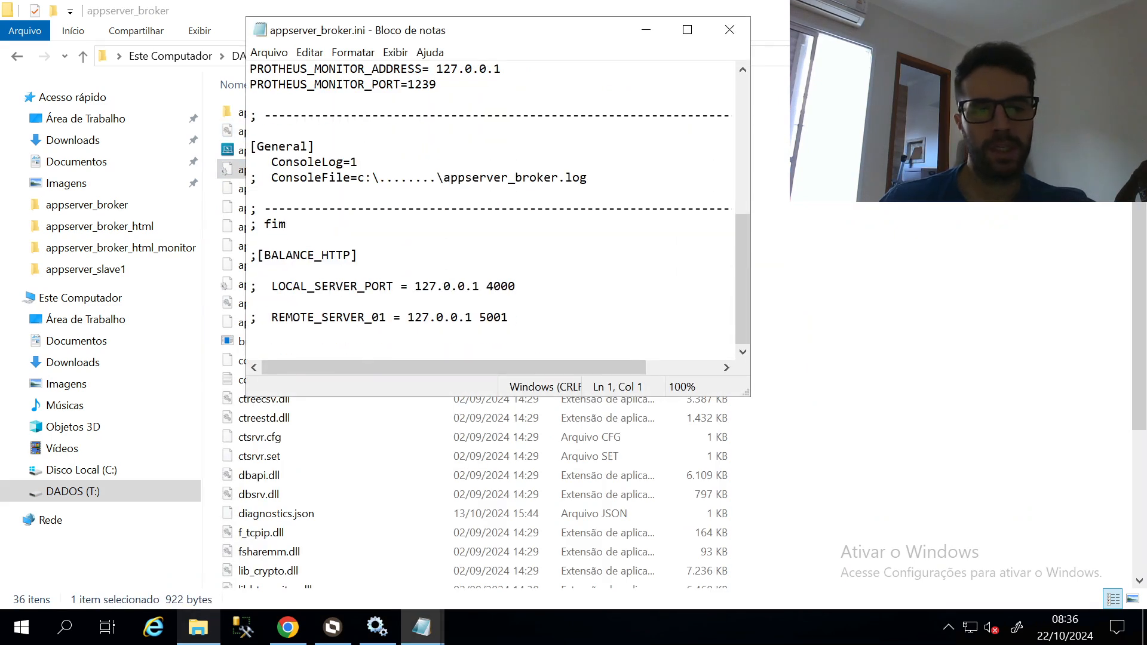
{"action": "scroll", "coordinate": [490, 209], "scroll_direction": "up", "scroll_amount": 4}
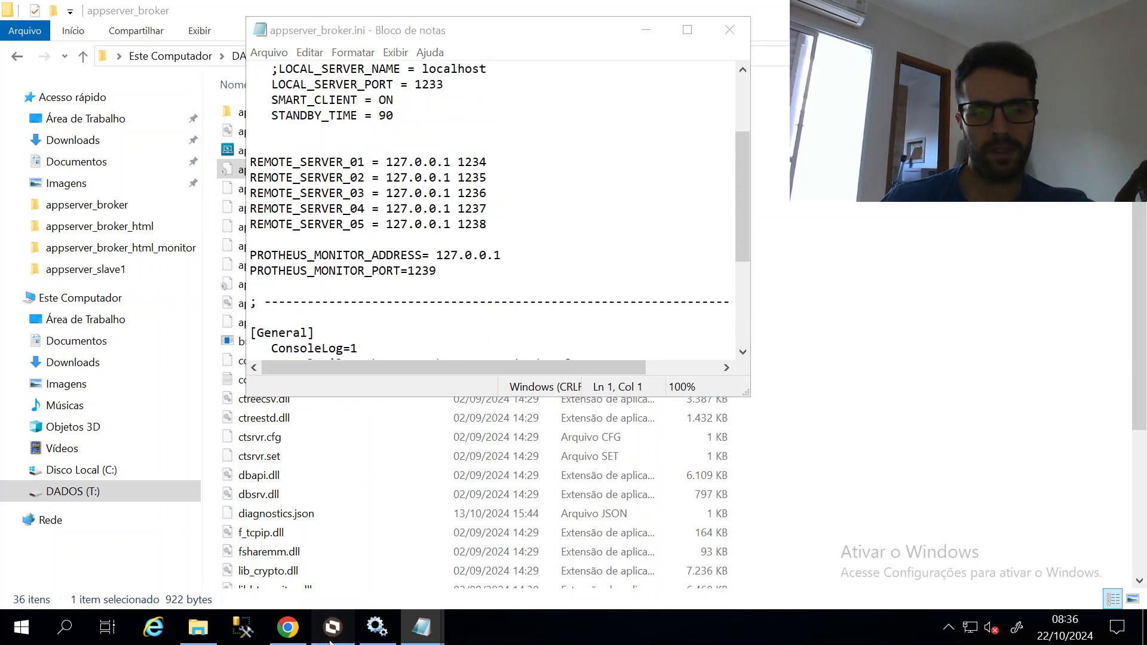
{"action": "left_click", "coordinate": [332, 638]}
{"action": "left_click", "coordinate": [332, 638]}
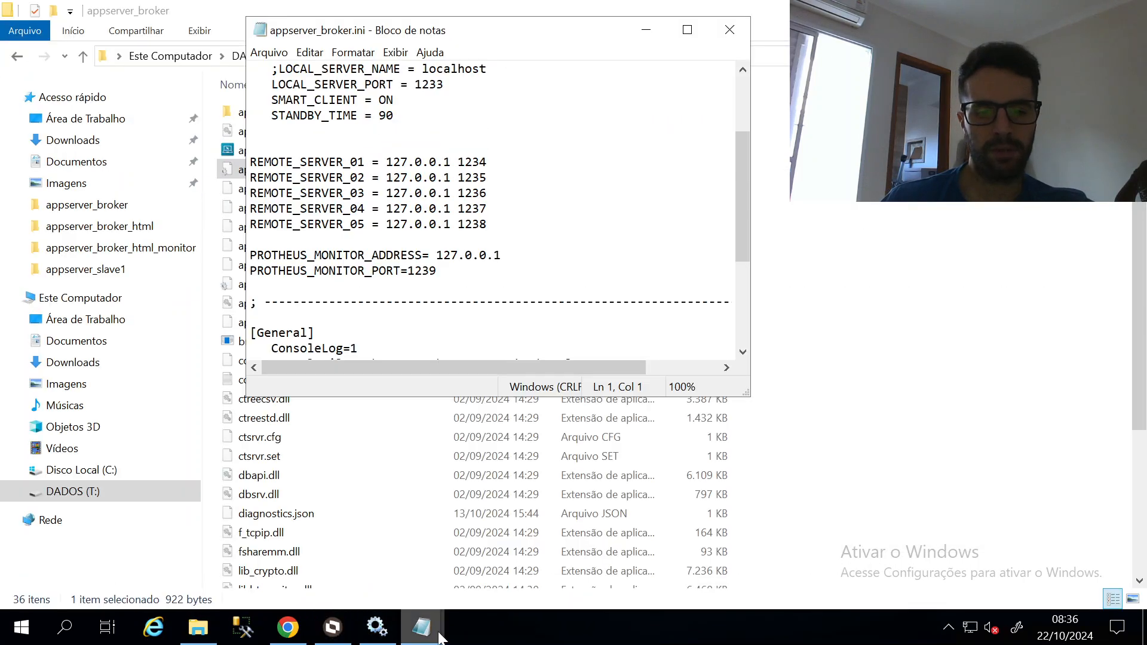
{"action": "mouse_move", "coordinate": [421, 628]}
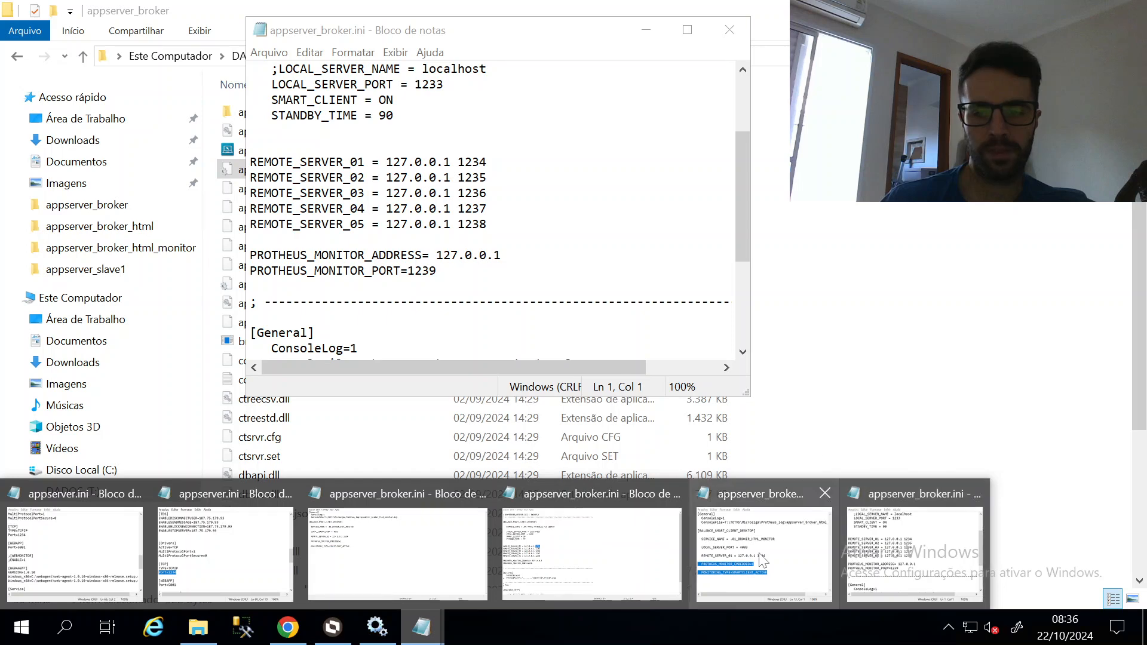
{"action": "left_click", "coordinate": [720, 515]}
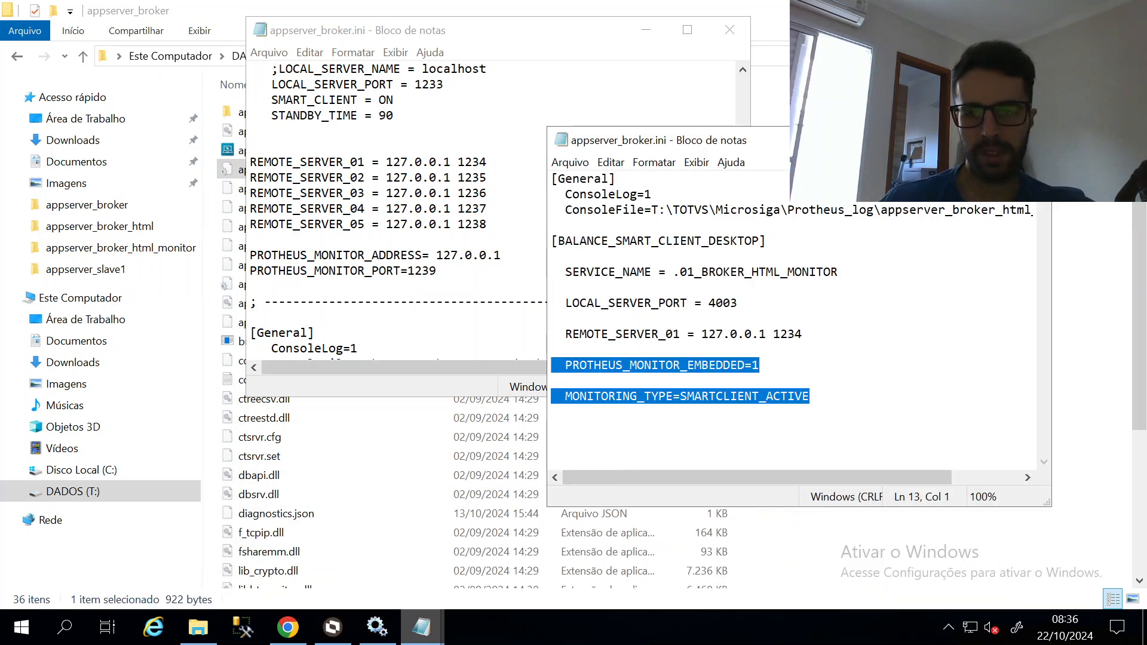
{"action": "left_click", "coordinate": [946, 140]}
Paste PROTHEUS_MONITOR_EMBEDDED=1 and MONITORING_TYPE=SMARTCLIENT_ACTIVE below STANDBY_TIME = 90, then close the file
{"action": "scroll", "coordinate": [491, 211], "scroll_direction": "up", "scroll_amount": 1}
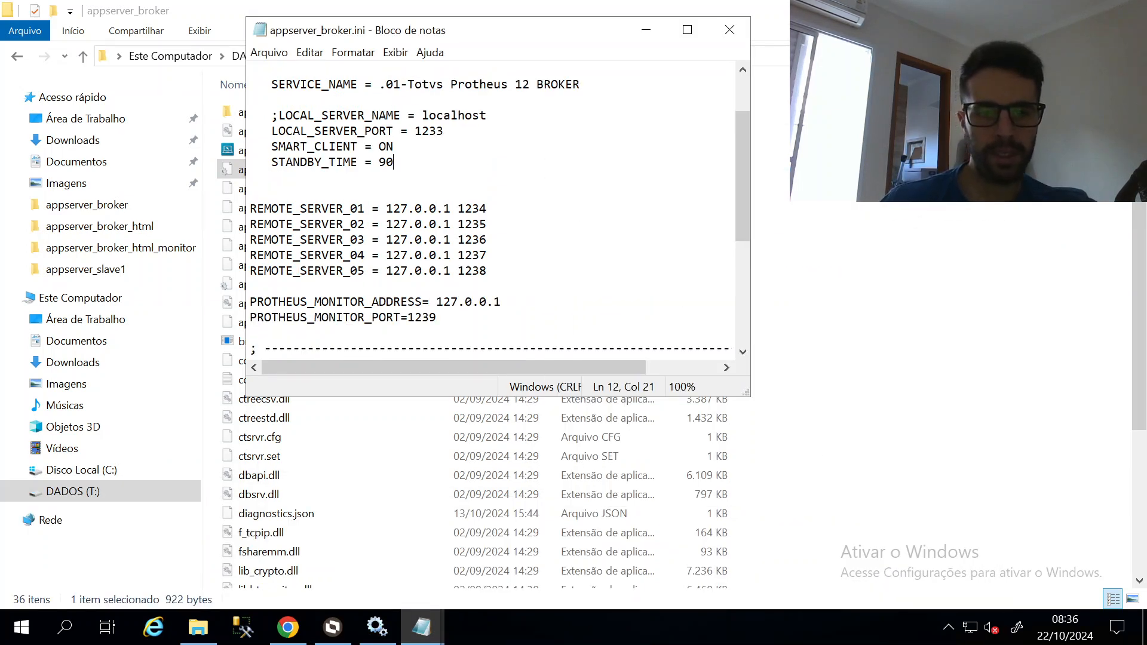
{"action": "key", "text": "Return"}
{"action": "key", "text": "ctrl+v"}
{"action": "scroll", "coordinate": [491, 210], "scroll_direction": "up", "scroll_amount": 1}
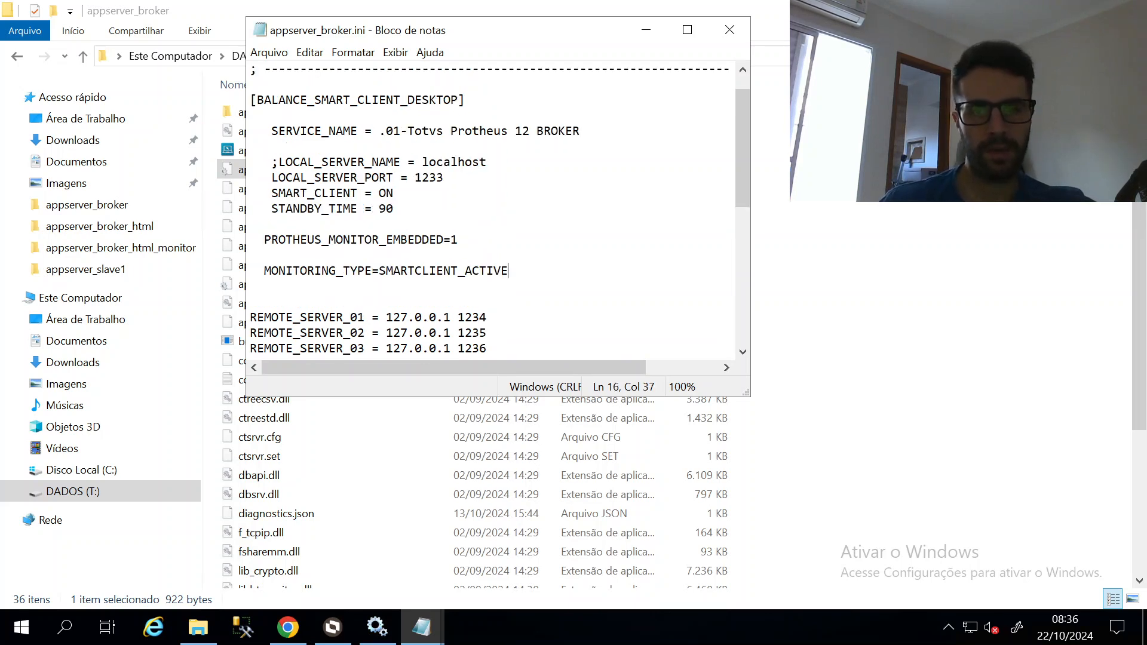
{"action": "left_click", "coordinate": [729, 29]}
{"action": "key", "text": "super"}
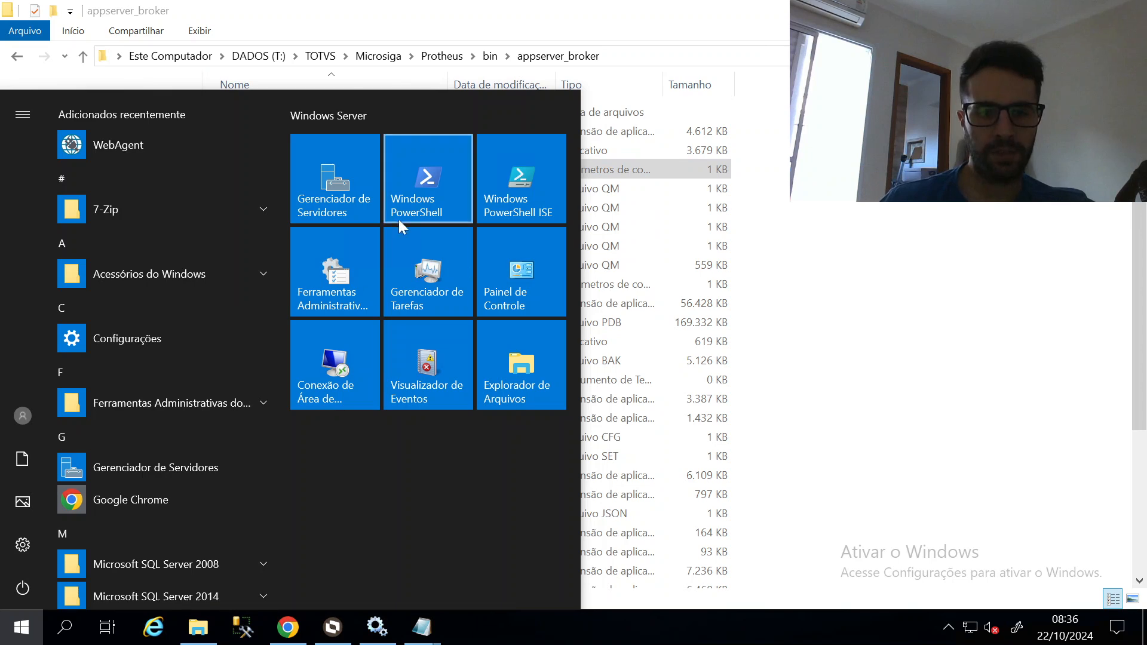
Open the Services console and stop the .01-Totvs Protheus 12 BROKER service
{"action": "type", "text": "ser"}
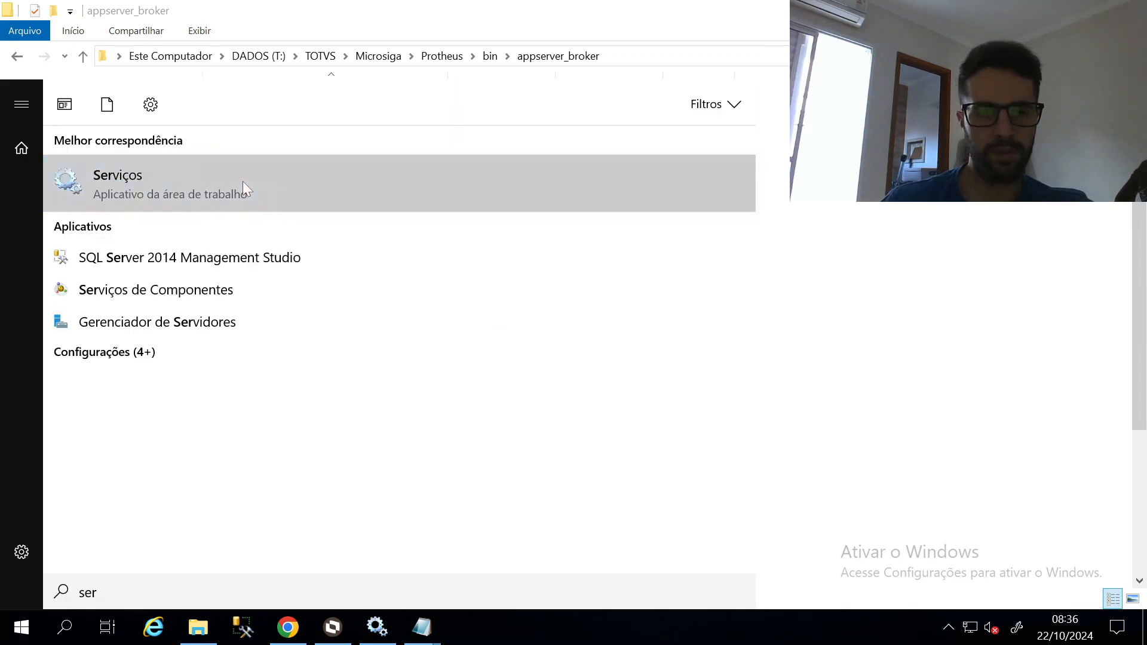
{"action": "left_click", "coordinate": [243, 181]}
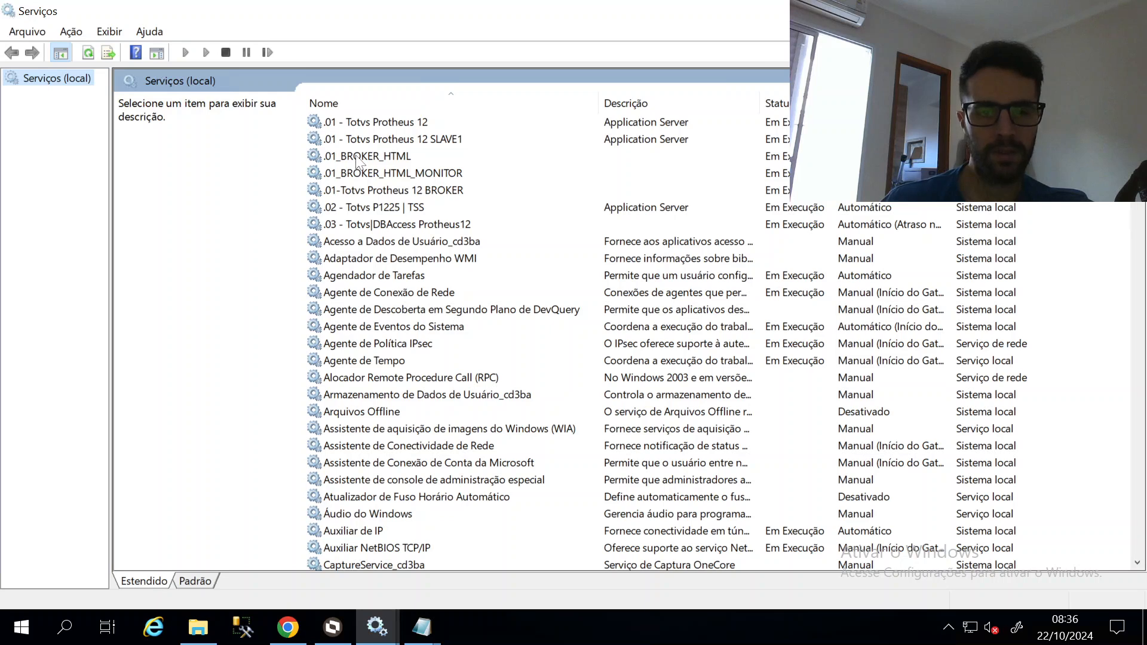
{"action": "left_click", "coordinate": [357, 192]}
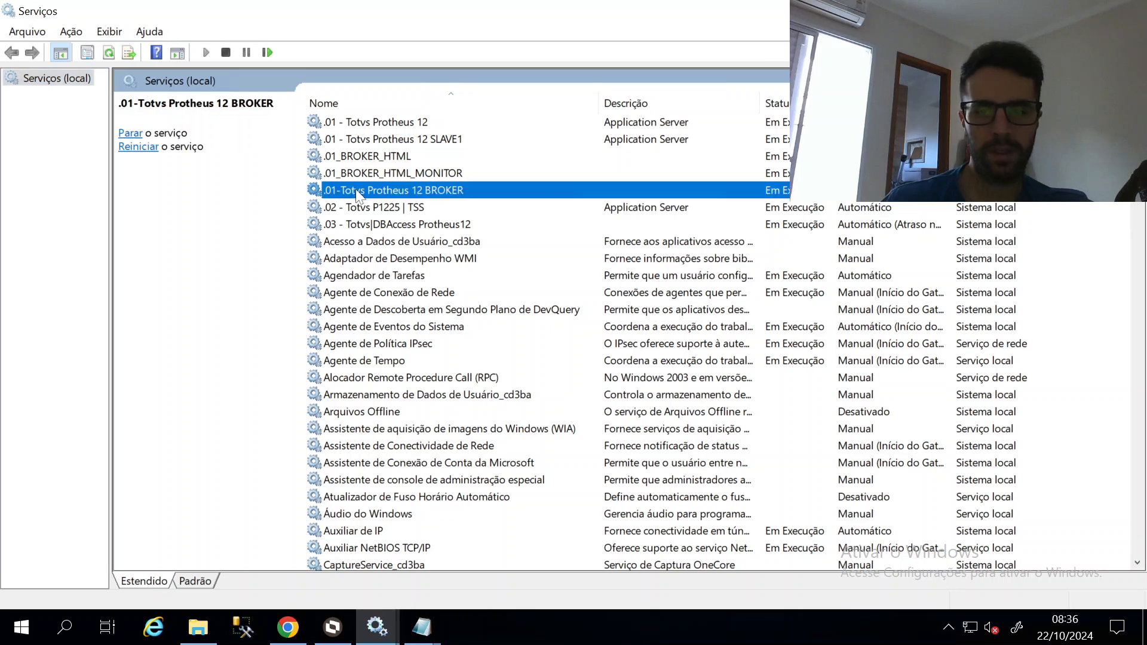
{"action": "left_click", "coordinate": [227, 53]}
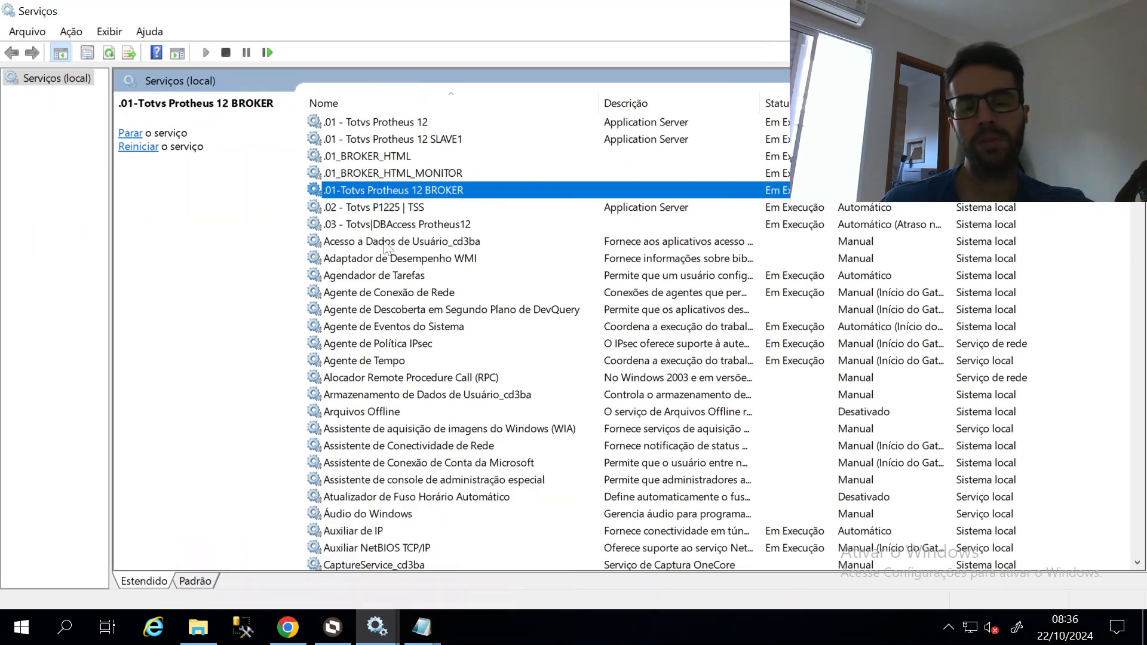
Compare the .01_BROKER_HTML, .01_BROKER_HTML_MONITOR and Protheus 12 BROKER service entries
{"action": "left_click", "coordinate": [409, 160]}
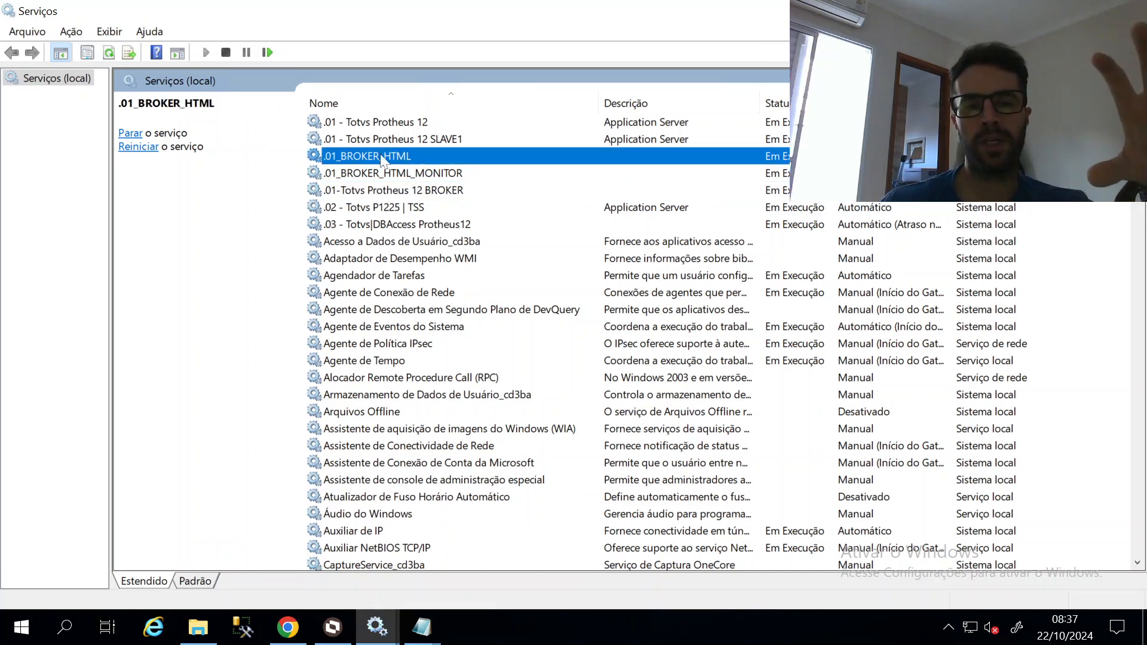
{"action": "left_click", "coordinate": [485, 176]}
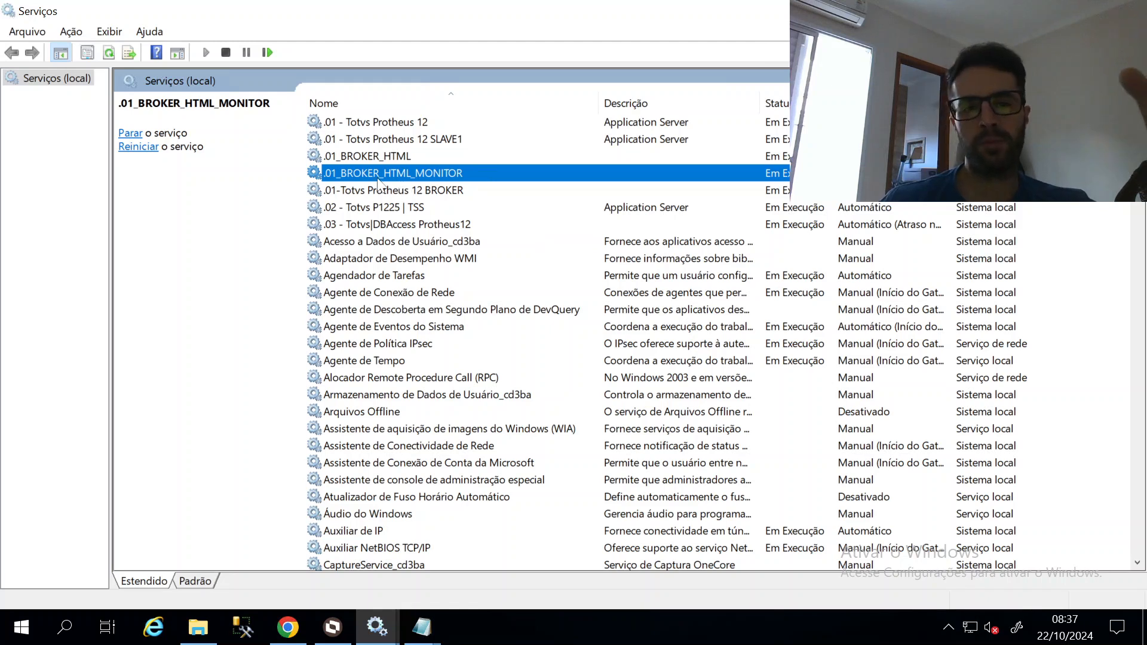
{"action": "left_click", "coordinate": [449, 191]}
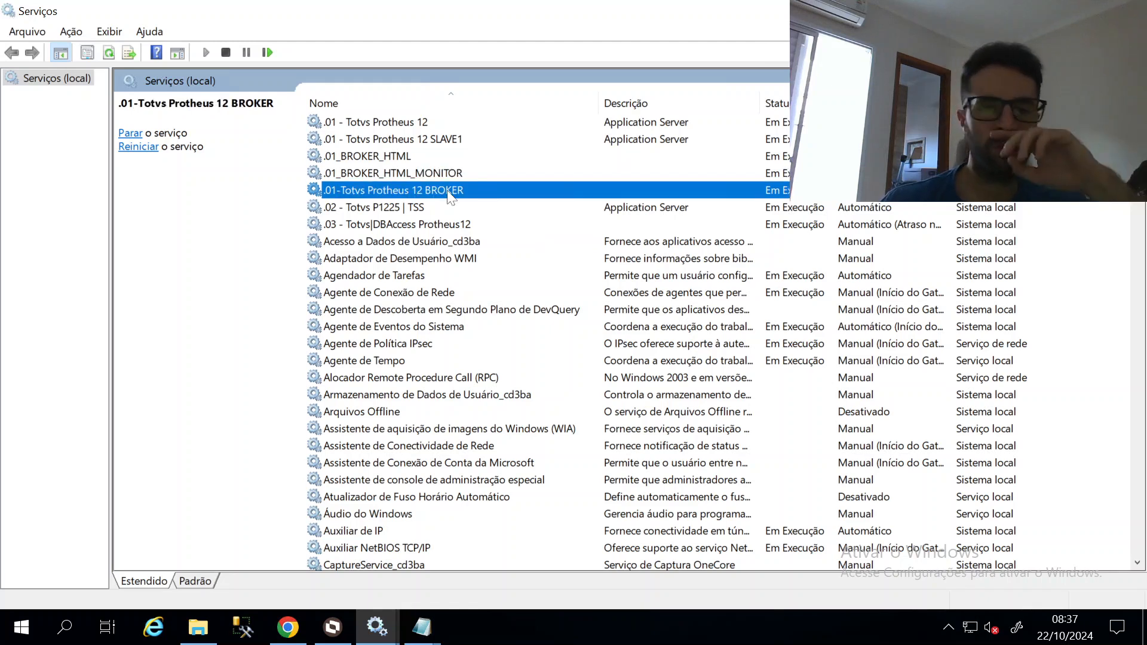
{"action": "left_click", "coordinate": [452, 174]}
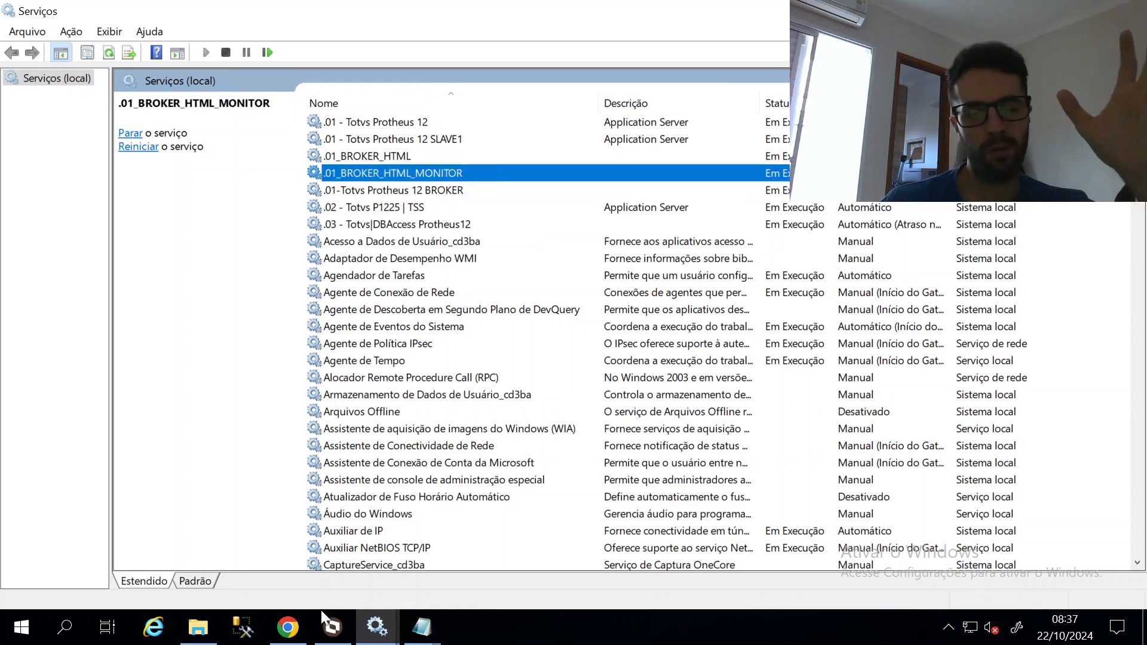
{"action": "left_click", "coordinate": [442, 202]}
{"action": "left_click", "coordinate": [442, 192]}
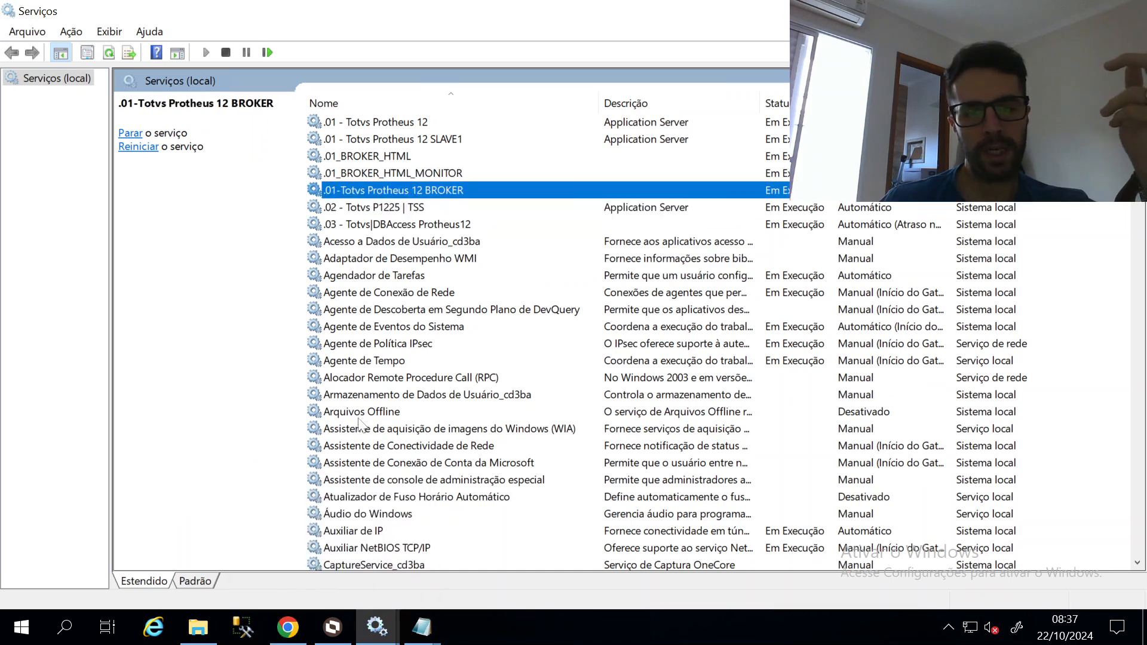
{"action": "left_click", "coordinate": [211, 613]}
Close both appserver.ini windows and note the .01_BROKER_HTML_MONITOR ini's port 4003
{"action": "mouse_move", "coordinate": [431, 632]}
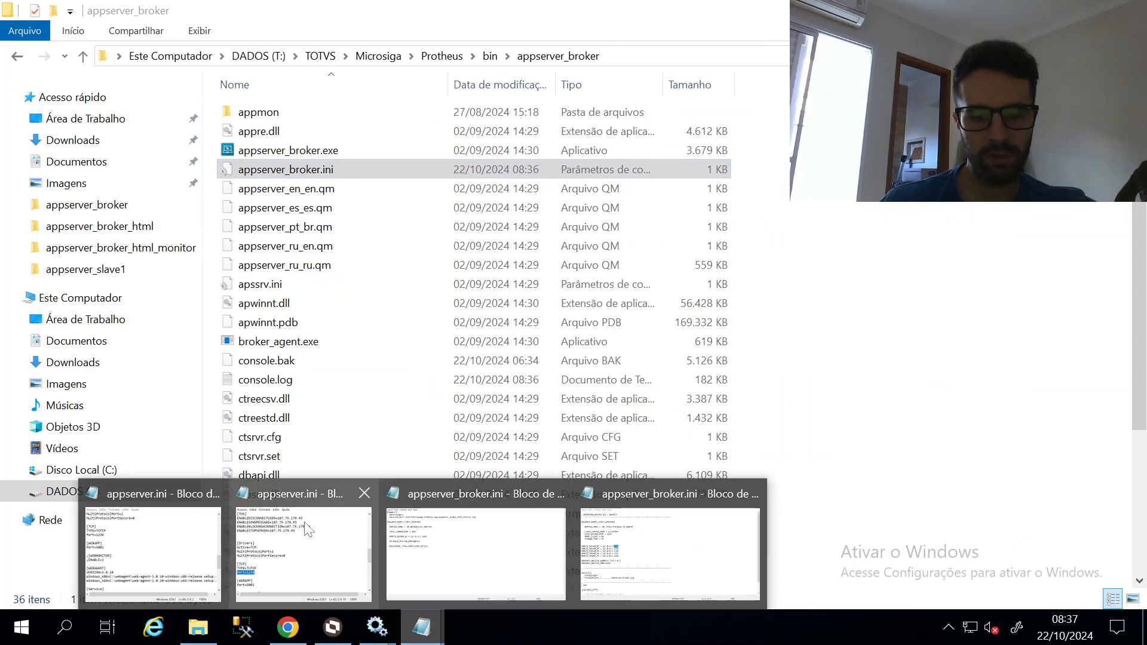
{"action": "left_click", "coordinate": [213, 492]}
{"action": "left_click", "coordinate": [297, 493]}
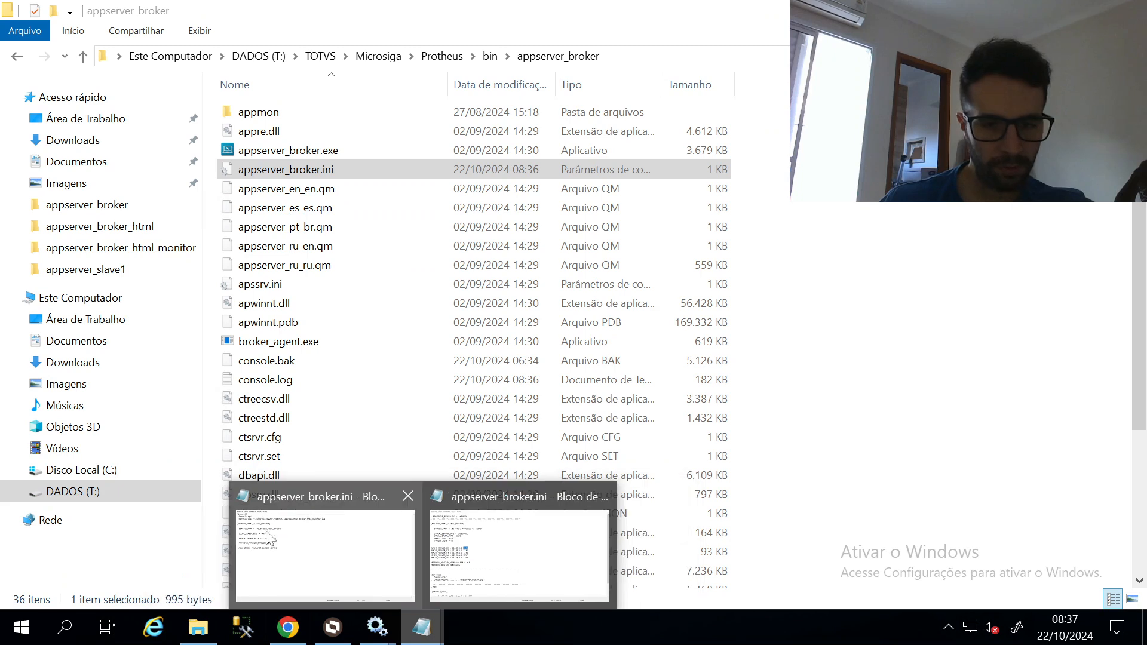
{"action": "left_click", "coordinate": [356, 574]}
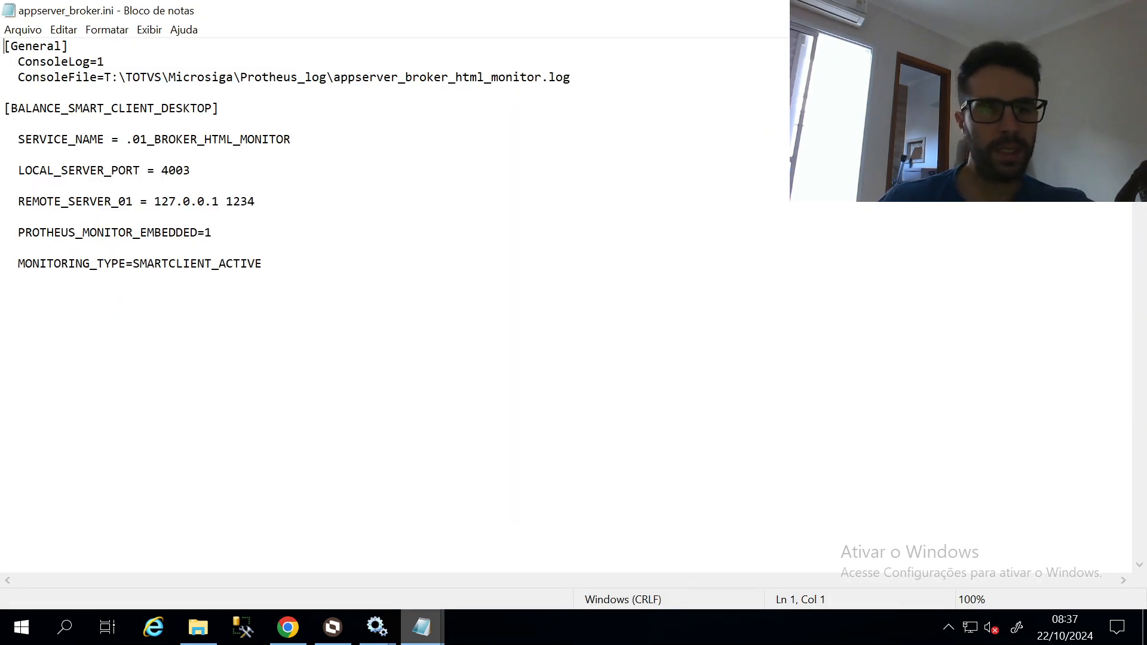
{"action": "left_click_drag", "start_coordinate": [132, 139], "coordinate": [291, 140]}
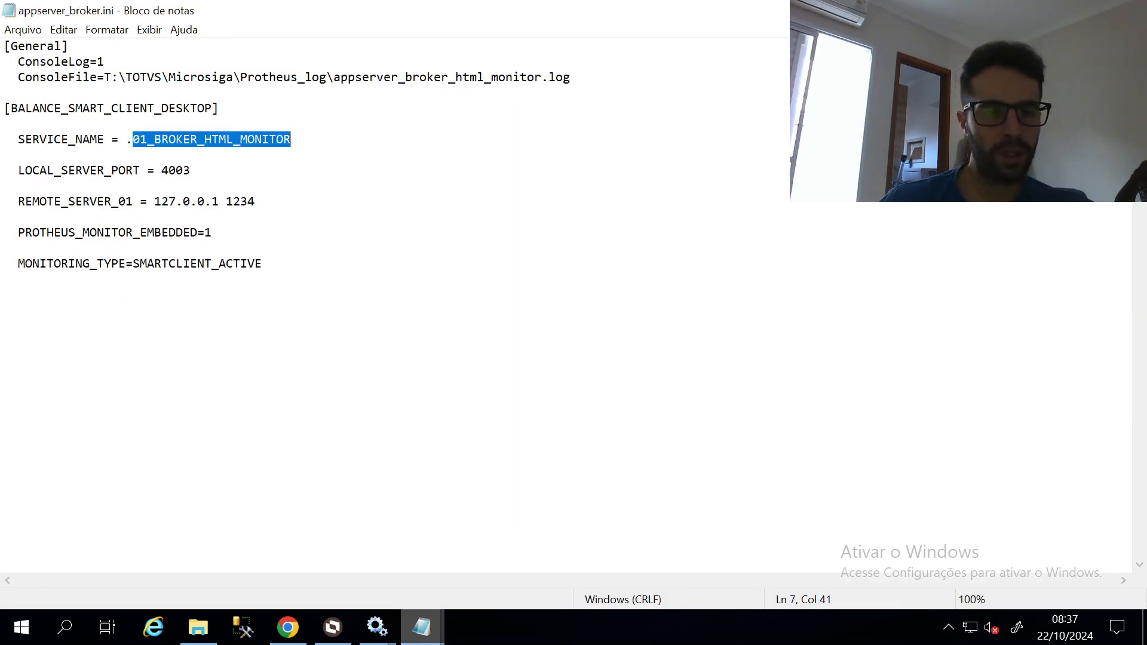
{"action": "double_click", "coordinate": [175, 171]}
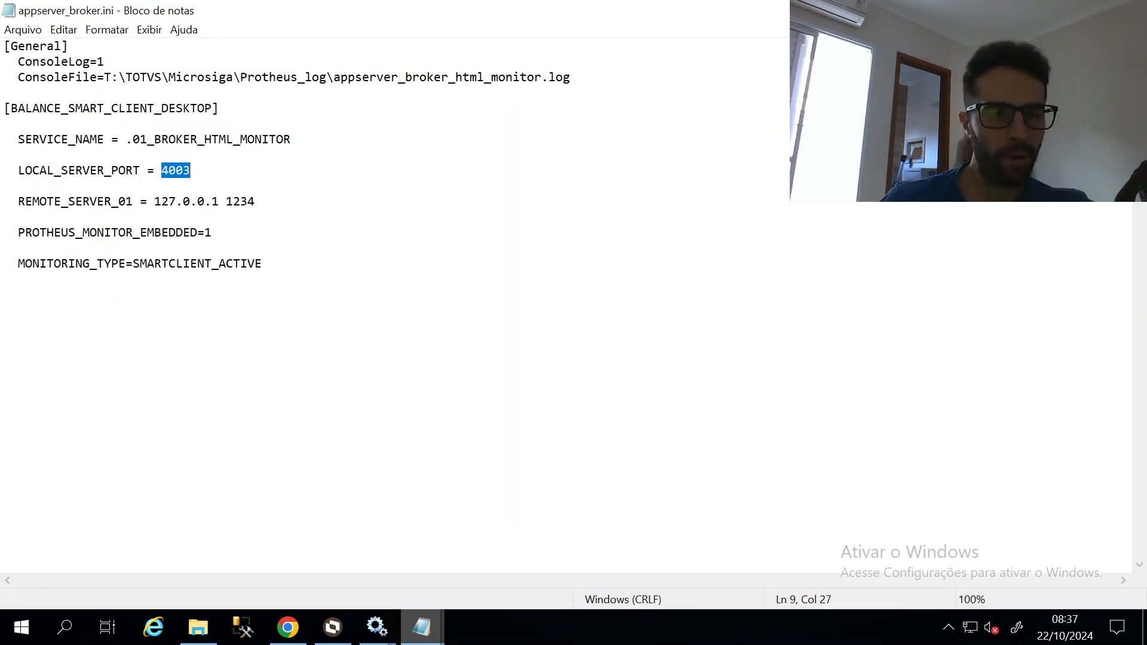
Load the WebMonitor login at localhost:4003/webmonitor/login
{"action": "left_click", "coordinate": [287, 627]}
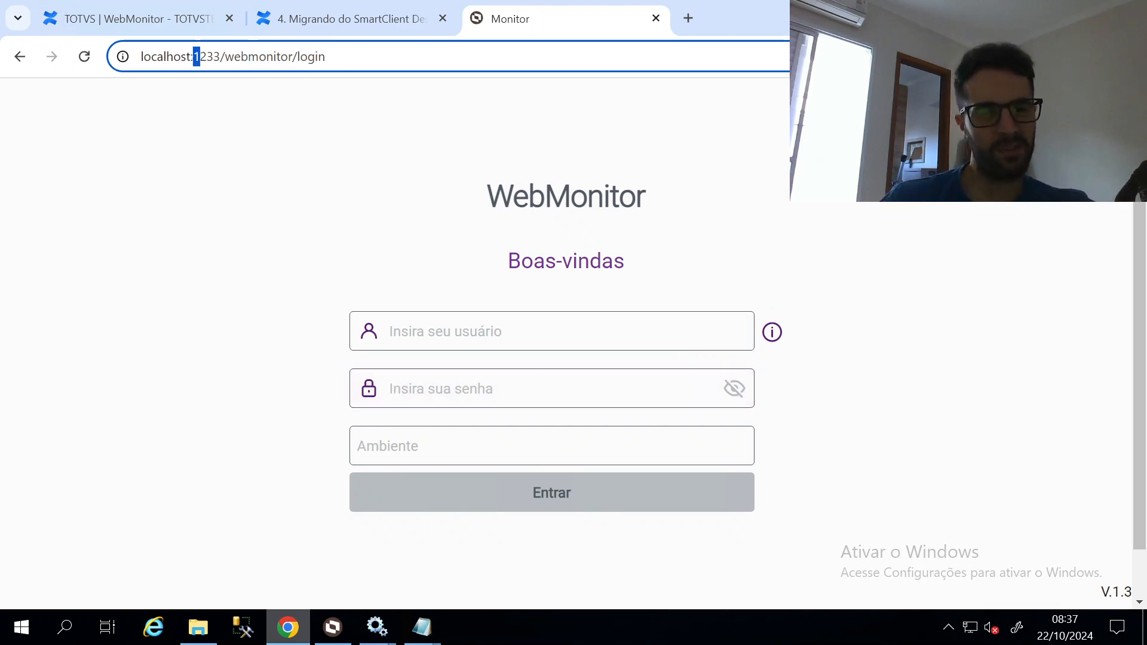
{"action": "left_click_drag", "start_coordinate": [200, 56], "coordinate": [461, 78]}
{"action": "key", "text": "alt+Tab"}
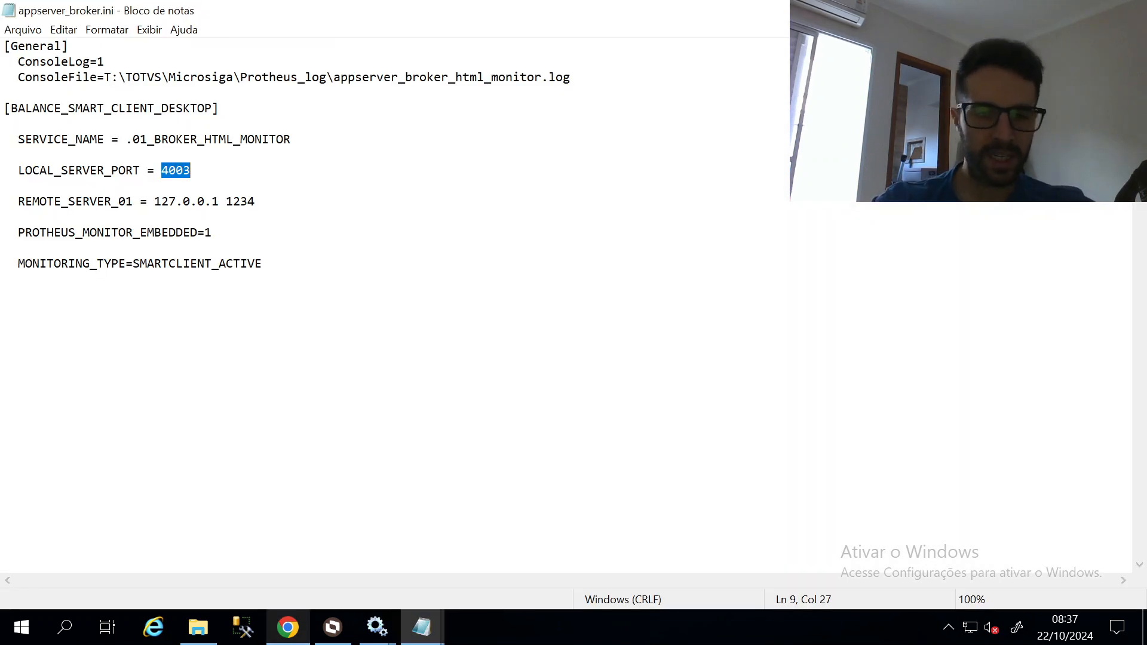
{"action": "key", "text": "alt+Tab"}
{"action": "type", "text": "4003"}
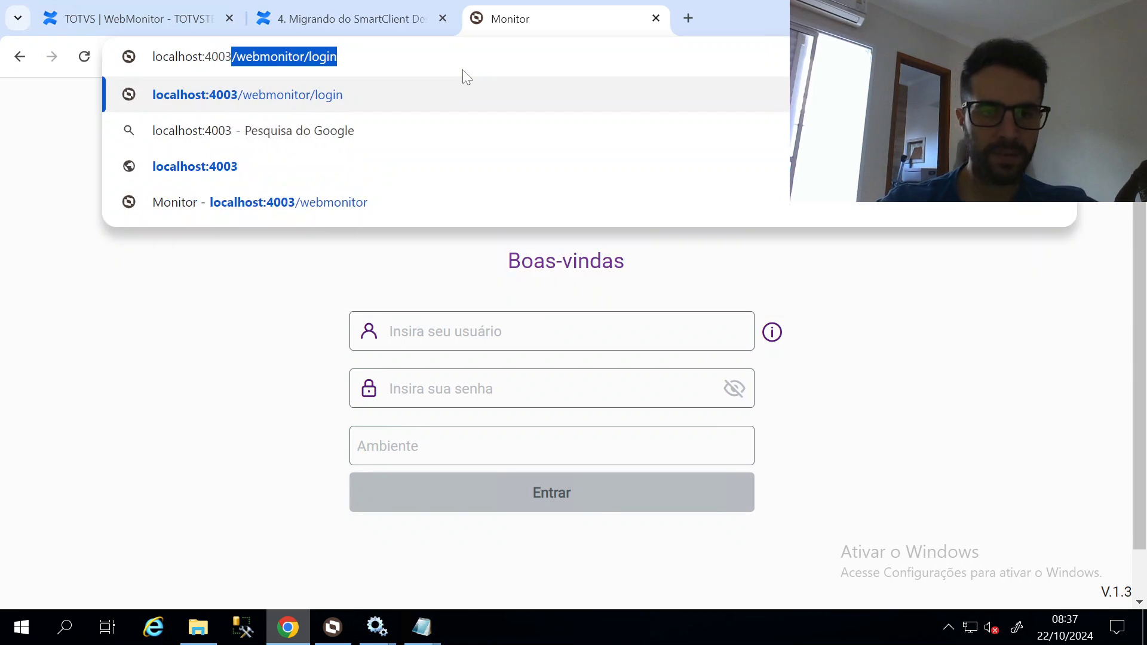
{"action": "key", "text": "Return"}
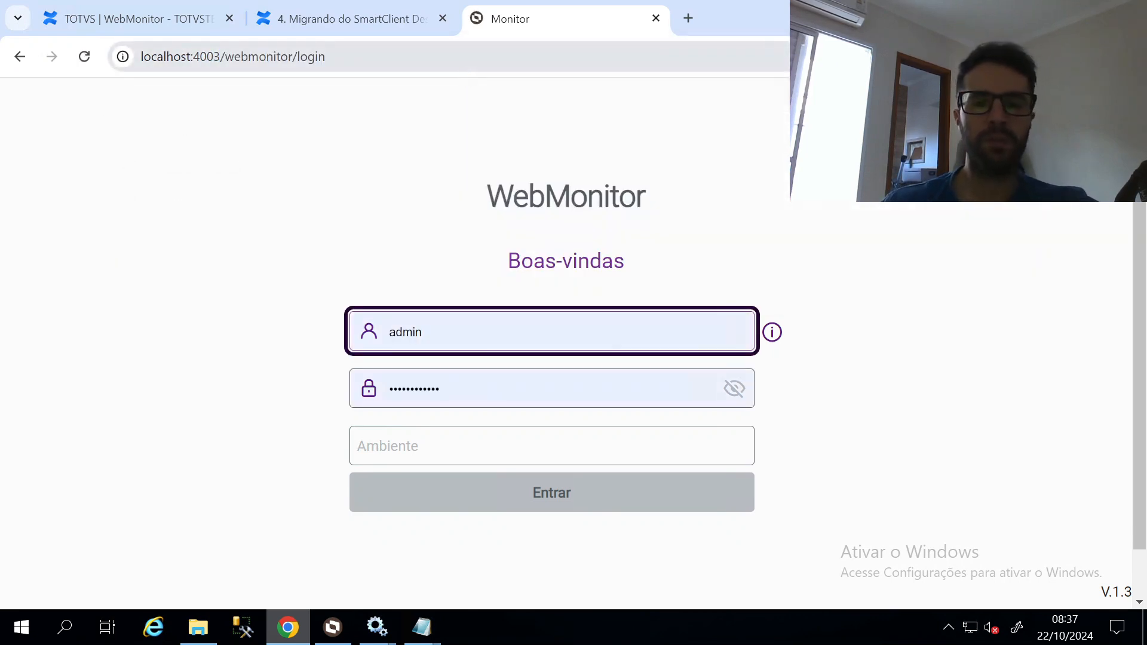
{"action": "key", "text": "alt+Tab"}
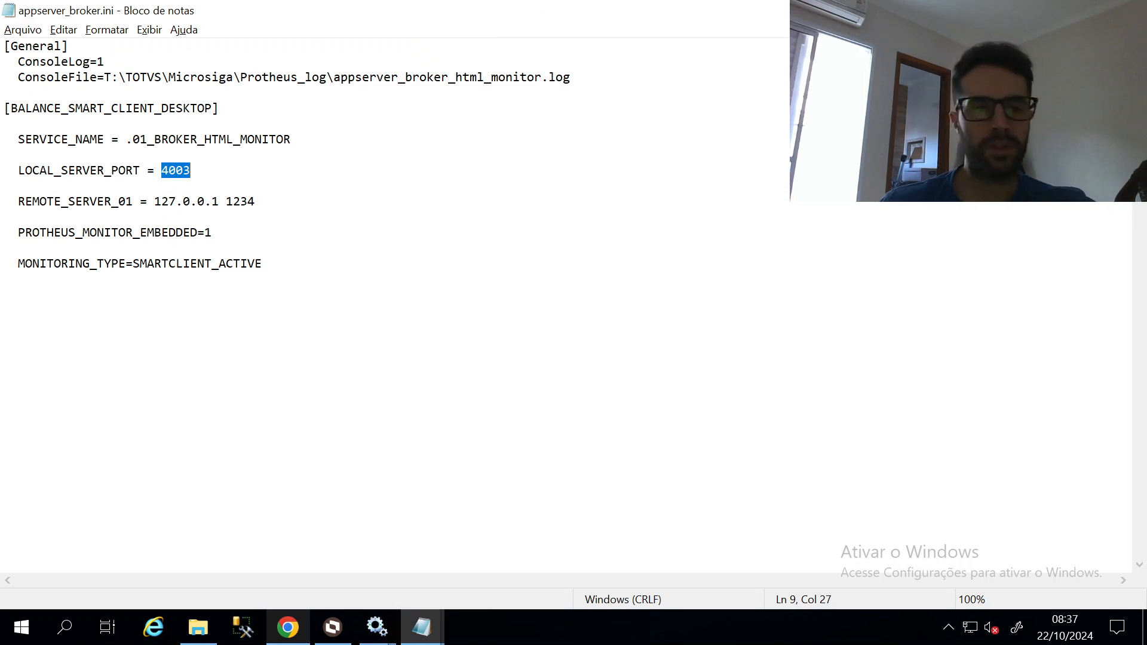
Maximize the Protheus 12 BROKER ini and mark its embedded-monitor lines and 1233 port
{"action": "mouse_move", "coordinate": [429, 634]}
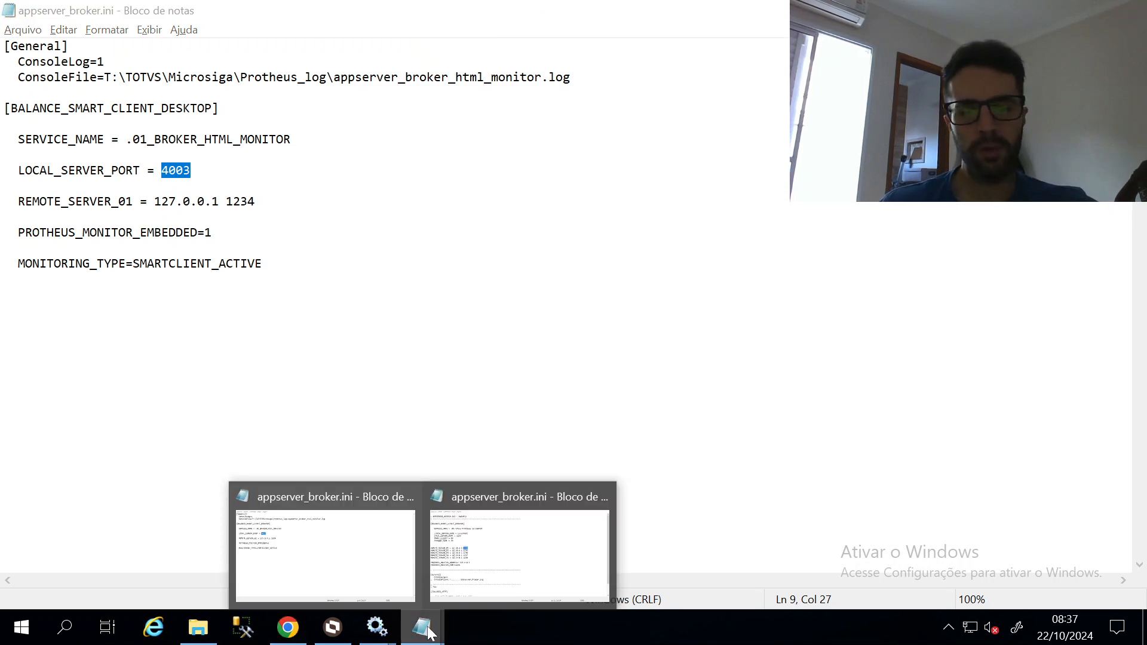
{"action": "left_click", "coordinate": [577, 558]}
{"action": "left_click", "coordinate": [4, 341]}
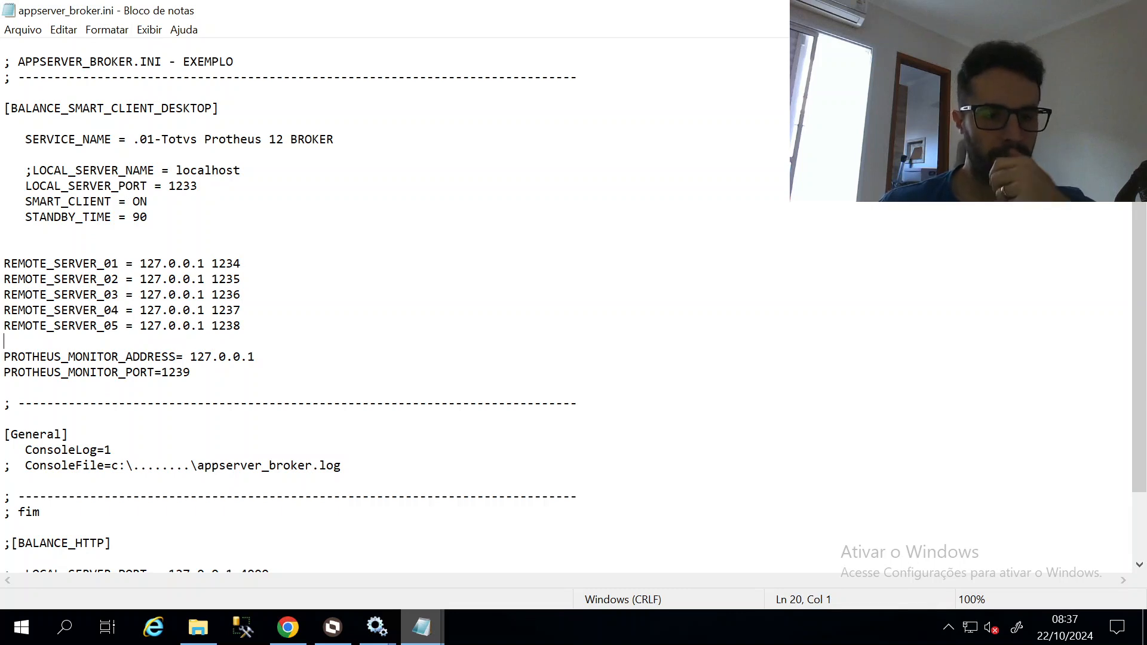
{"action": "key", "text": "alt+F4"}
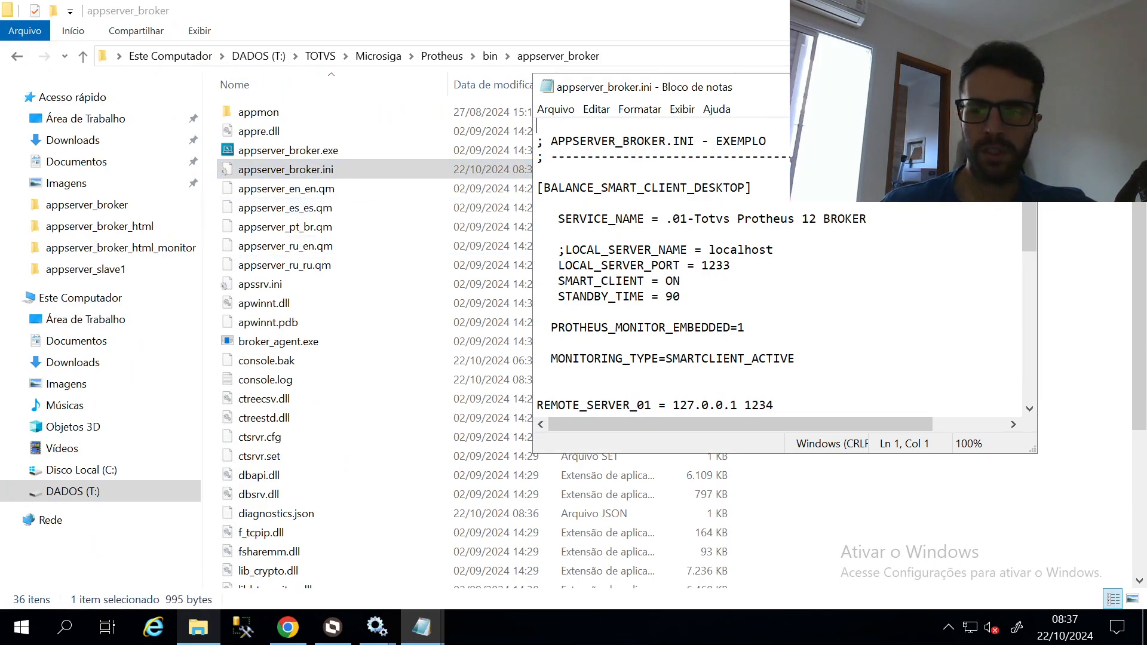
{"action": "key", "text": "super+Up"}
{"action": "left_click", "coordinate": [262, 279]}
{"action": "key", "text": "shift+Up"}
{"action": "key", "text": "shift+Up"}
{"action": "key", "text": "shift+Home"}
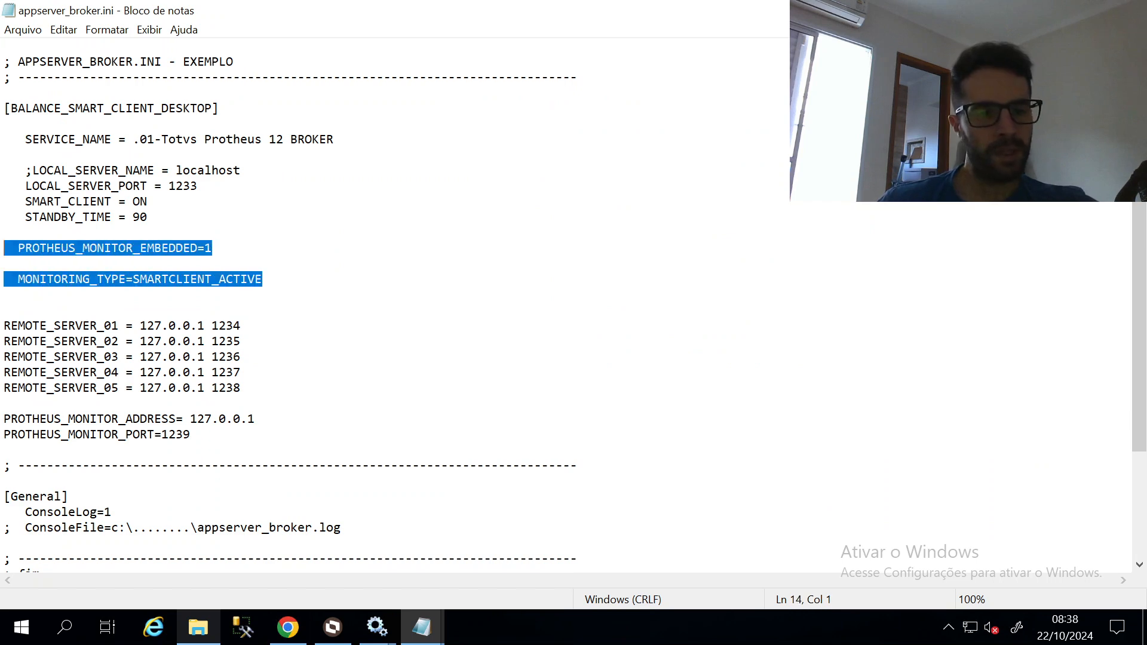
{"action": "left_click", "coordinate": [183, 186]}
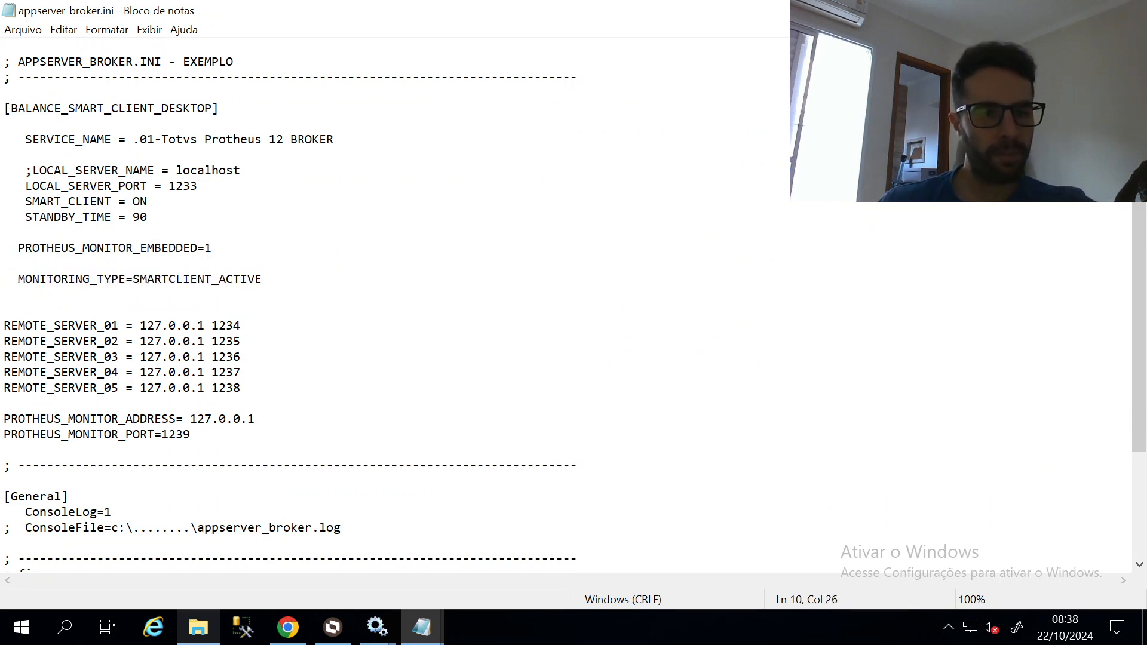
{"action": "double_click", "coordinate": [183, 185]}
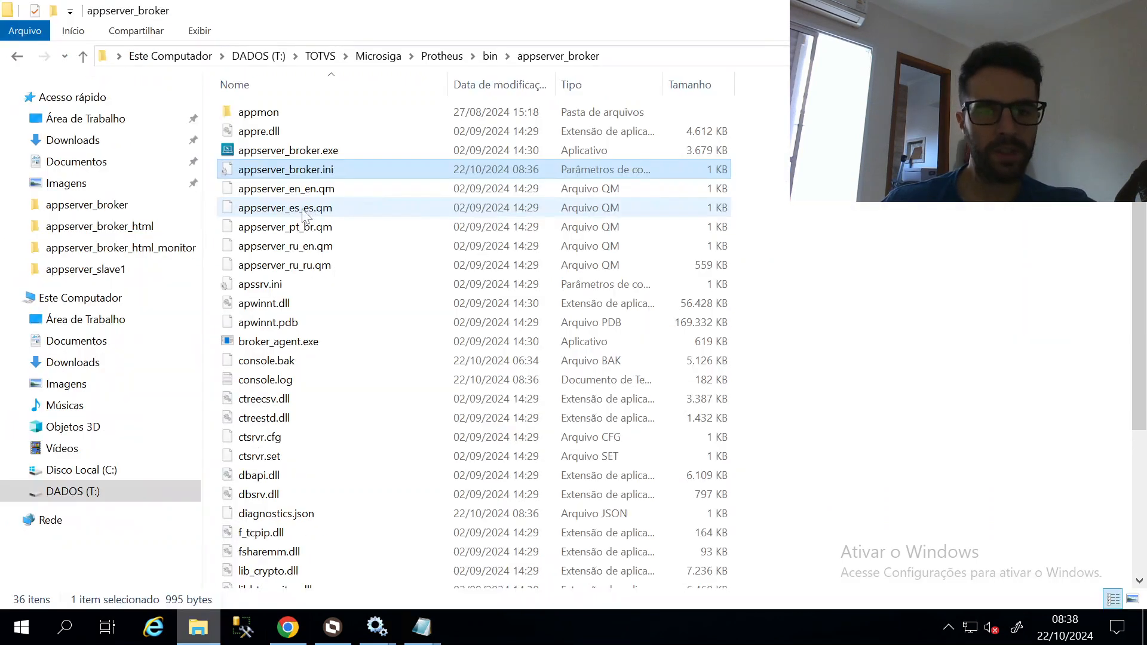
Load the WebMonitor login at localhost:1233/webmonitor/login
{"action": "left_click", "coordinate": [289, 638]}
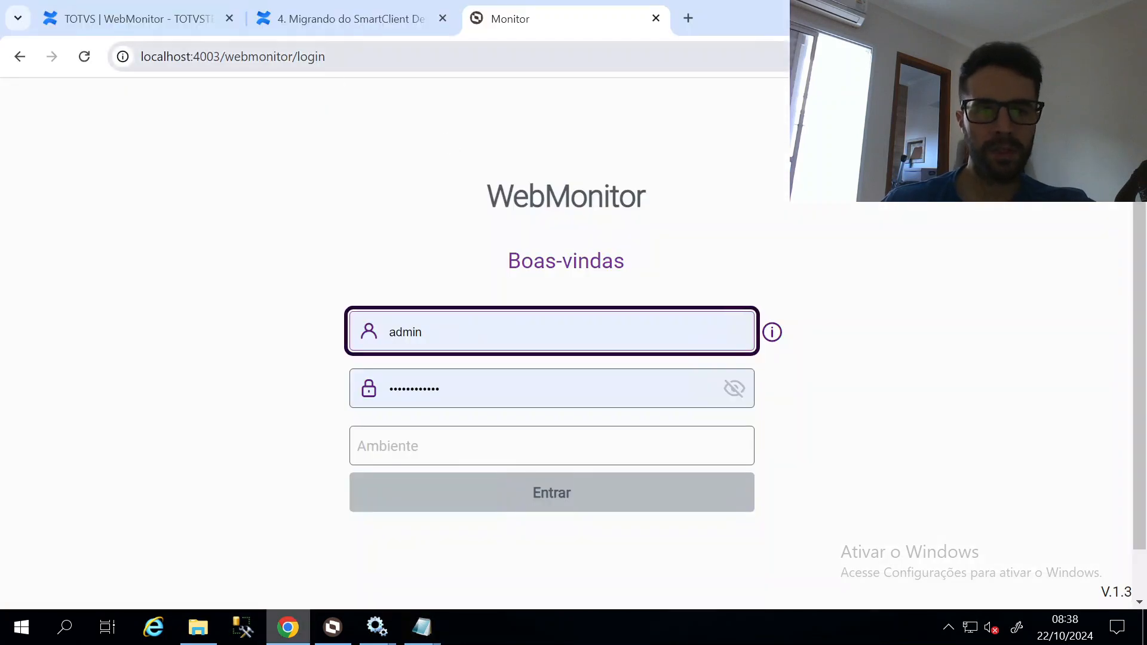
{"action": "left_click", "coordinate": [284, 56]}
{"action": "left_click_drag", "start_coordinate": [193, 56], "coordinate": [326, 56]}
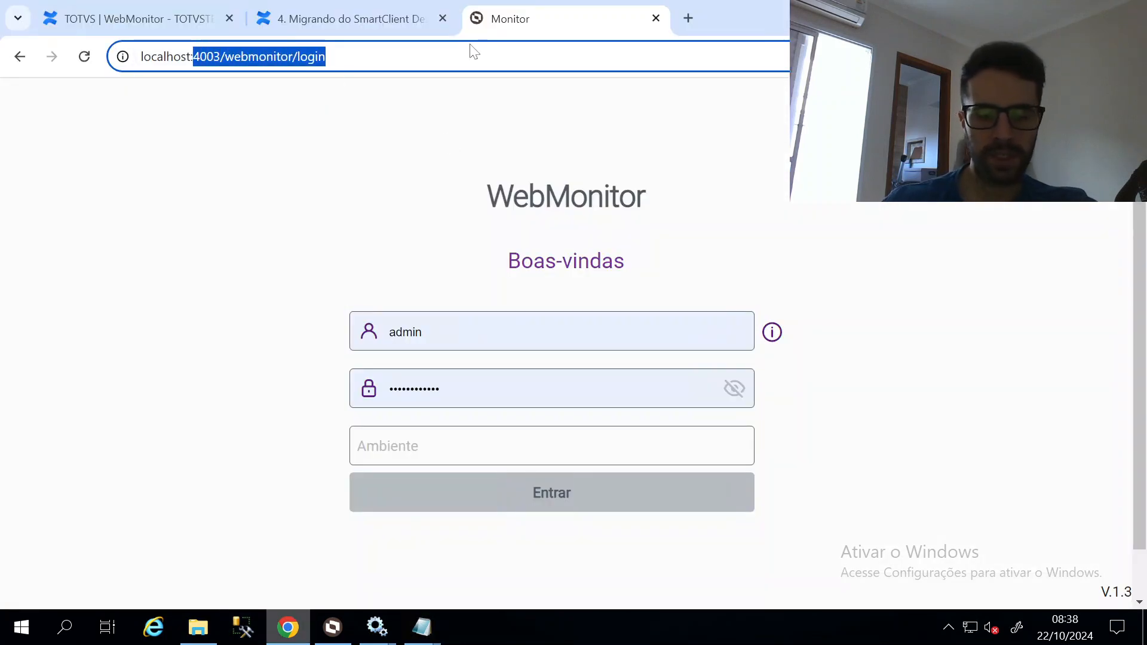
{"action": "type", "text": "1233"}
{"action": "key", "text": "Return"}
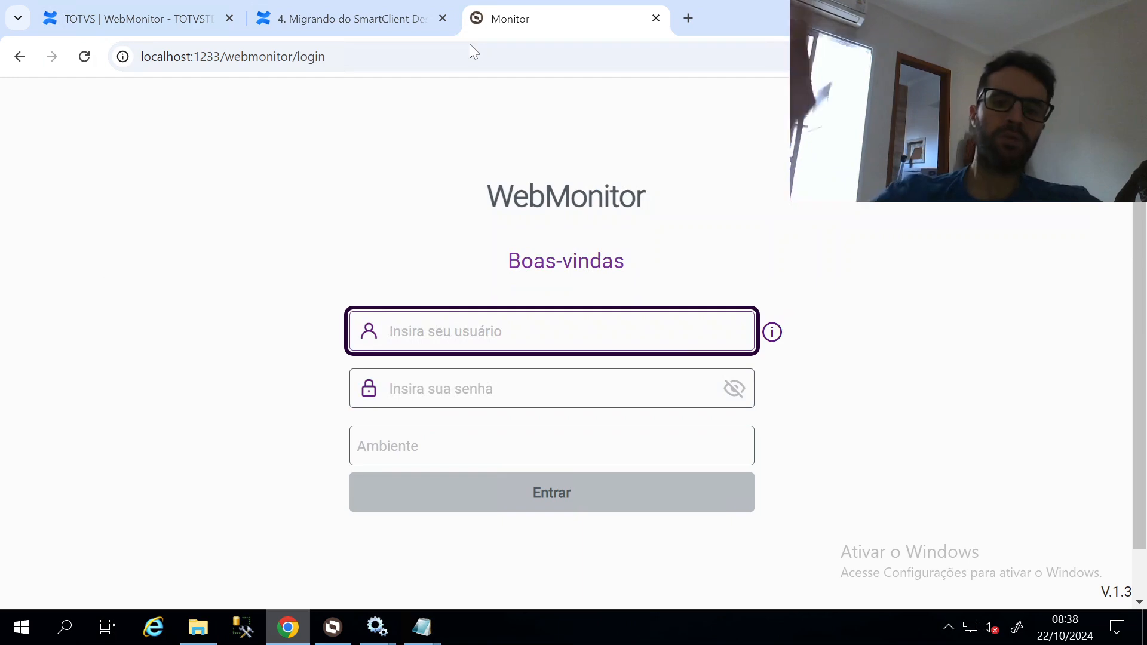
{"action": "key", "text": "alt+Tab"}
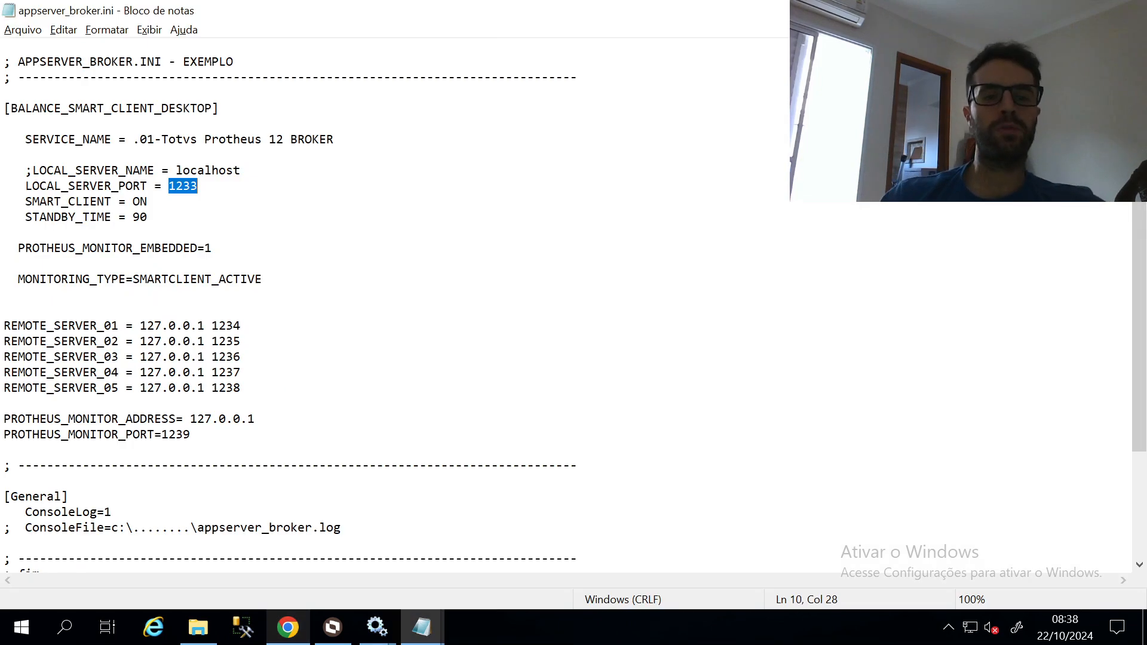
{"action": "key", "text": "Right"}
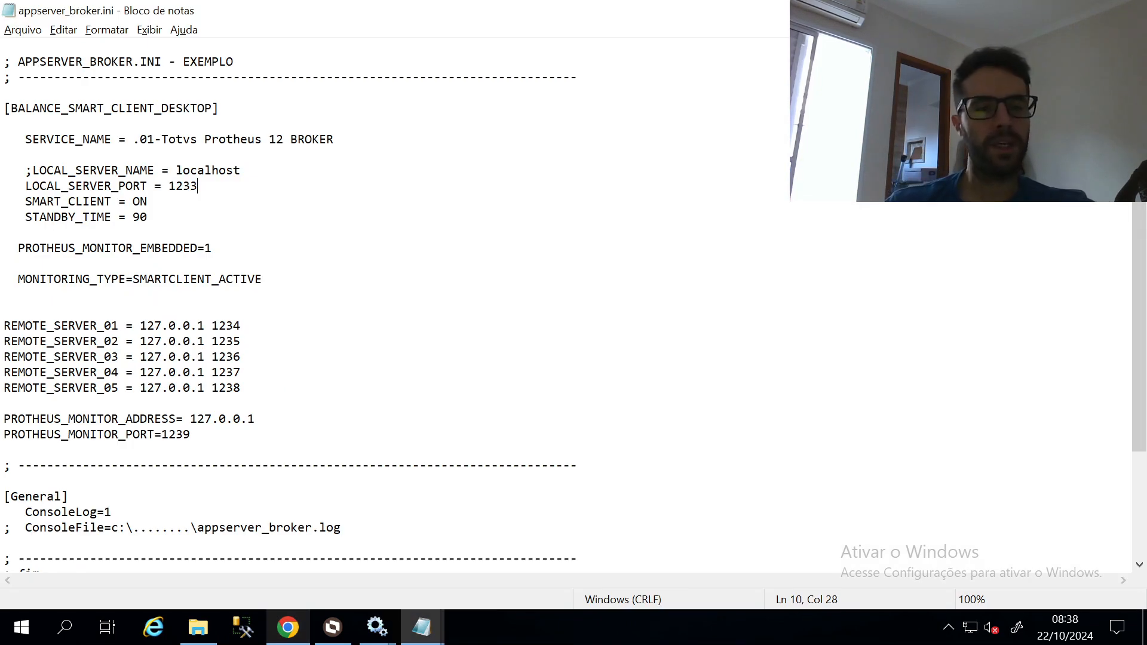
{"action": "left_click", "coordinate": [427, 628]}
{"action": "left_click", "coordinate": [358, 553]}
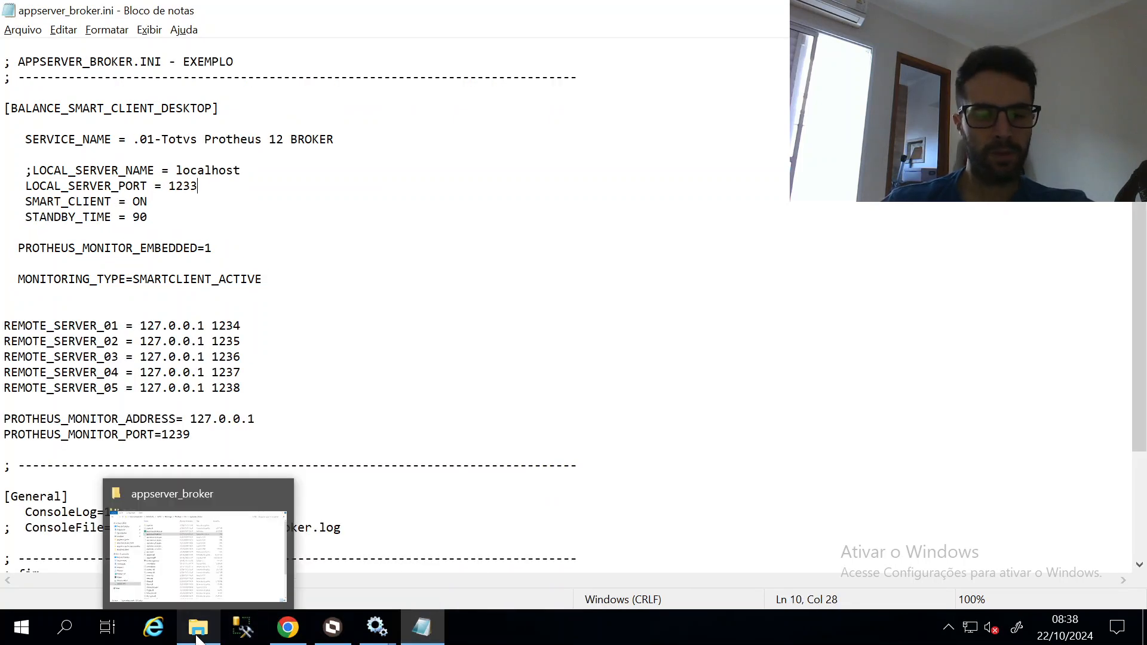
{"action": "left_click", "coordinate": [197, 633]}
Open appserver_broker_html\appserver_broker.ini beside the other broker ini
{"action": "left_click", "coordinate": [490, 55]}
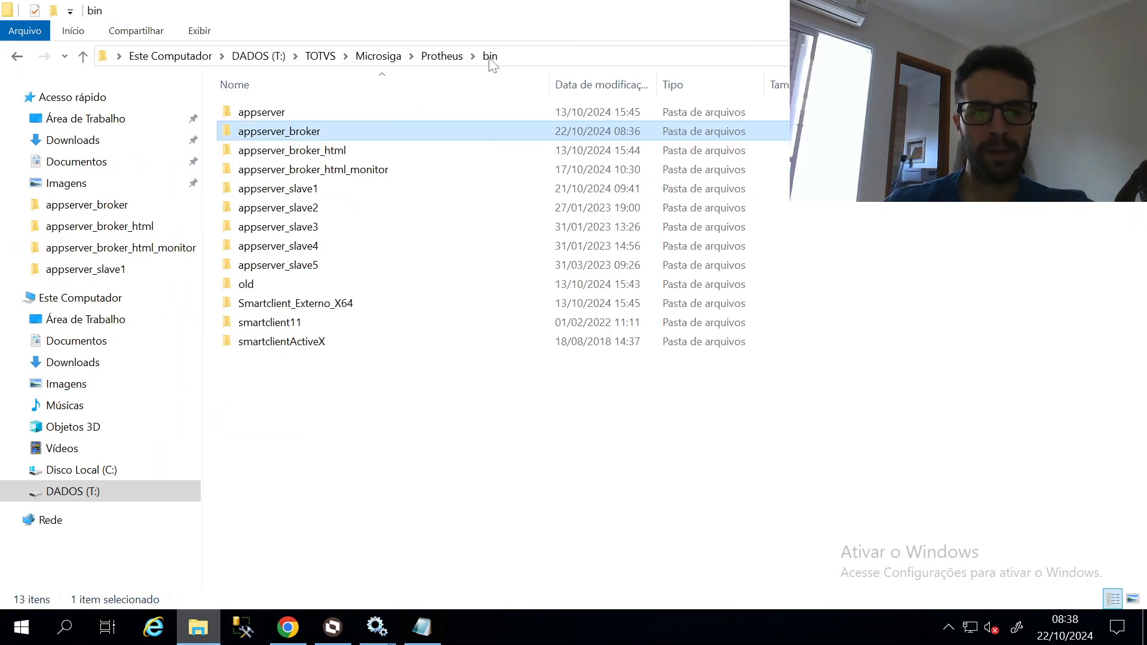
{"action": "double_click", "coordinate": [370, 157]}
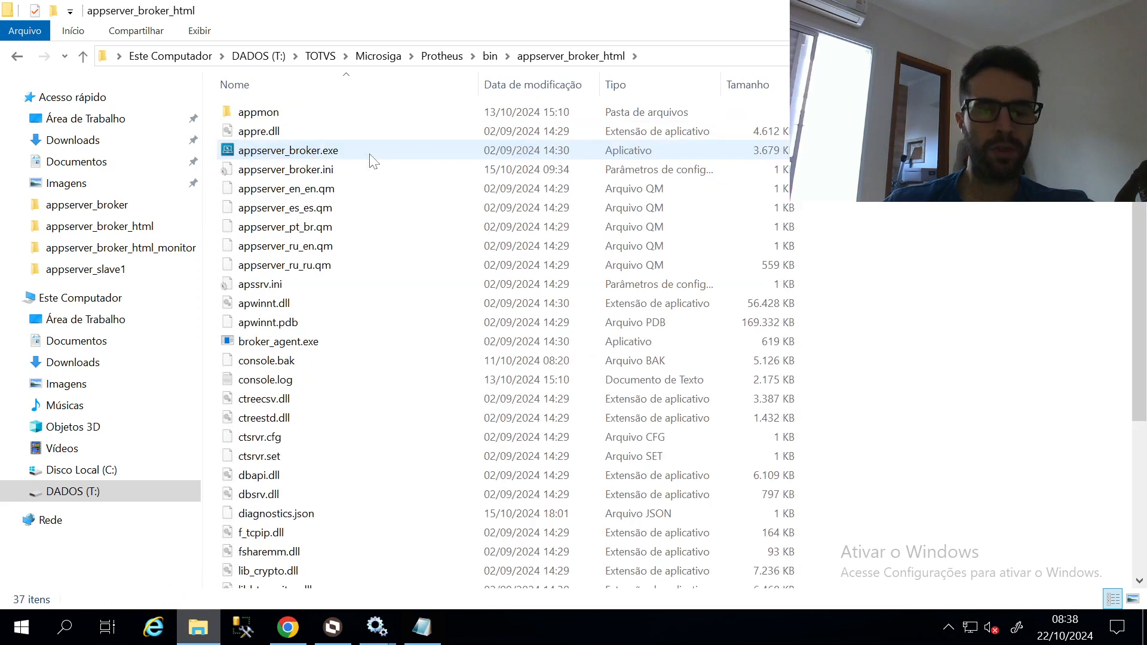
{"action": "double_click", "coordinate": [334, 169]}
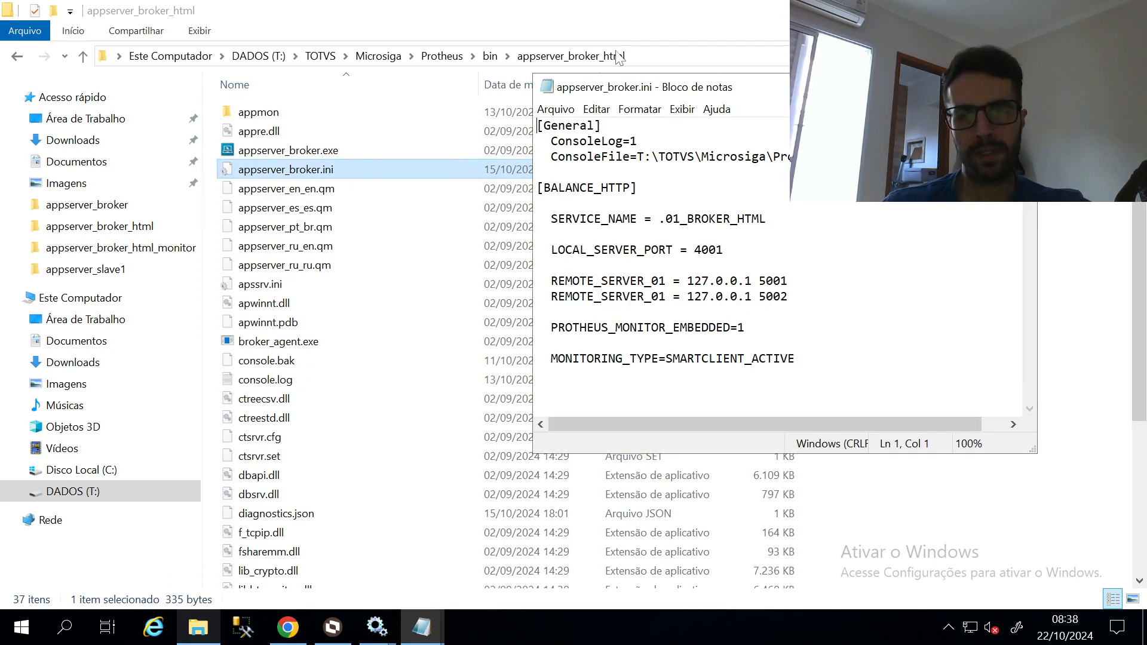
{"action": "left_click_drag", "start_coordinate": [734, 94], "coordinate": [1146, 108]}
{"action": "left_click", "coordinate": [191, 637]}
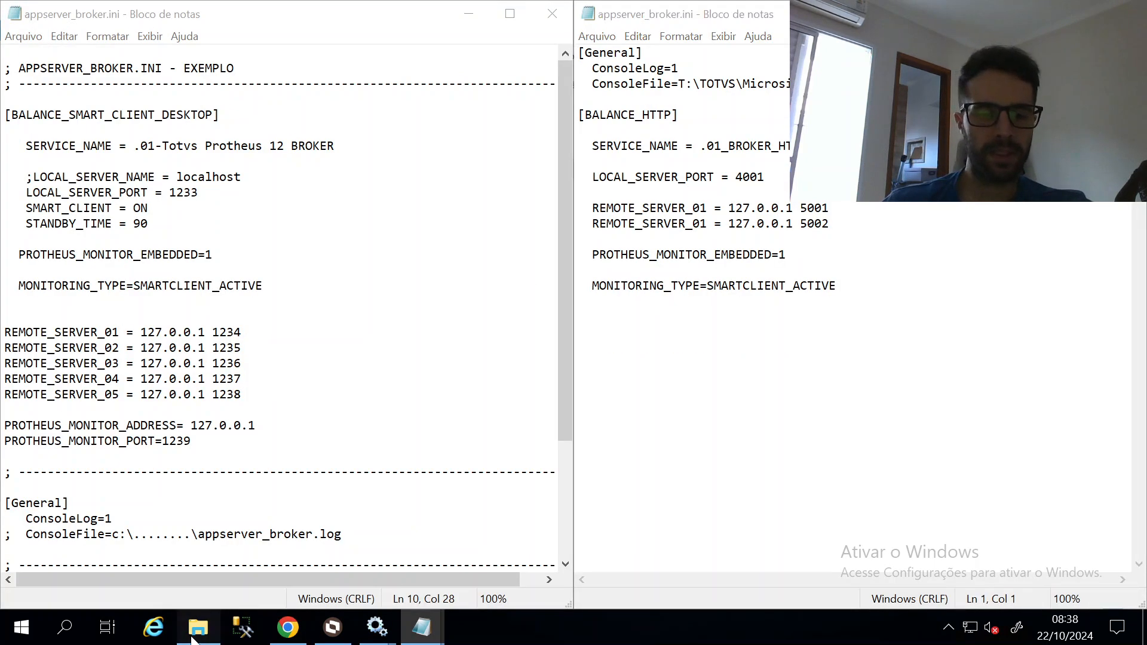
{"action": "left_click", "coordinate": [440, 624]}
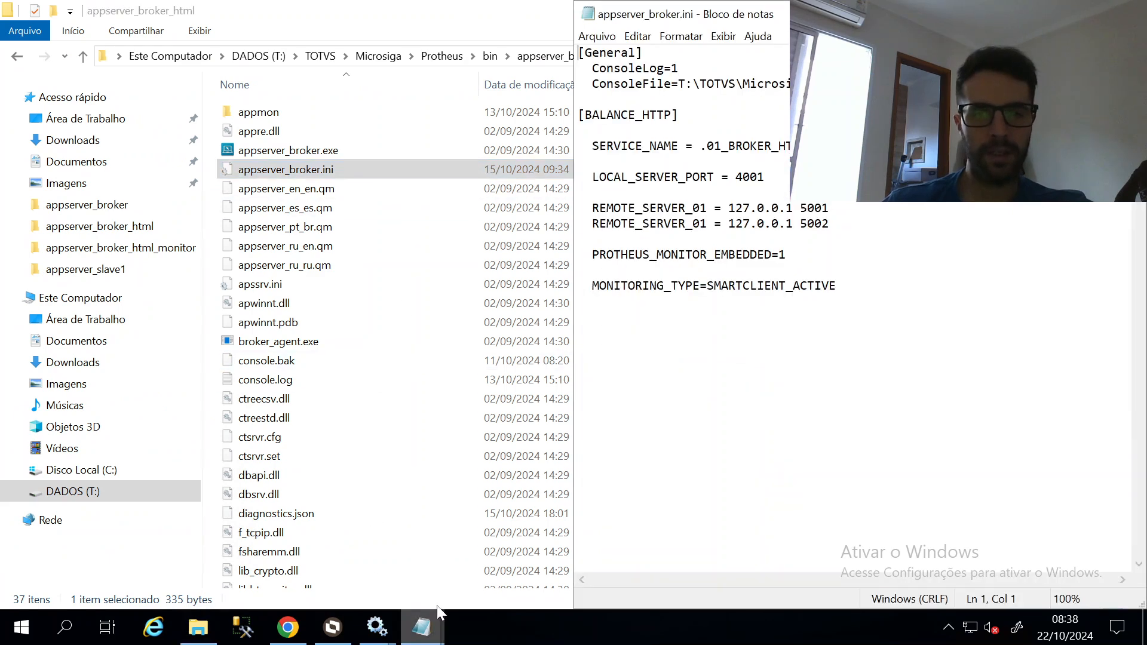
Delete the PROTHEUS_MONITOR_EMBEDDED and MONITORING_TYPE lines from [BALANCE_HTTP] and save
{"action": "left_click_drag", "start_coordinate": [679, 115], "coordinate": [563, 118]}
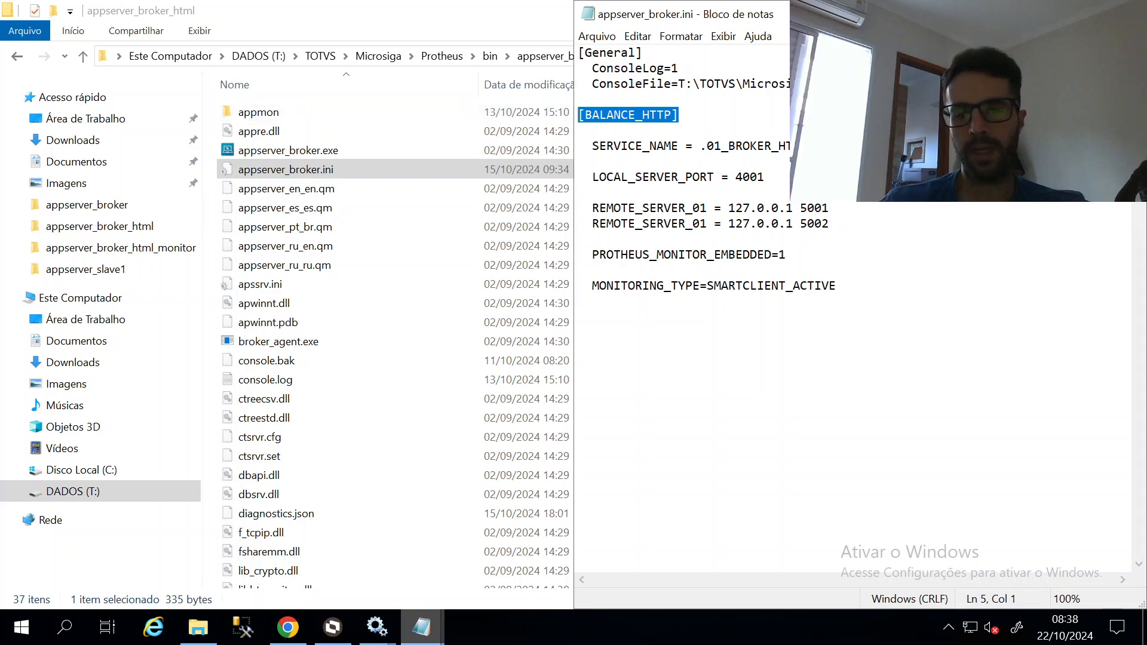
{"action": "left_click_drag", "start_coordinate": [837, 286], "coordinate": [578, 251]}
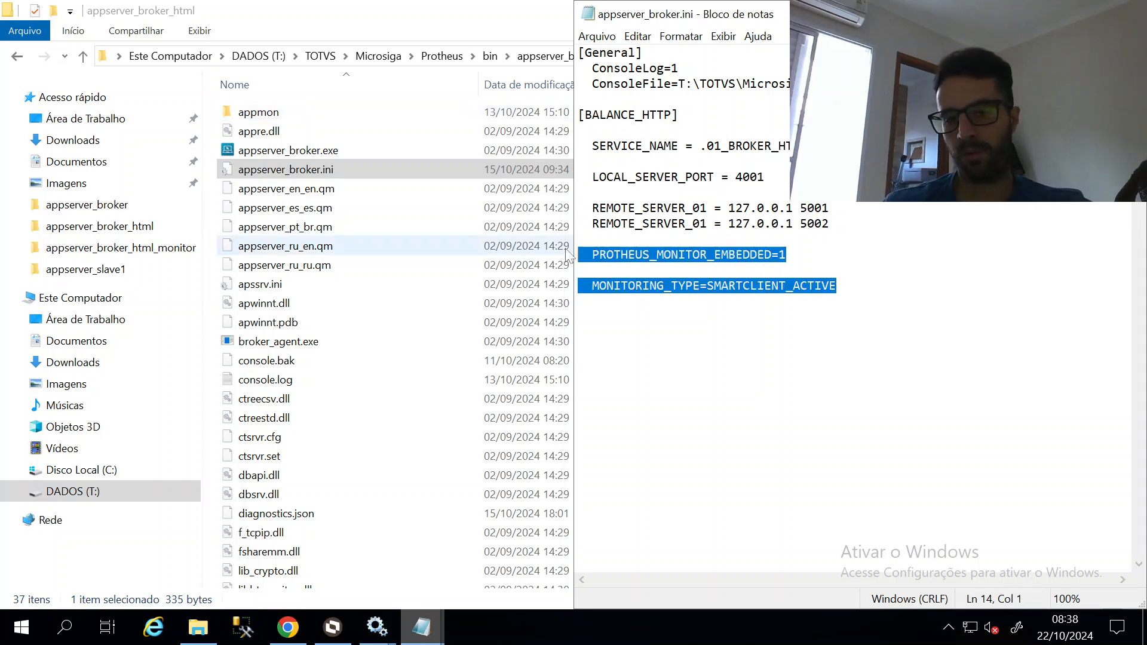
{"action": "key", "text": "Delete"}
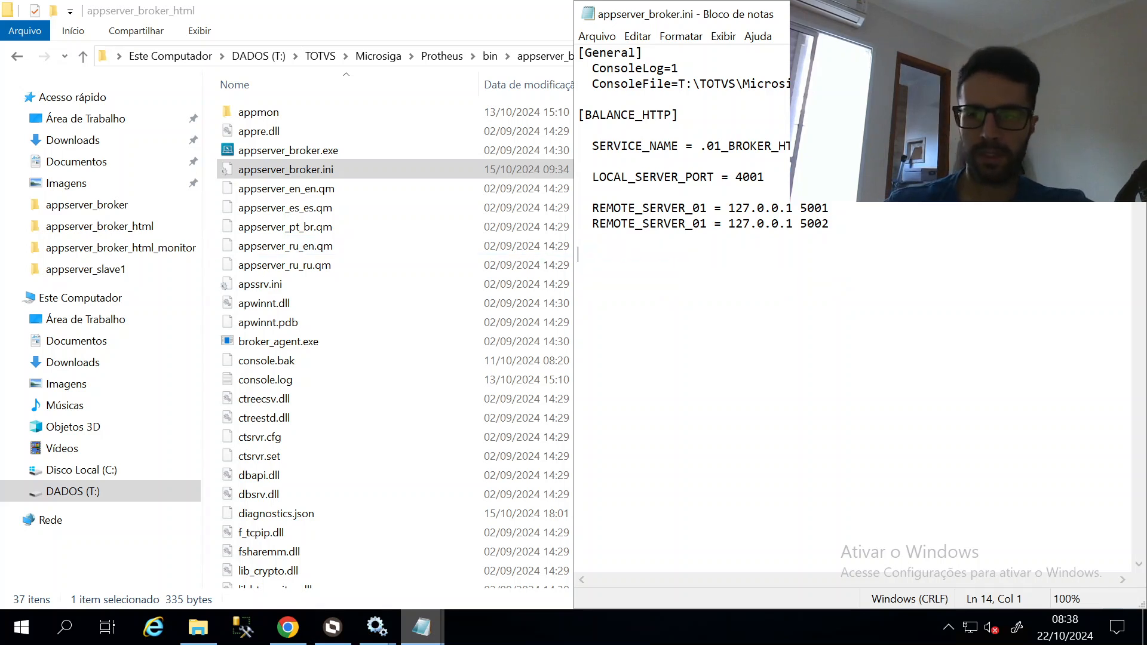
{"action": "left_click", "coordinate": [597, 36]}
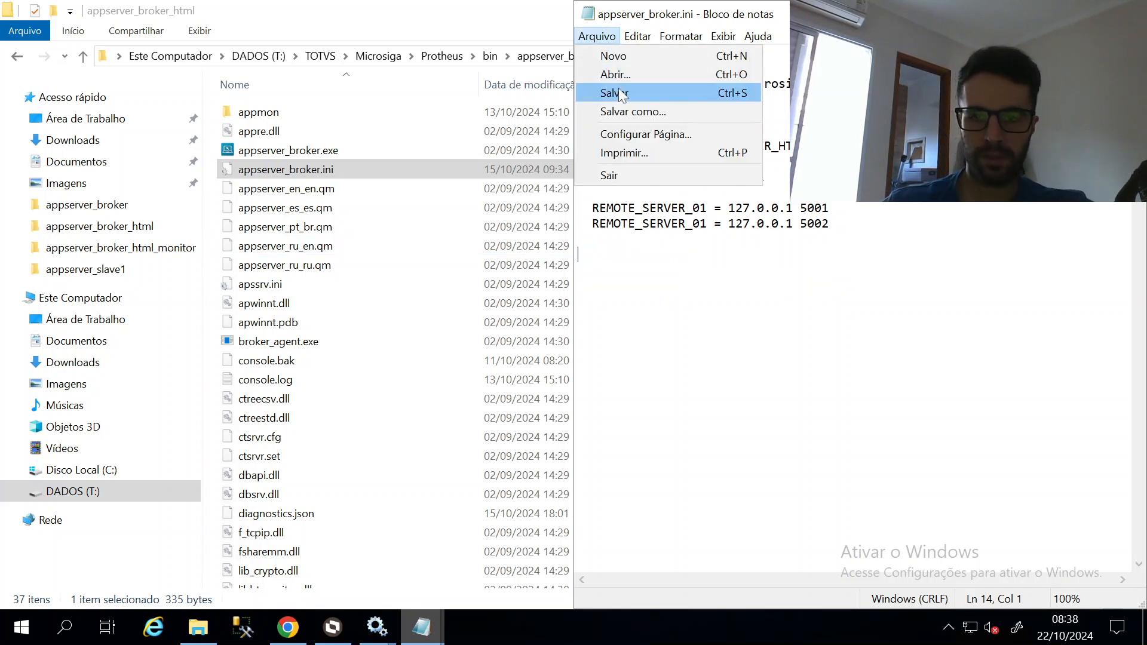
{"action": "left_click", "coordinate": [621, 93]}
{"action": "left_click", "coordinate": [432, 636]}
{"action": "mouse_move", "coordinate": [377, 627]}
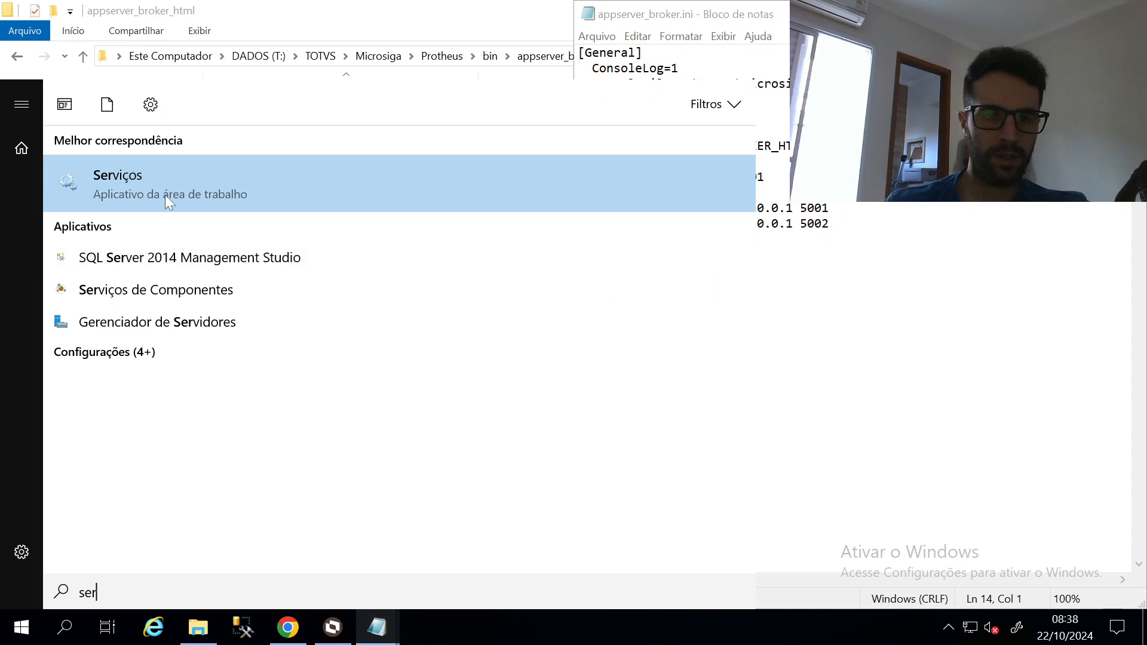
Stop and restart the .01_BROKER_HTML service in Services
{"action": "left_click", "coordinate": [165, 195]}
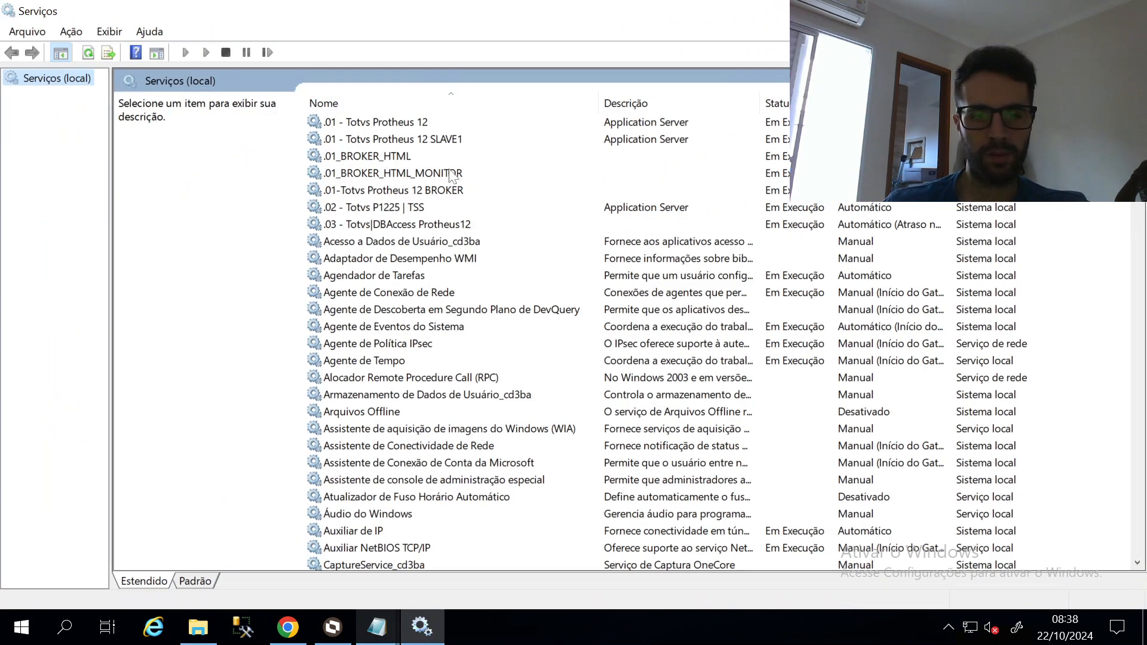
{"action": "left_click", "coordinate": [426, 156]}
{"action": "left_click", "coordinate": [224, 53]}
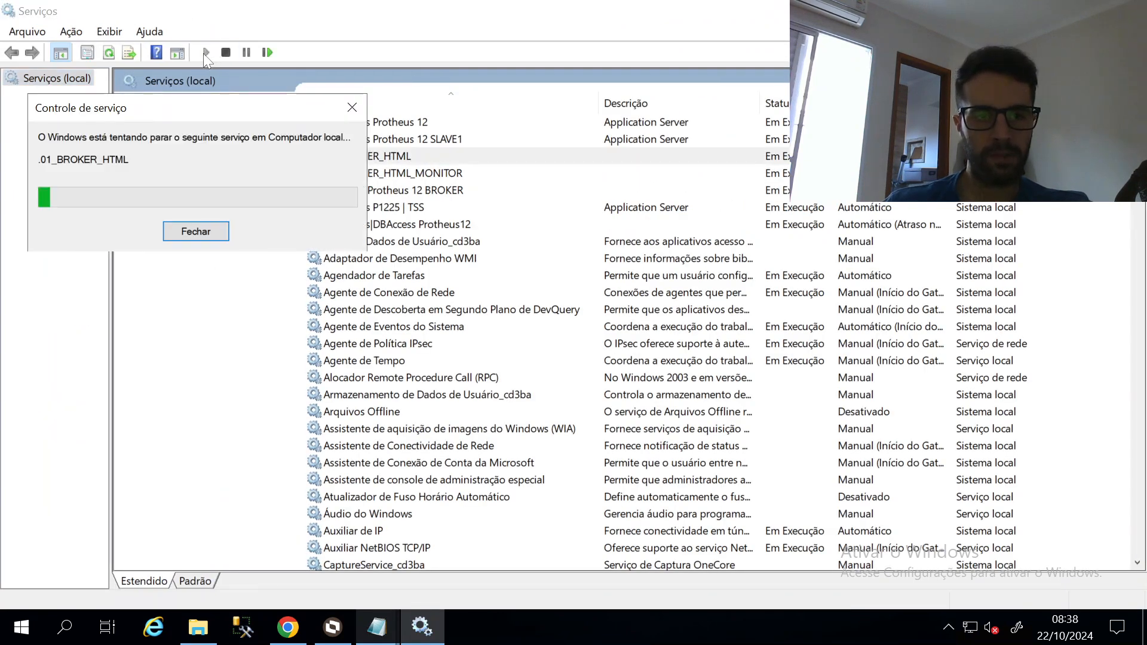
{"action": "left_click", "coordinate": [205, 53]}
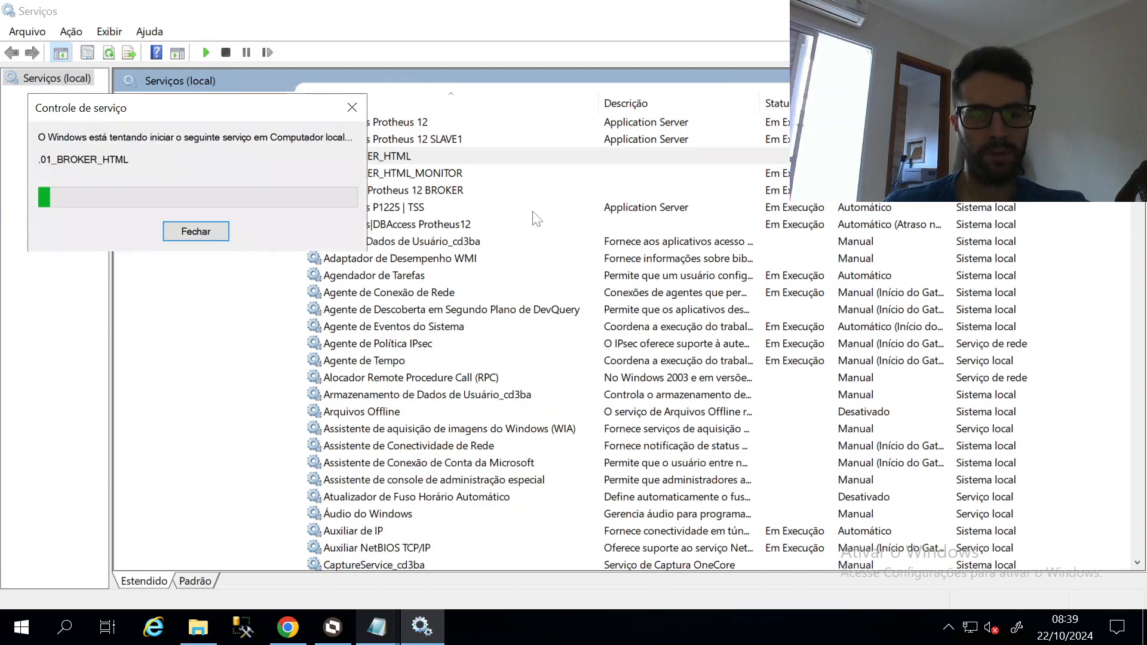
Load the WebMonitor login at localhost:4003/webmonitor/login, then bring both broker ini files forward
{"action": "left_click", "coordinate": [287, 627]}
{"action": "left_click", "coordinate": [396, 48]}
{"action": "key", "text": "Return"}
{"action": "left_click", "coordinate": [205, 59]}
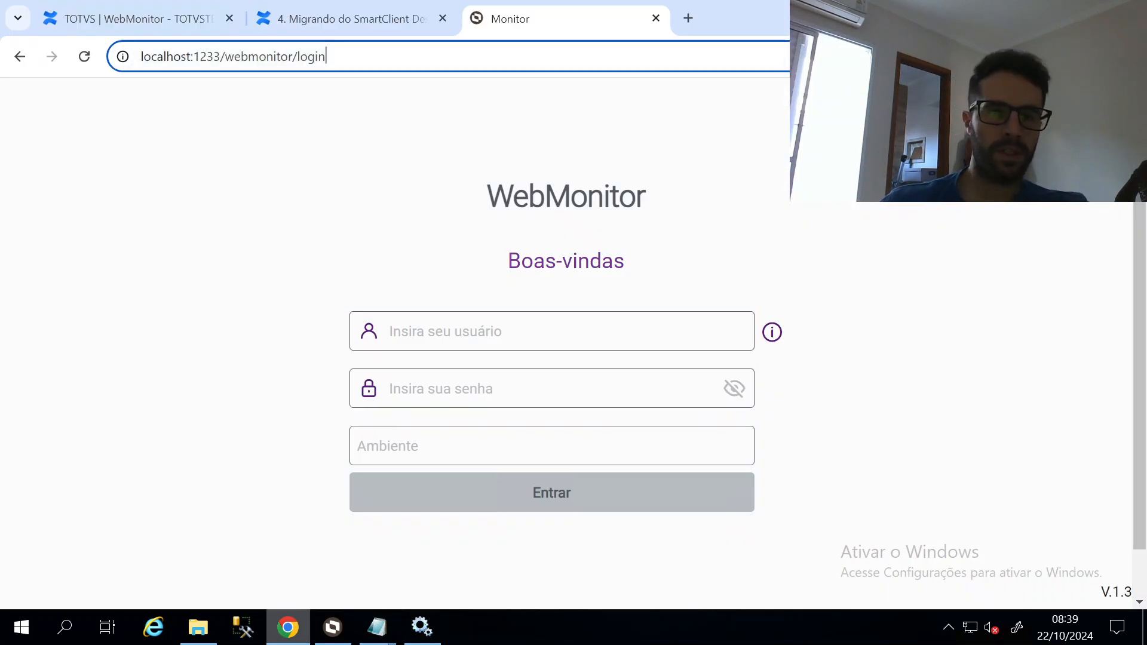
{"action": "left_click", "coordinate": [192, 57]}
{"action": "key", "text": "Right"}
{"action": "key", "text": "shift+End"}
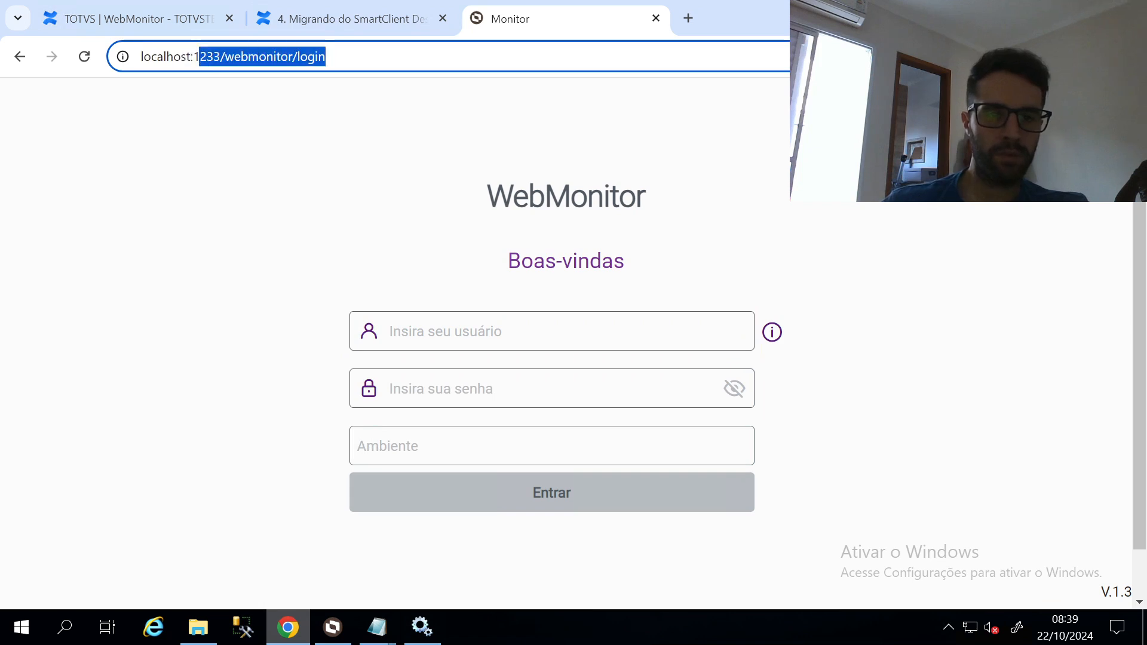
{"action": "key", "text": "BackSpace"}
{"action": "key", "text": "BackSpace"}
{"action": "type", "text": "4"}
{"action": "key", "text": "Return"}
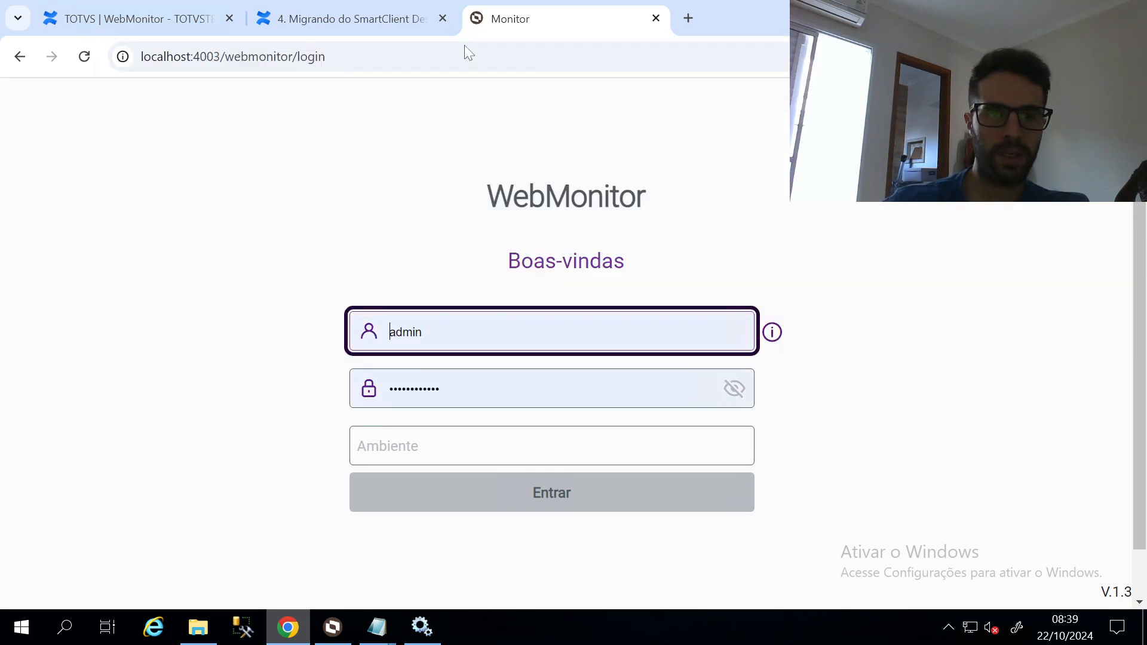
{"action": "left_click", "coordinate": [376, 627]}
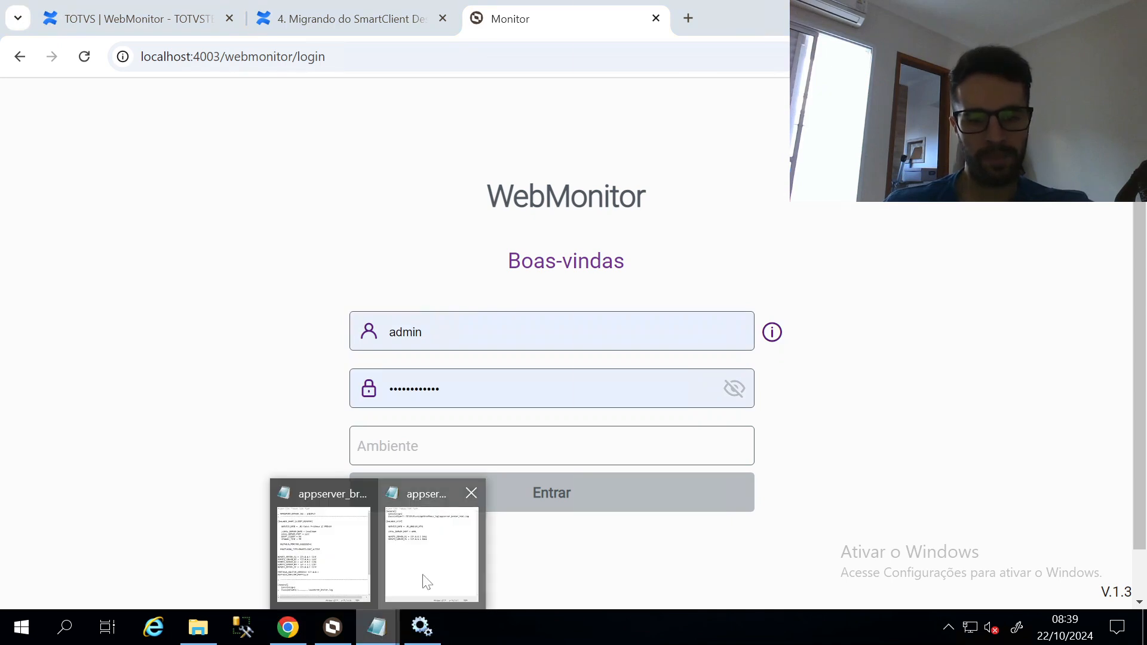
{"action": "left_click", "coordinate": [450, 560]}
{"action": "left_click", "coordinate": [323, 553]}
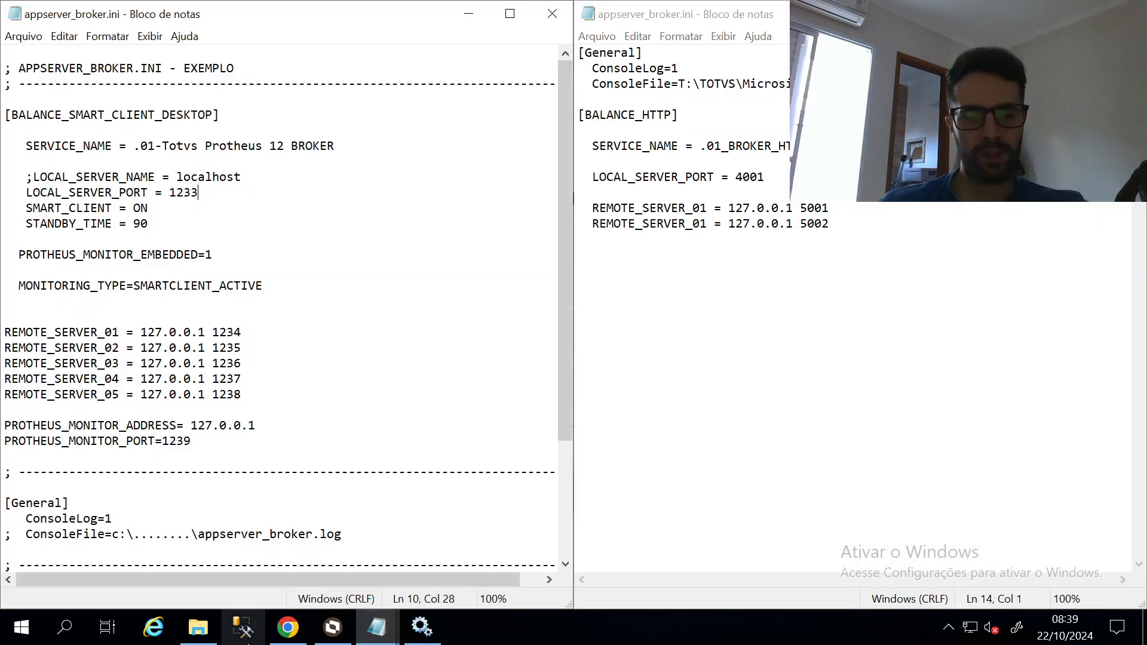
Review the [BALANCE_HTTP] lines: SERVICE_NAME, LOCAL_SERVER_PORT 4001 and both REMOTE_SERVER entries
{"action": "mouse_move", "coordinate": [202, 636]}
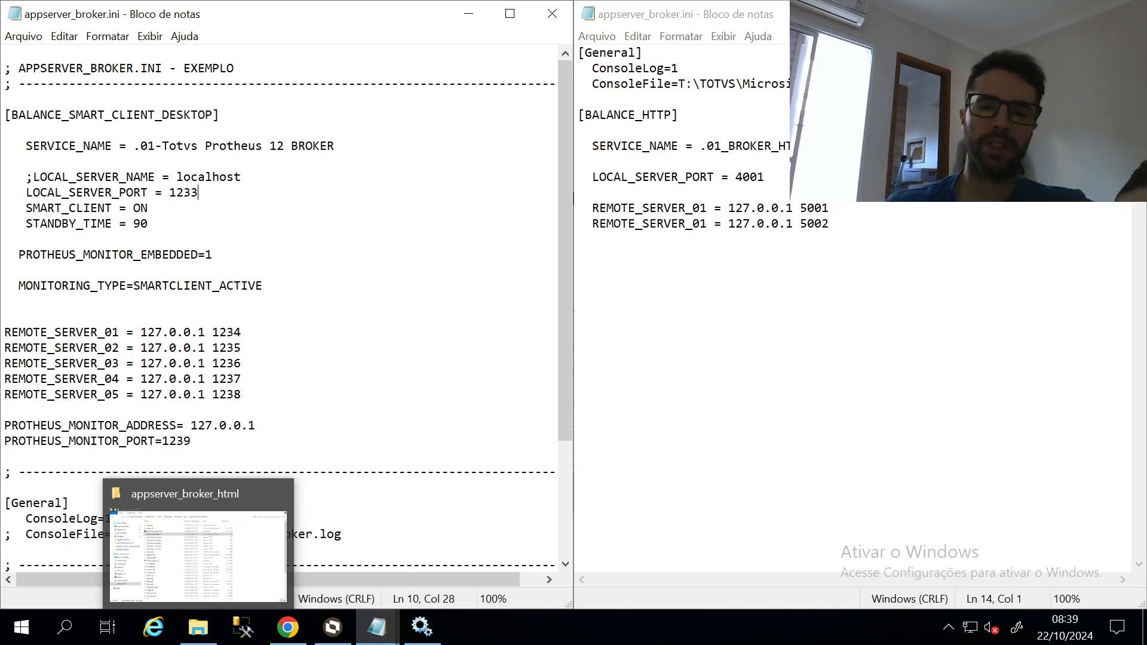
{"action": "left_click", "coordinate": [842, 240]}
{"action": "left_click", "coordinate": [837, 209]}
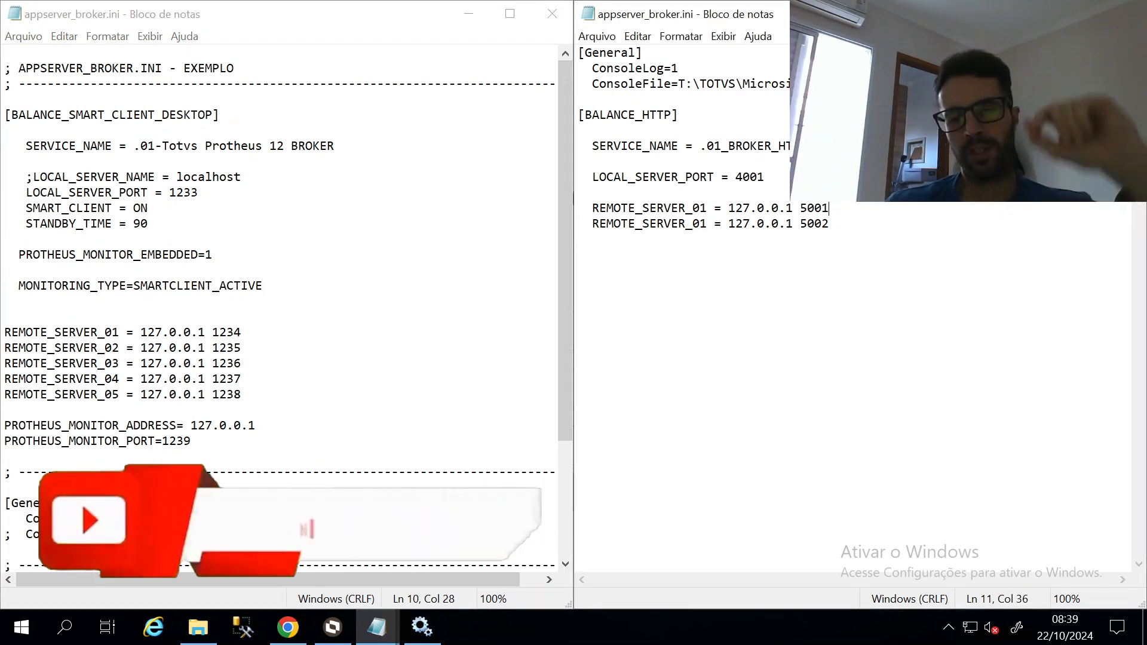
{"action": "left_click", "coordinate": [831, 224]}
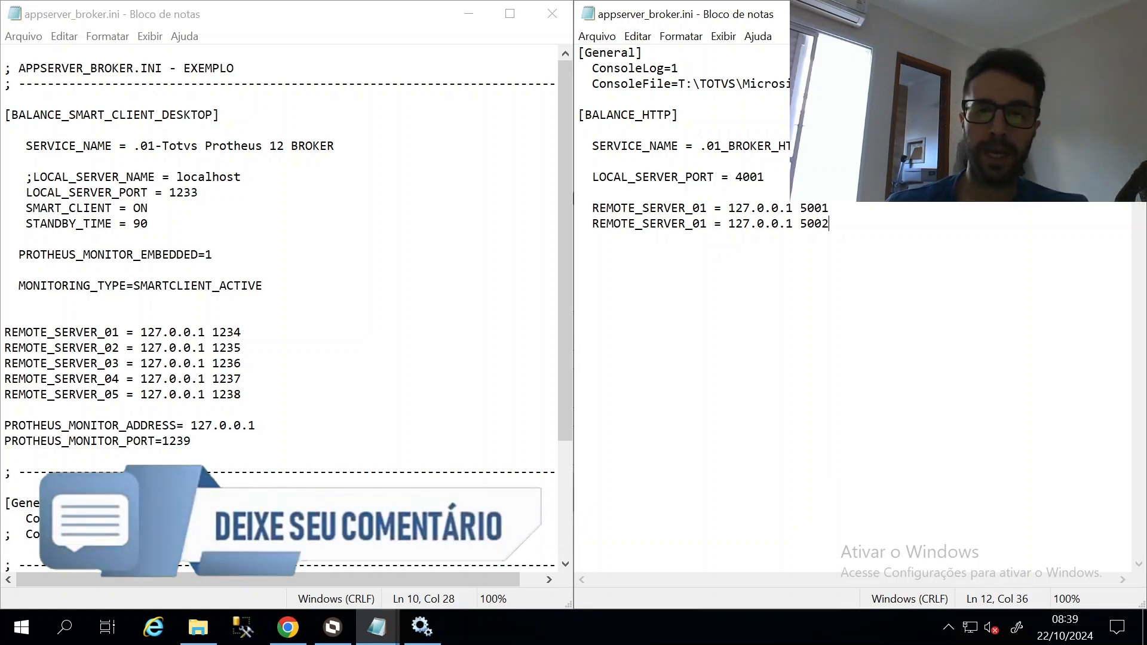
{"action": "double_click", "coordinate": [628, 115]}
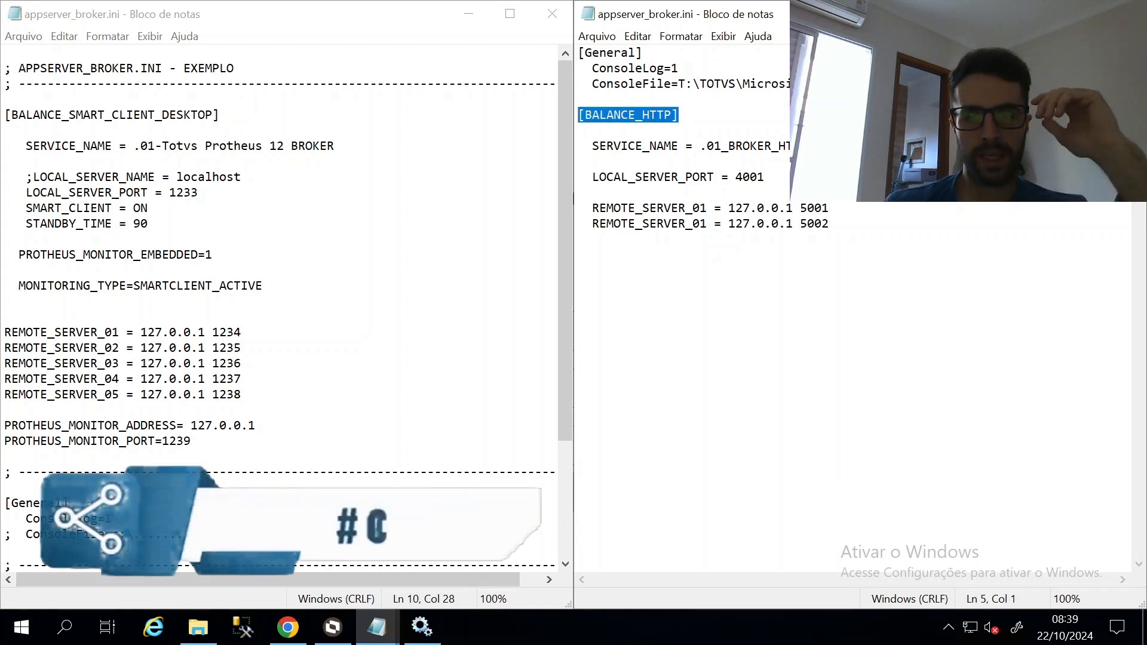
{"action": "left_click_drag", "start_coordinate": [592, 146], "coordinate": [808, 146]}
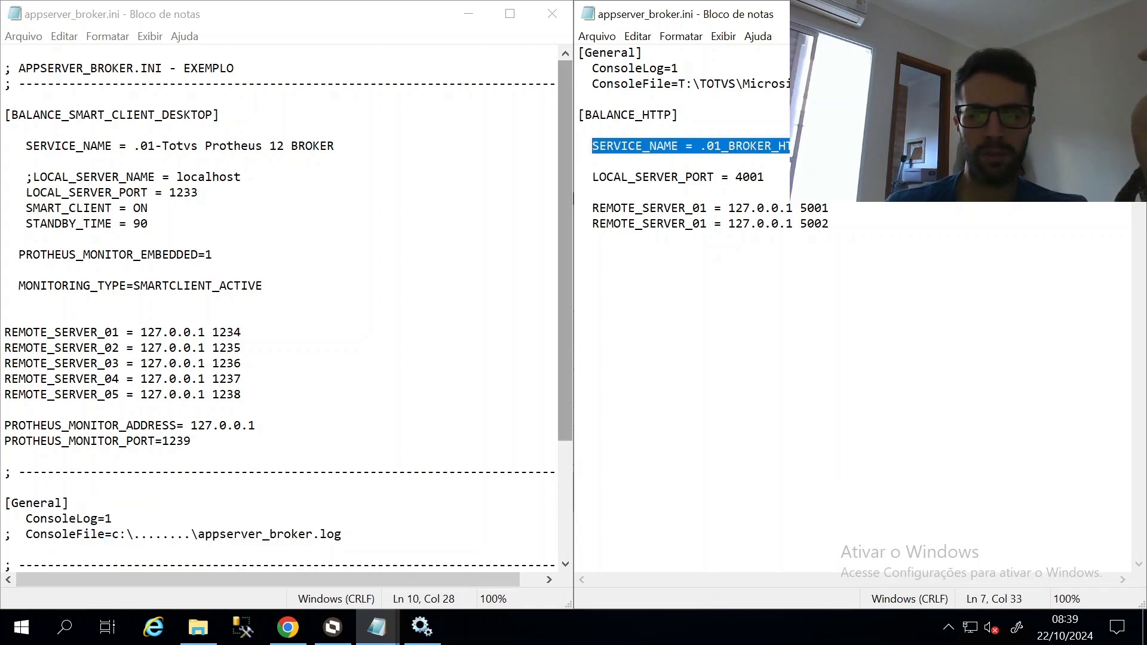
{"action": "left_click_drag", "start_coordinate": [766, 177], "coordinate": [579, 177]}
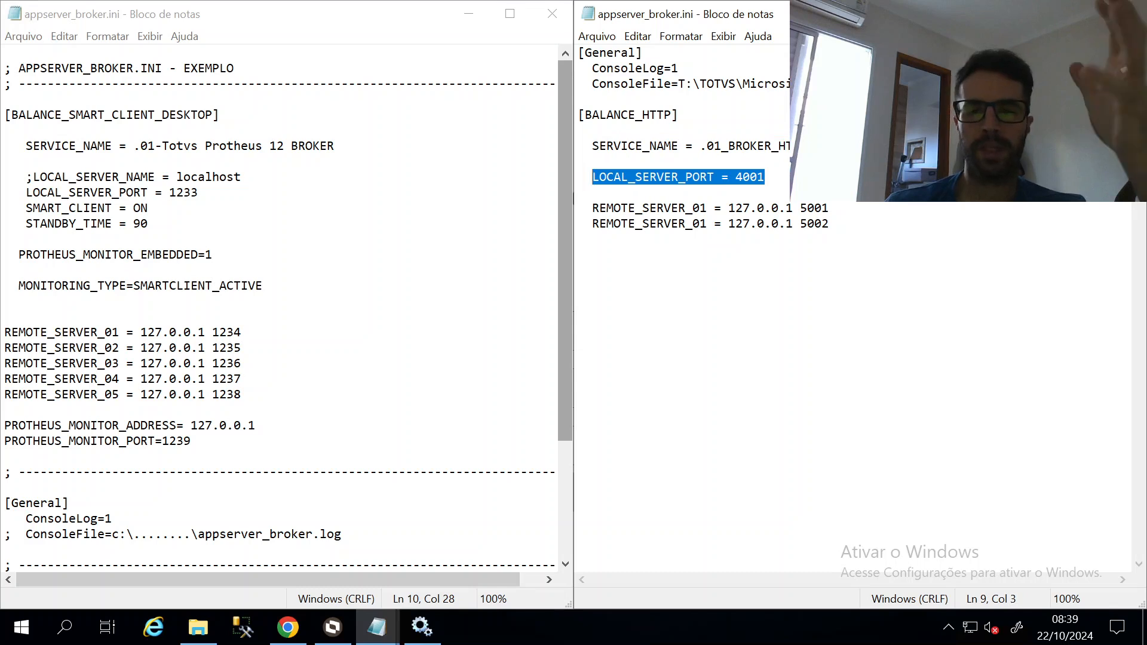
{"action": "left_click_drag", "start_coordinate": [830, 224], "coordinate": [578, 208]}
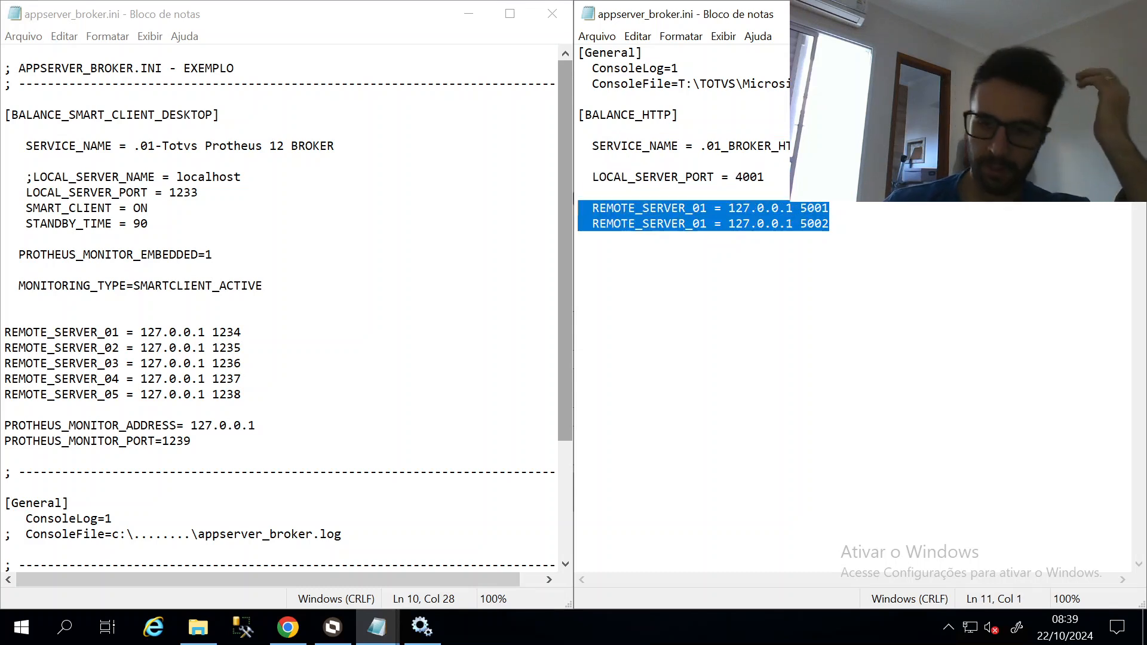
{"action": "double_click", "coordinate": [750, 177]}
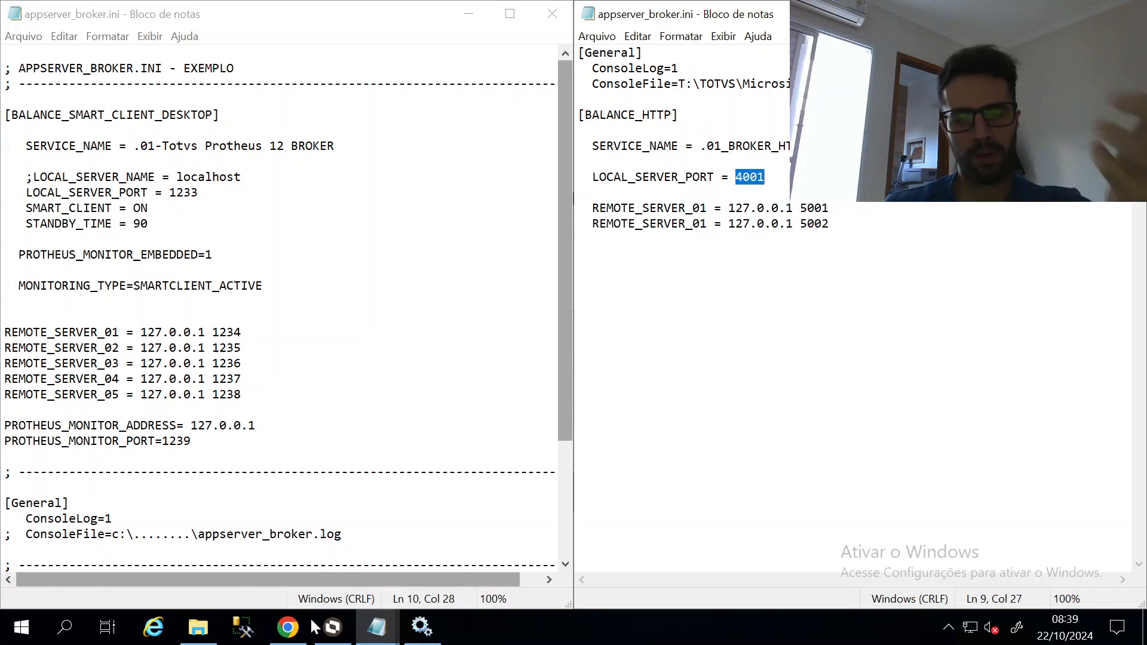
{"action": "left_click", "coordinate": [288, 627]}
{"action": "key", "text": "alt+Tab"}
{"action": "key", "text": "alt+Tab"}
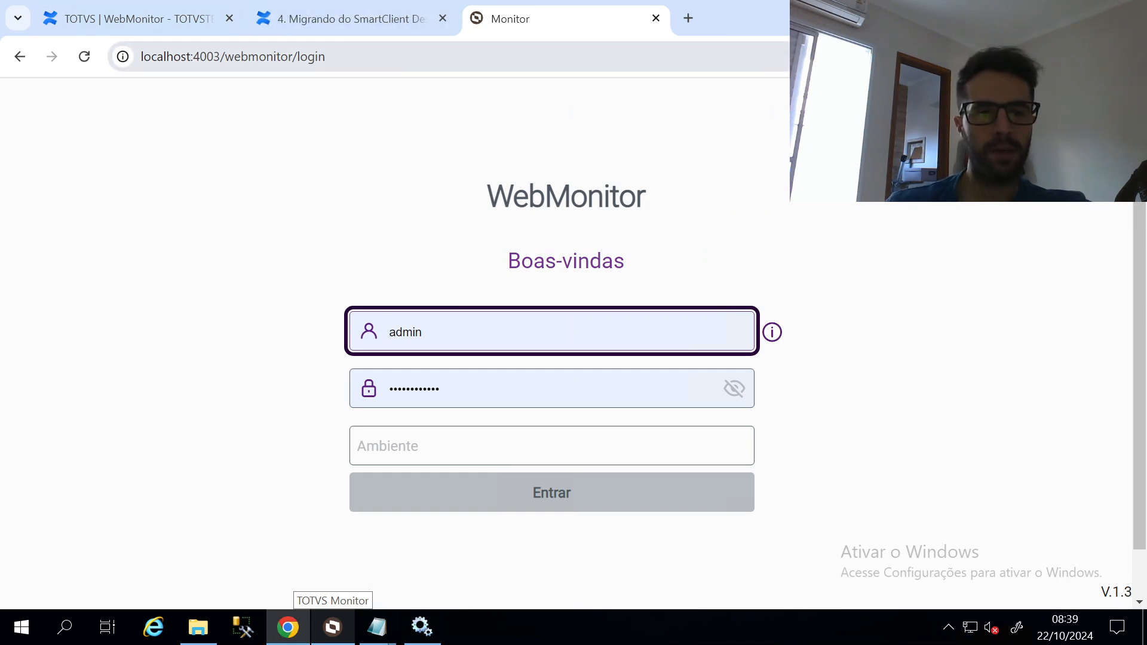
Reload the localhost page on HTTP broker port 4001, then on port 5001
{"action": "left_click", "coordinate": [211, 56]}
{"action": "left_click", "coordinate": [220, 56]}
{"action": "key", "text": "Left"}
{"action": "key", "text": "ctrl+shift+Right"}
{"action": "key", "text": "shift+End"}
{"action": "type", "text": "1"}
{"action": "key", "text": "Return"}
{"action": "left_click", "coordinate": [214, 55]}
{"action": "left_click", "coordinate": [214, 55]}
{"action": "key", "text": "Delete"}
{"action": "type", "text": "5"}
{"action": "key", "text": "Return"}
Check the 4001 port value in the HTTP broker ini, then return to the browser tabs
{"action": "key", "text": "alt+Tab"}
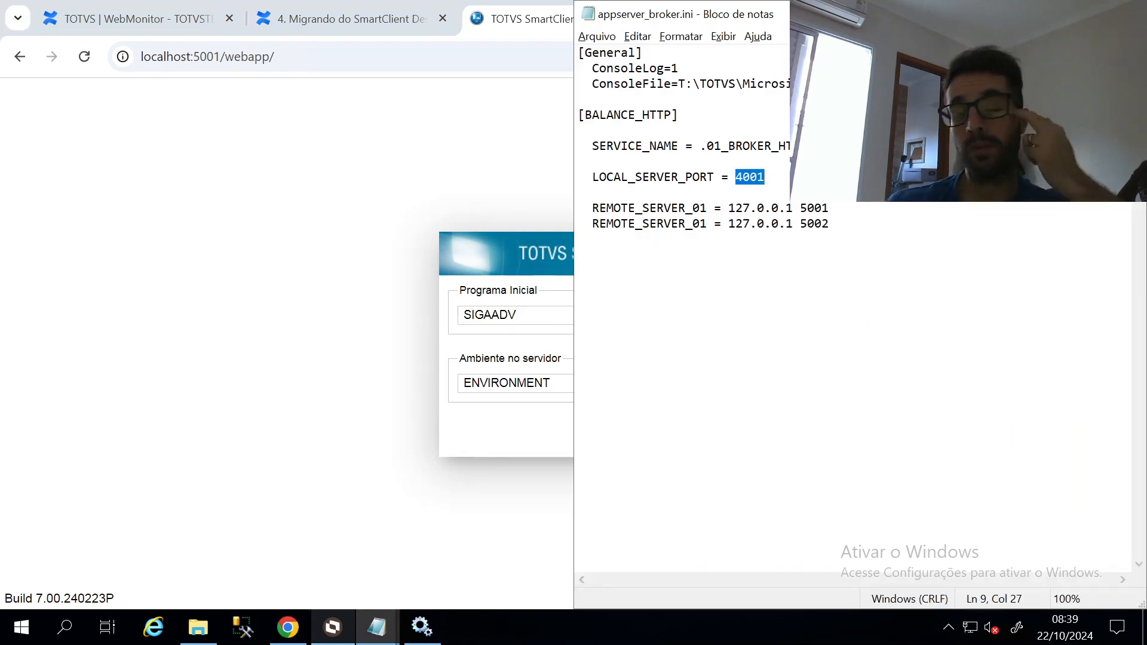
{"action": "key", "text": "Right"}
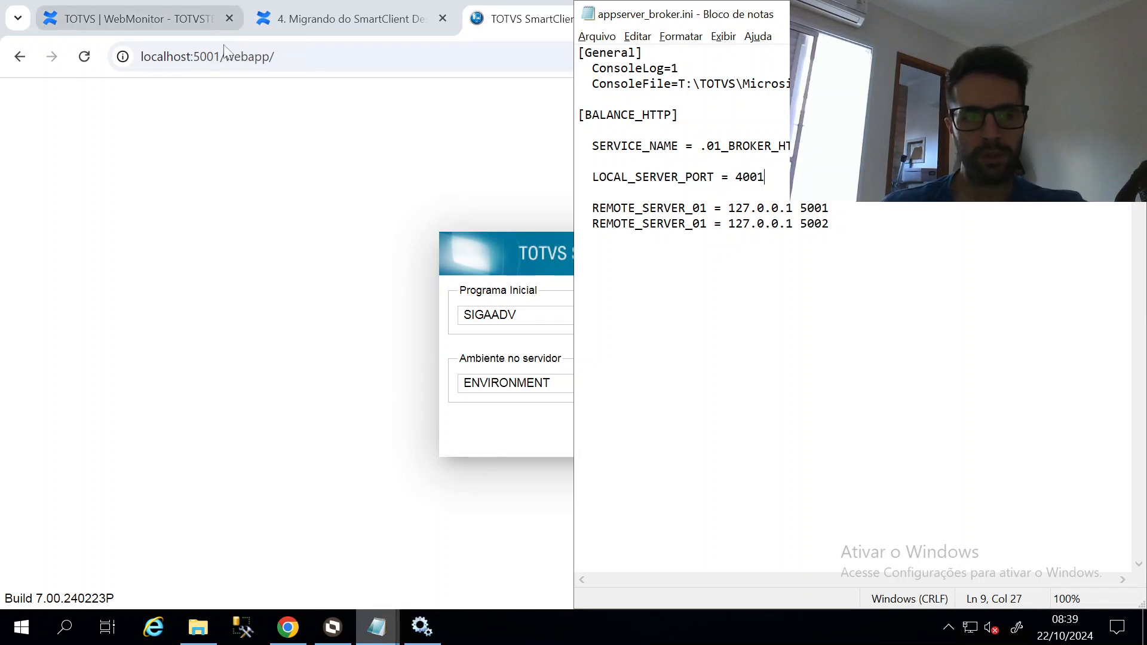
{"action": "left_click", "coordinate": [173, 18]}
{"action": "left_click", "coordinate": [540, 19]}
{"action": "left_click", "coordinate": [233, 57]}
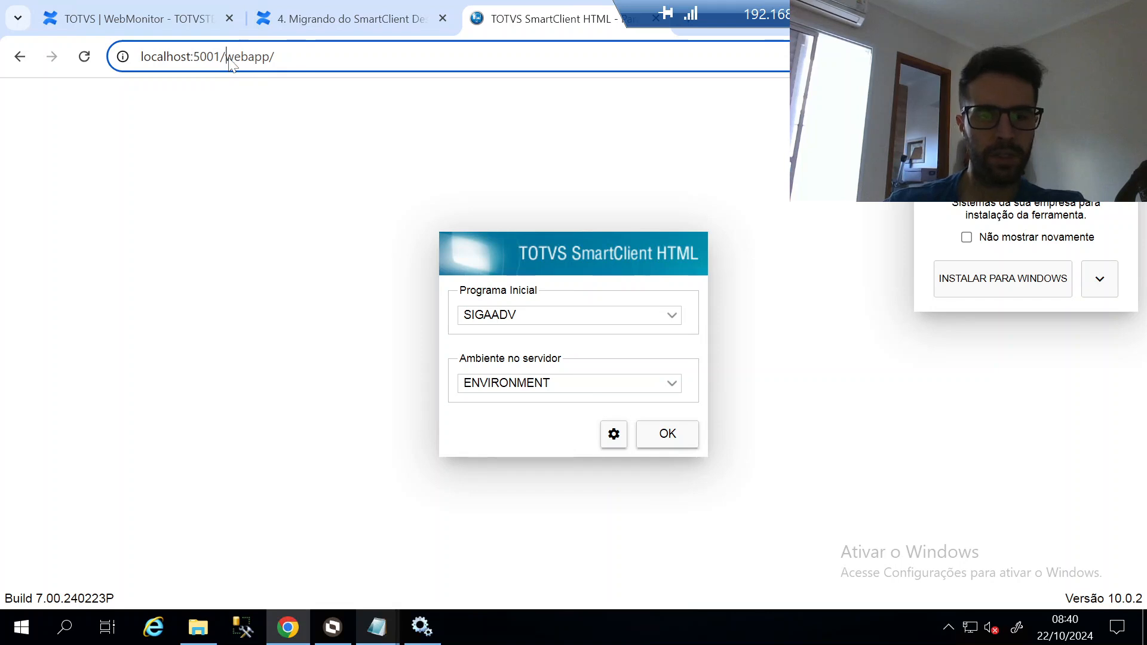
Request /webmonitor on ports 5001 and 4001, both returning 404, then go back to the broker ini
{"action": "double_click", "coordinate": [233, 56]}
{"action": "type", "text": "web"}
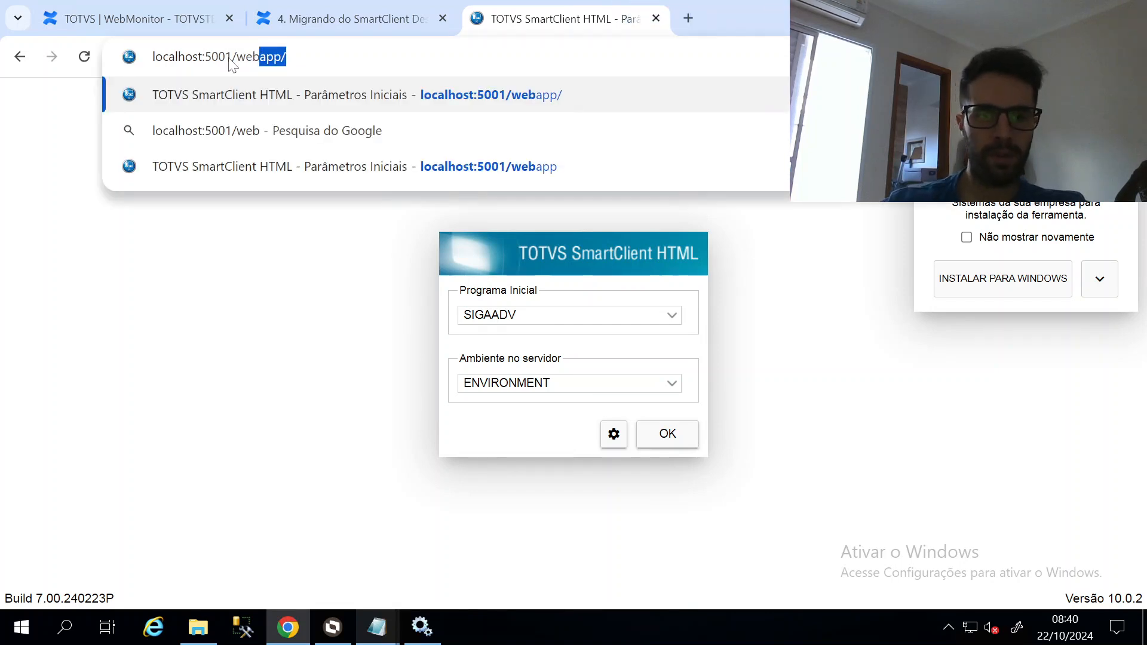
{"action": "type", "text": "monitor"}
{"action": "key", "text": "Return"}
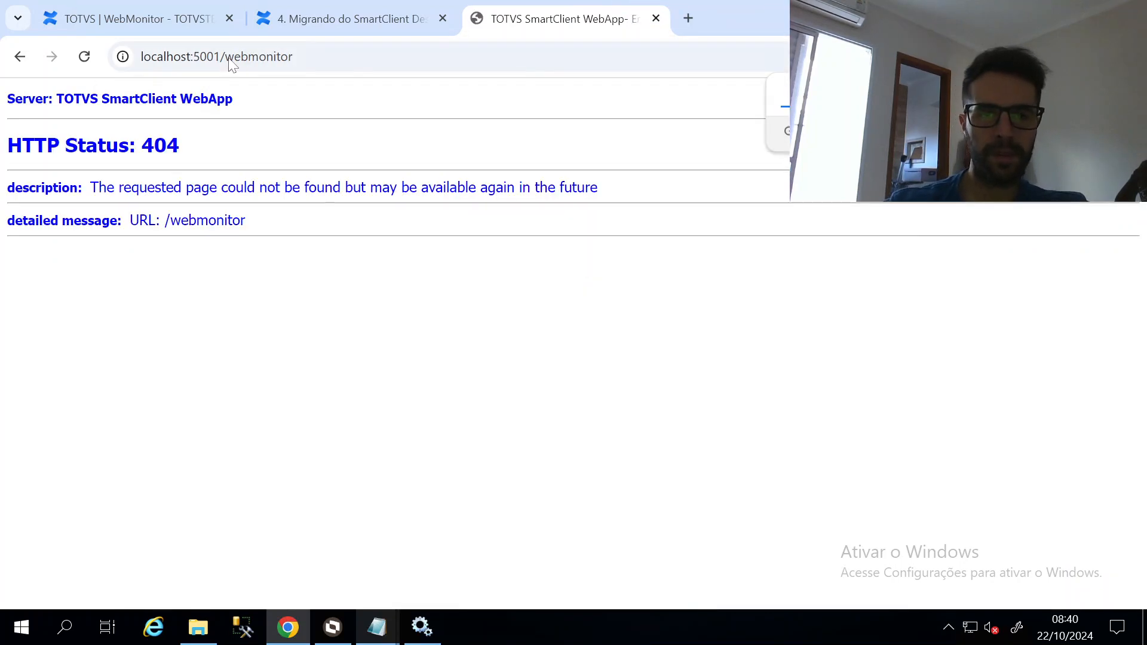
{"action": "left_click", "coordinate": [219, 62]}
{"action": "left_click", "coordinate": [200, 60]}
{"action": "key", "text": "BackSpace"}
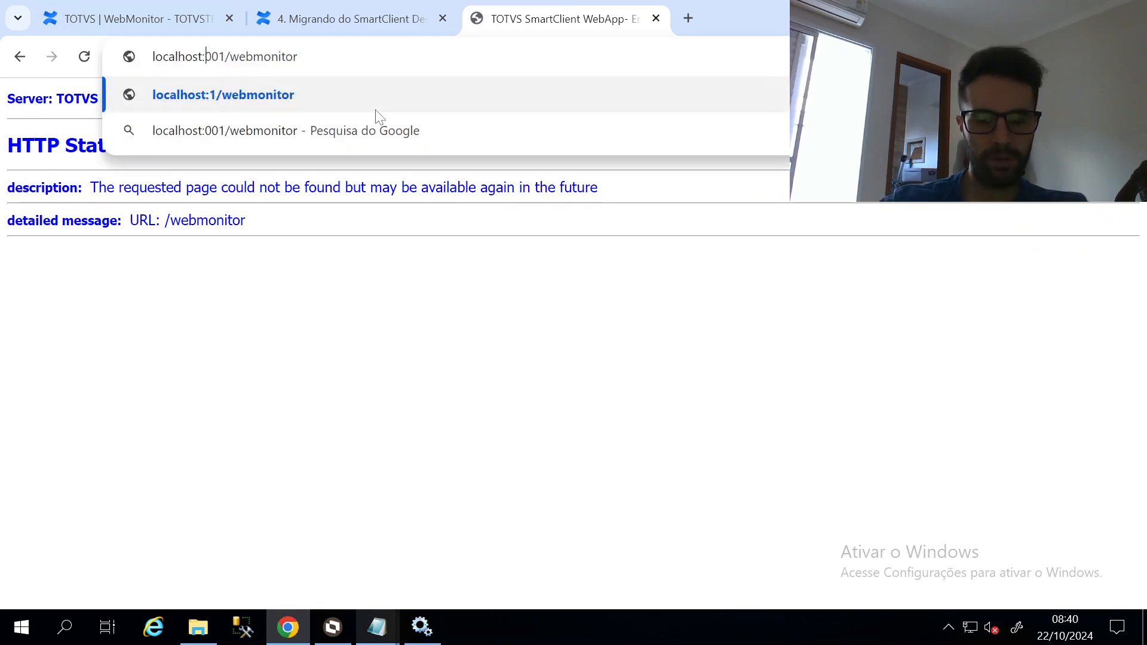
{"action": "type", "text": "4"}
{"action": "key", "text": "Return"}
{"action": "key", "text": "alt+Tab"}
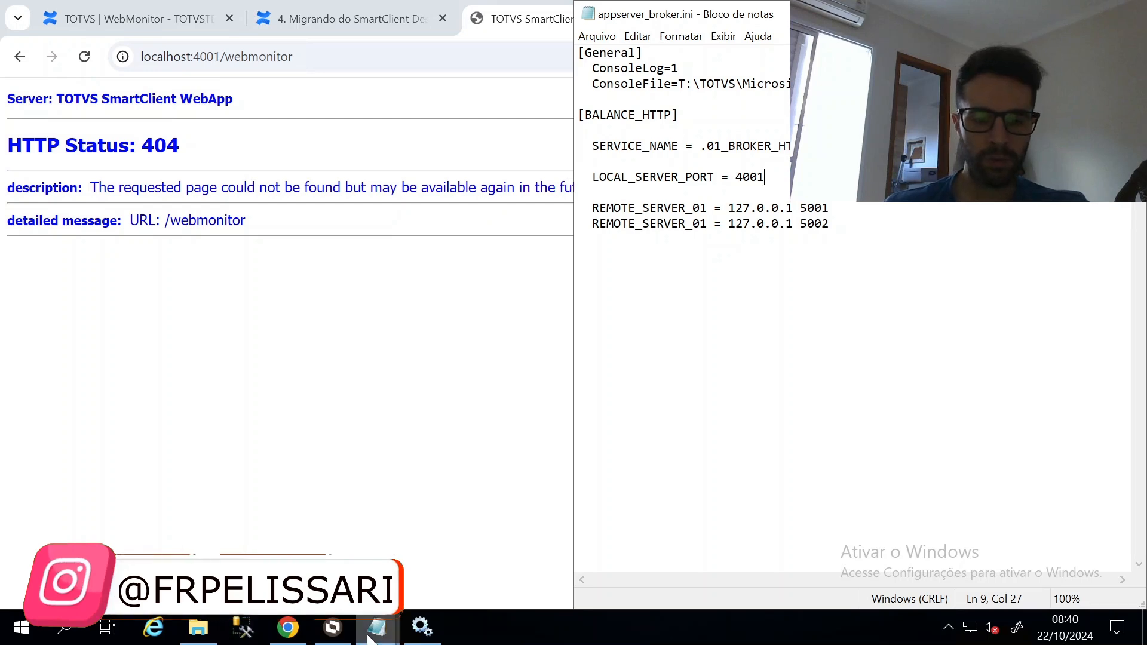
{"action": "mouse_move", "coordinate": [373, 636]}
{"action": "left_click", "coordinate": [280, 513]}
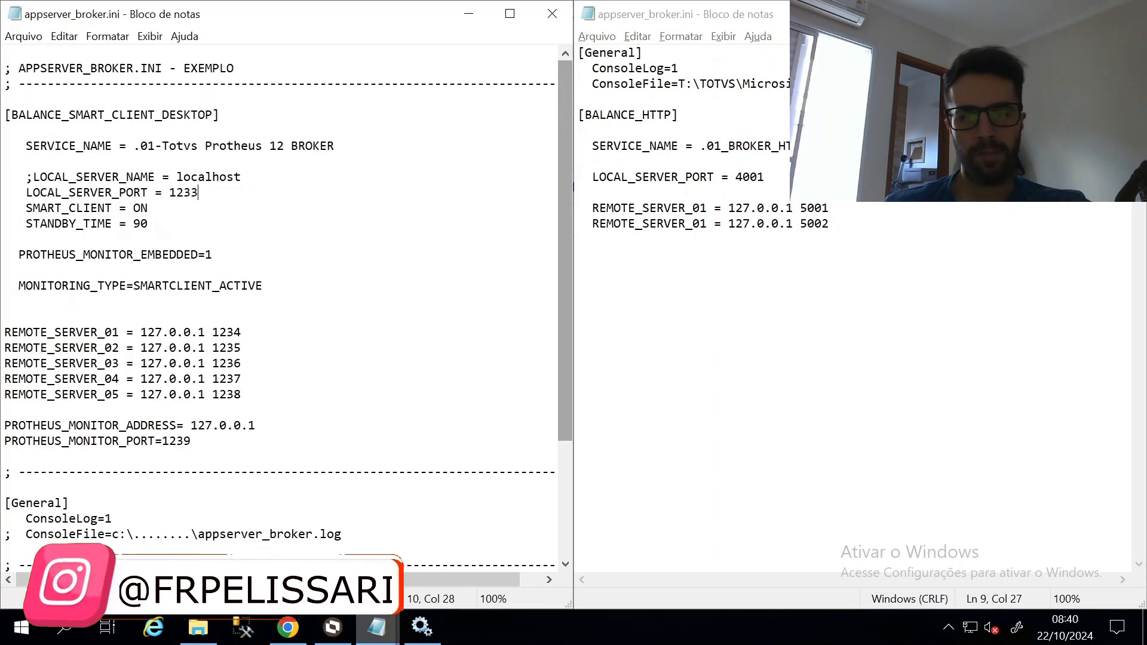
{"action": "left_click", "coordinate": [684, 99]}
{"action": "left_click", "coordinate": [684, 114]}
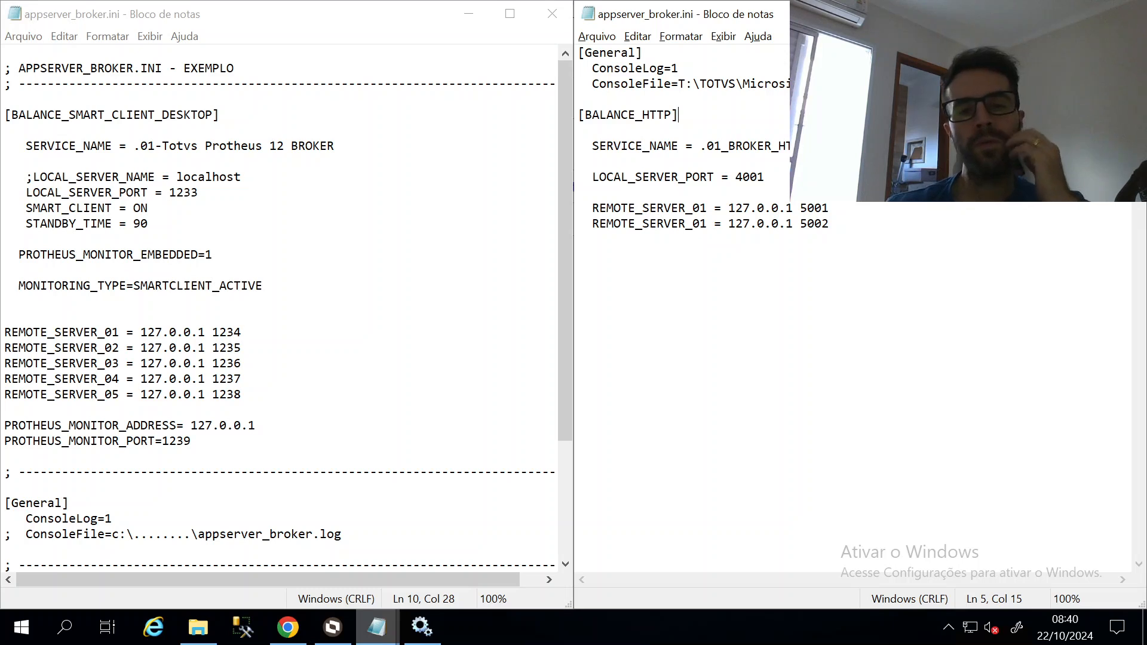
{"action": "left_click", "coordinate": [132, 27]}
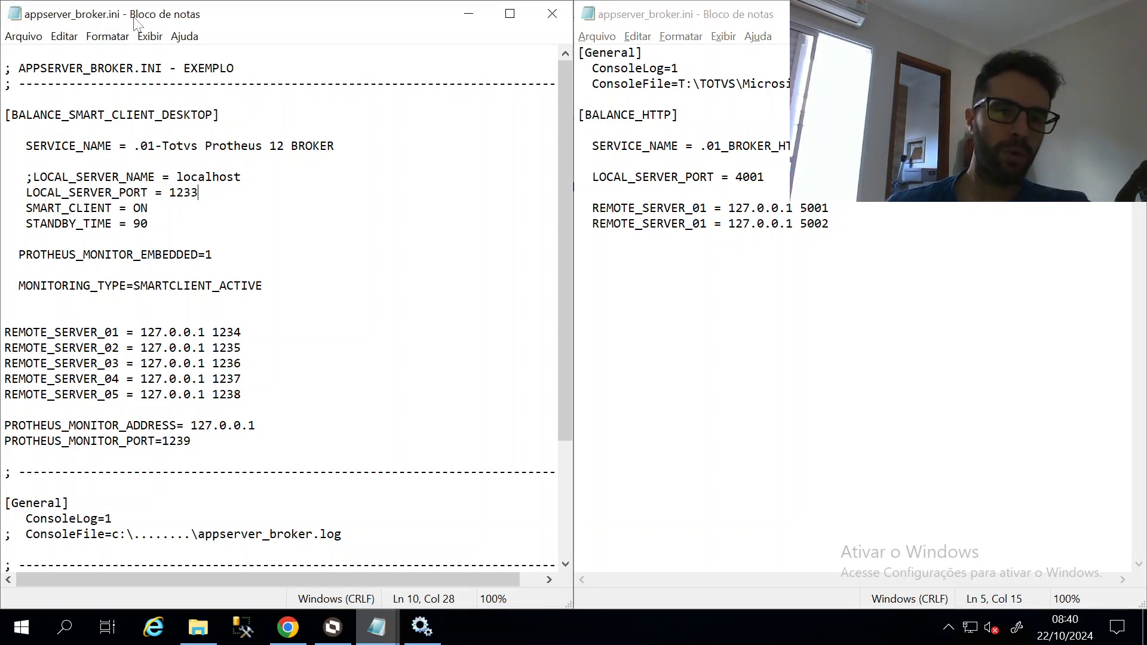
{"action": "left_click_drag", "start_coordinate": [6, 130], "coordinate": [6, 115]}
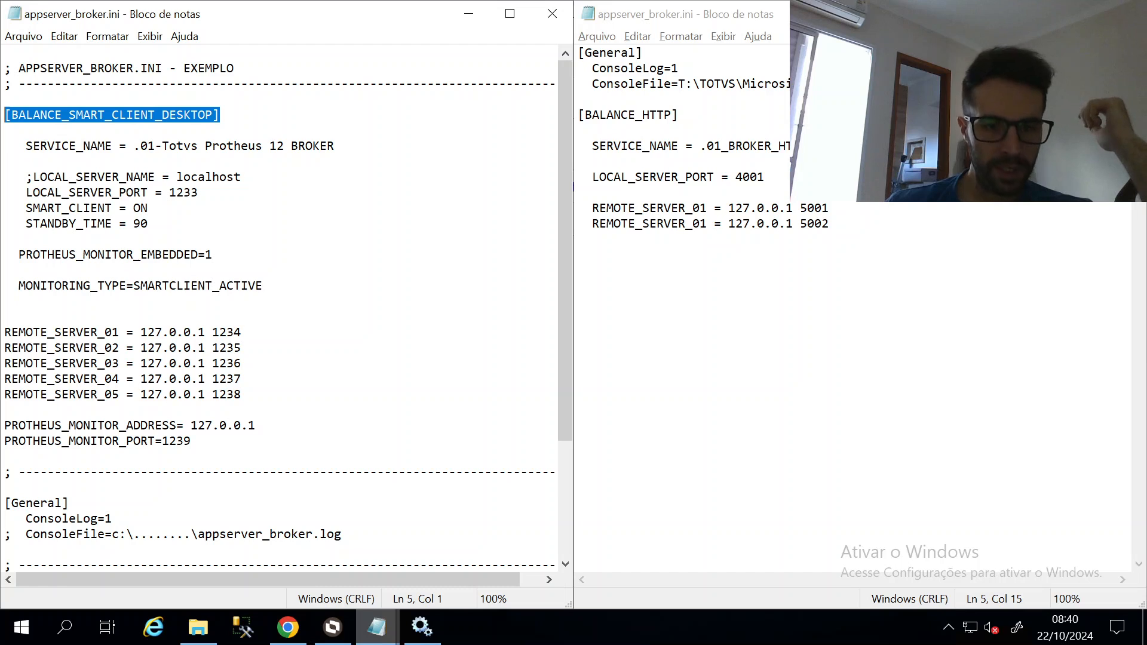
{"action": "left_click_drag", "start_coordinate": [263, 286], "coordinate": [5, 255]}
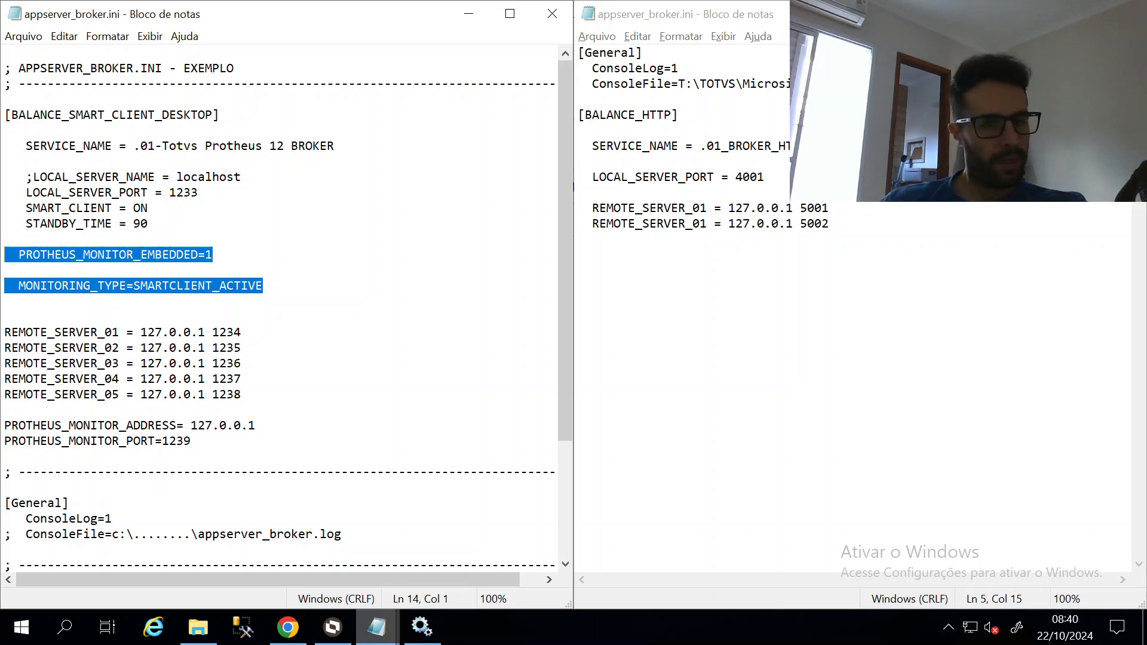
{"action": "left_click", "coordinate": [148, 223]}
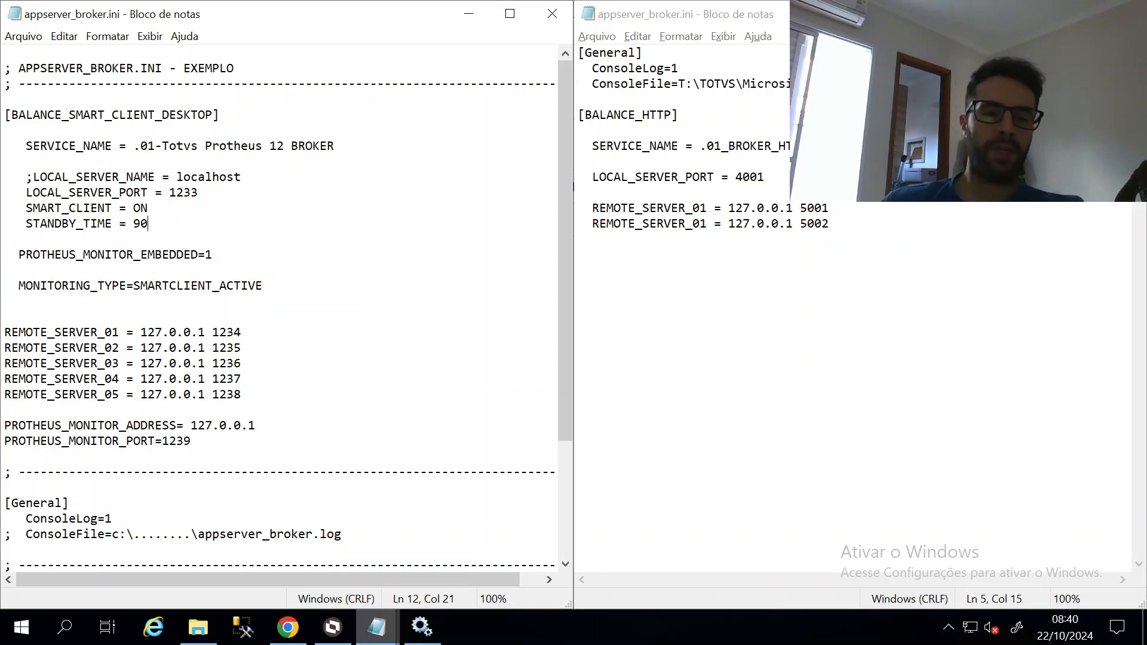
{"action": "double_click", "coordinate": [227, 332]}
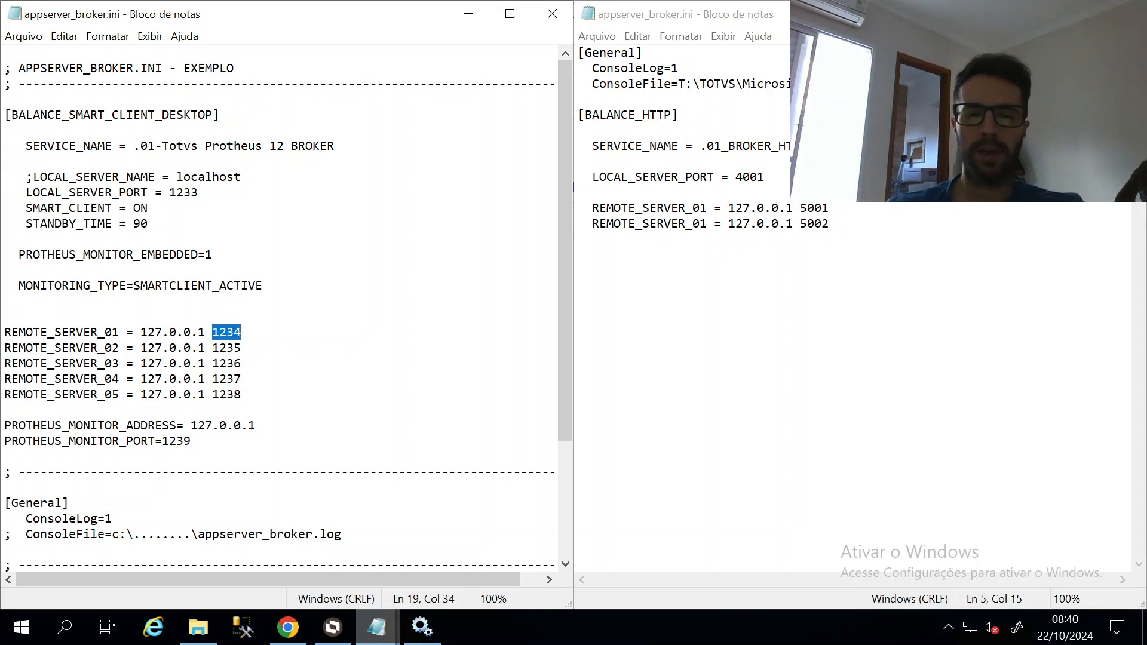
{"action": "double_click", "coordinate": [814, 208]}
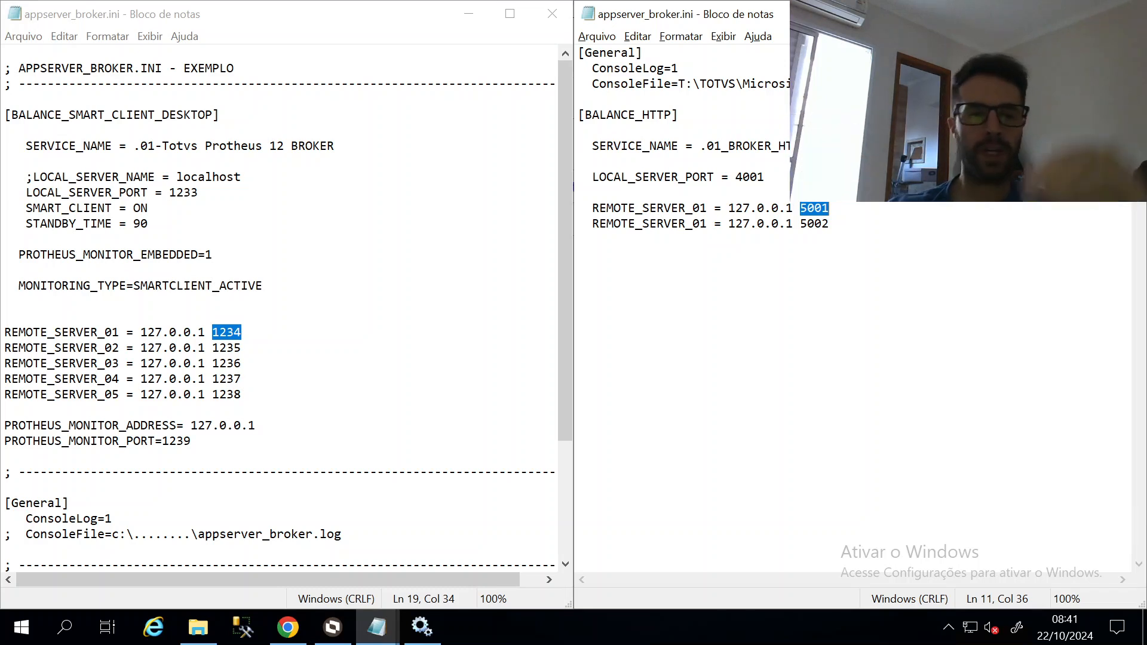
{"action": "double_click", "coordinate": [183, 193]}
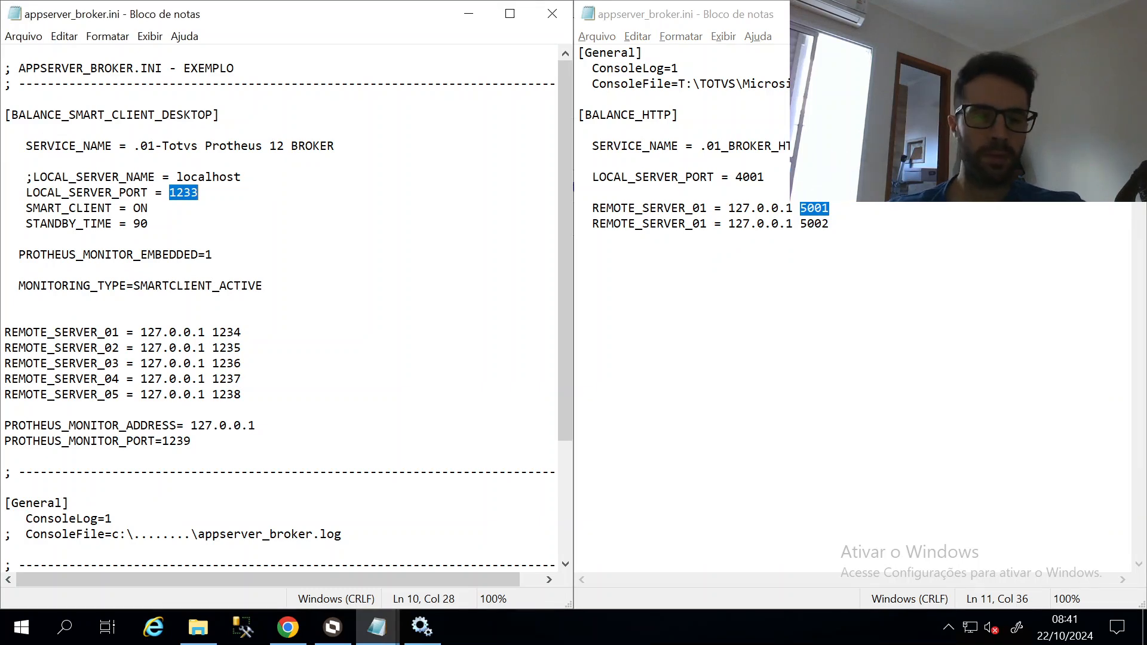
{"action": "left_click_drag", "start_coordinate": [5, 441], "coordinate": [191, 440]}
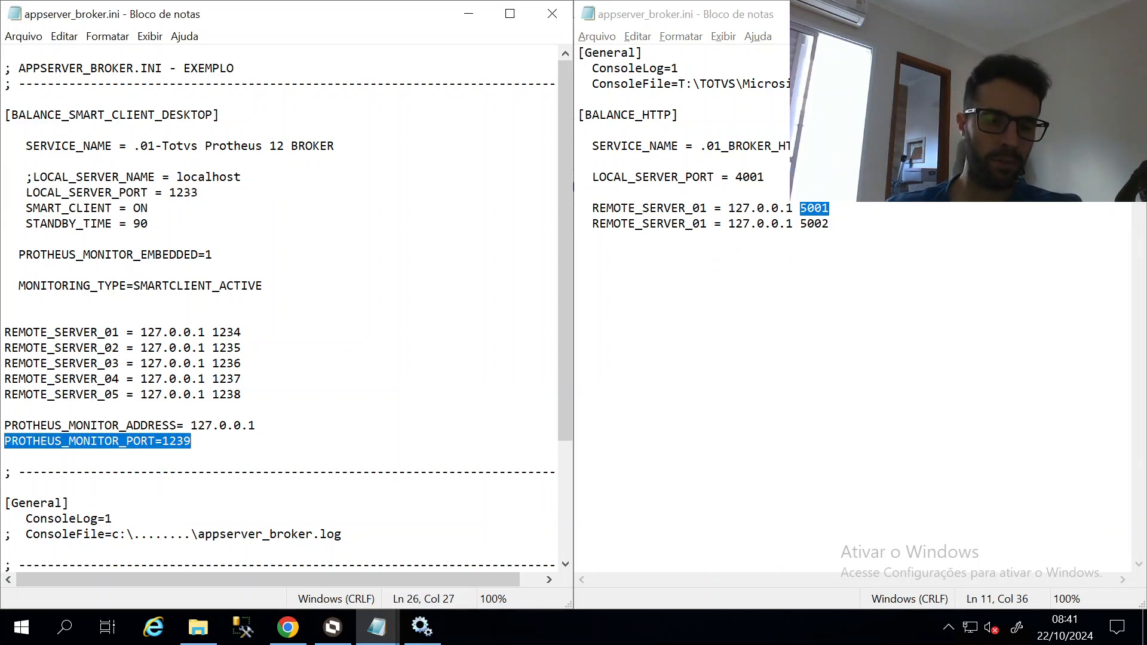
{"action": "left_click", "coordinate": [192, 441]}
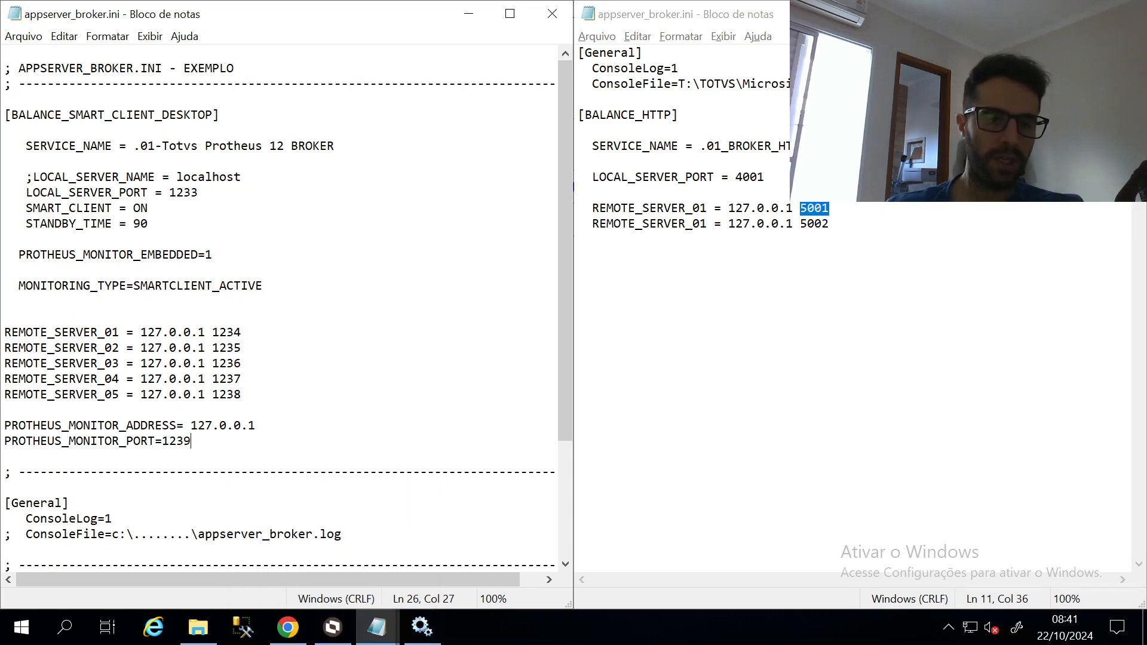
{"action": "left_click", "coordinate": [287, 627]}
Load localhost/webmonitor on port 1233, then on port 1239
{"action": "left_click", "coordinate": [242, 56]}
{"action": "left_click", "coordinate": [206, 57]}
{"action": "key", "text": "BackSpace"}
{"action": "key", "text": "BackSpace"}
{"action": "key", "text": "Delete"}
{"action": "key", "text": "Delete"}
{"action": "type", "text": "1233"}
{"action": "key", "text": "Return"}
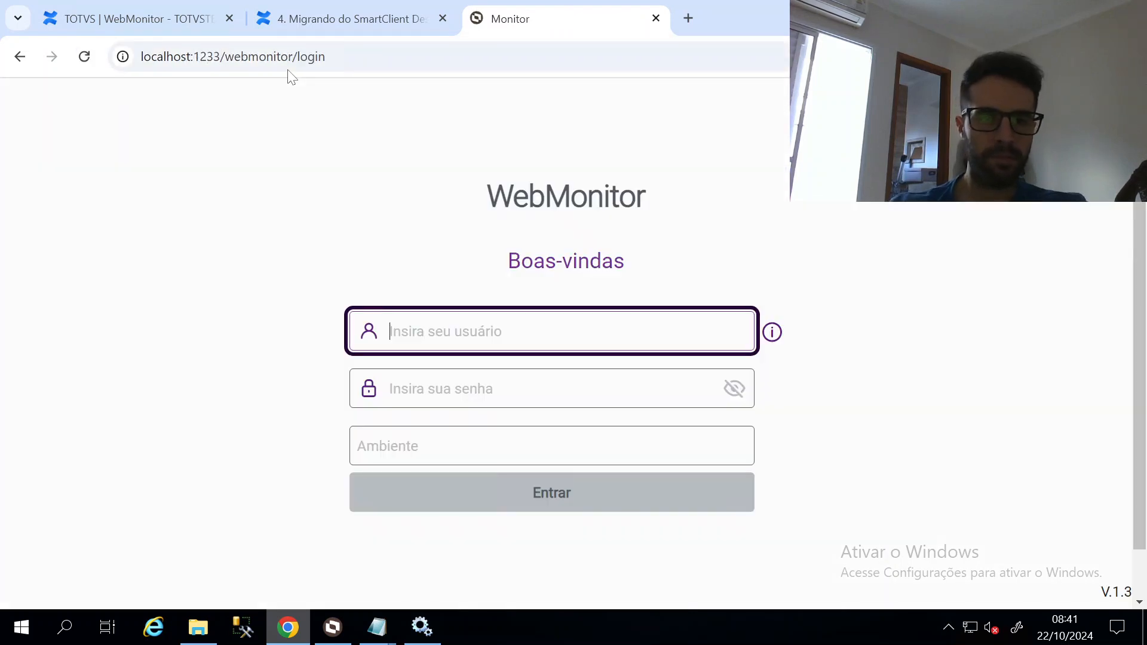
{"action": "left_click", "coordinate": [223, 58]}
{"action": "left_click", "coordinate": [223, 58]}
{"action": "key", "text": "BackSpace"}
{"action": "type", "text": "9"}
{"action": "key", "text": "Return"}
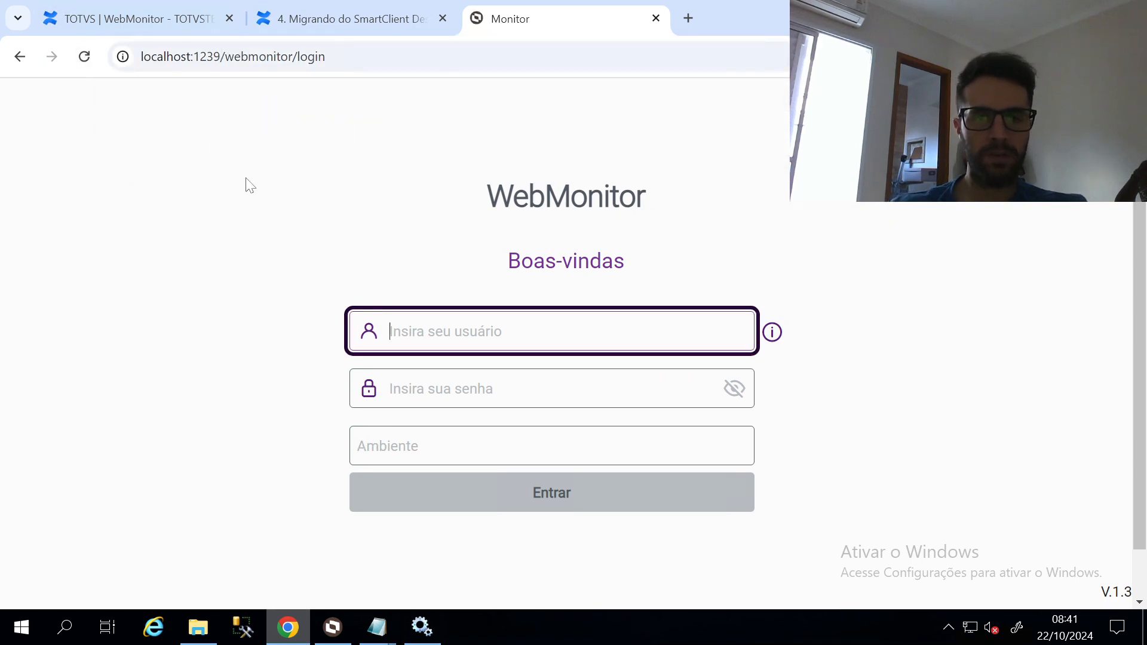
Compare PROTHEUS_MONITOR_PORT=1239 and local port 1233 in the broker ini against TOTVS Monitor
{"action": "key", "text": "alt+Tab"}
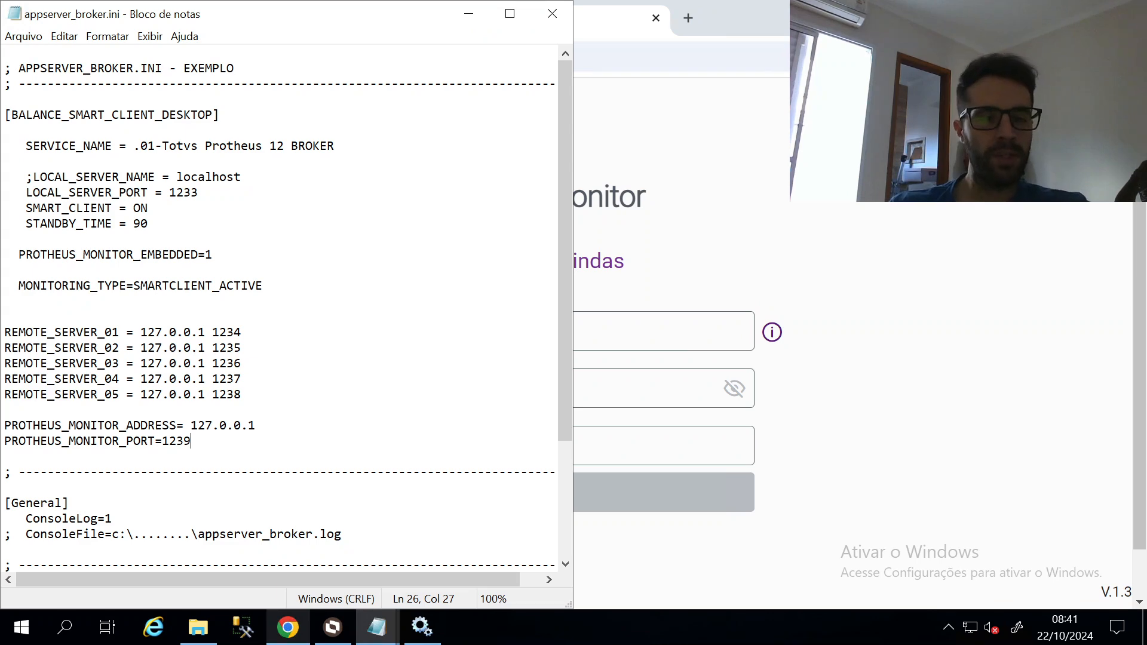
{"action": "key", "text": "Home"}
{"action": "key", "text": "shift+End"}
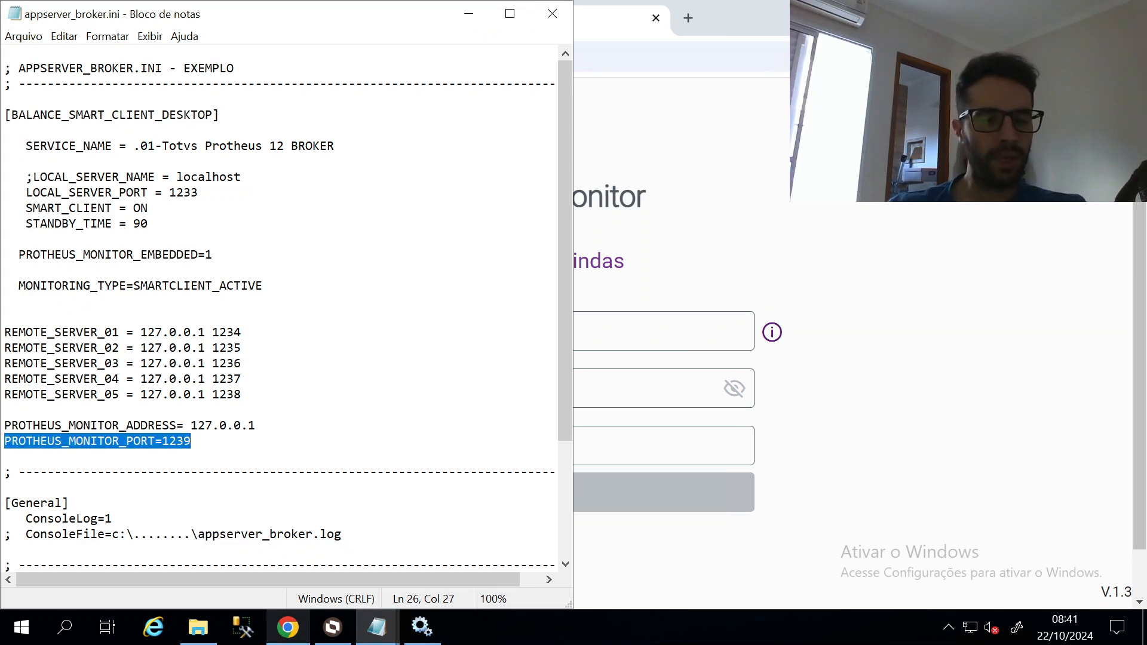
{"action": "left_click", "coordinate": [333, 626]}
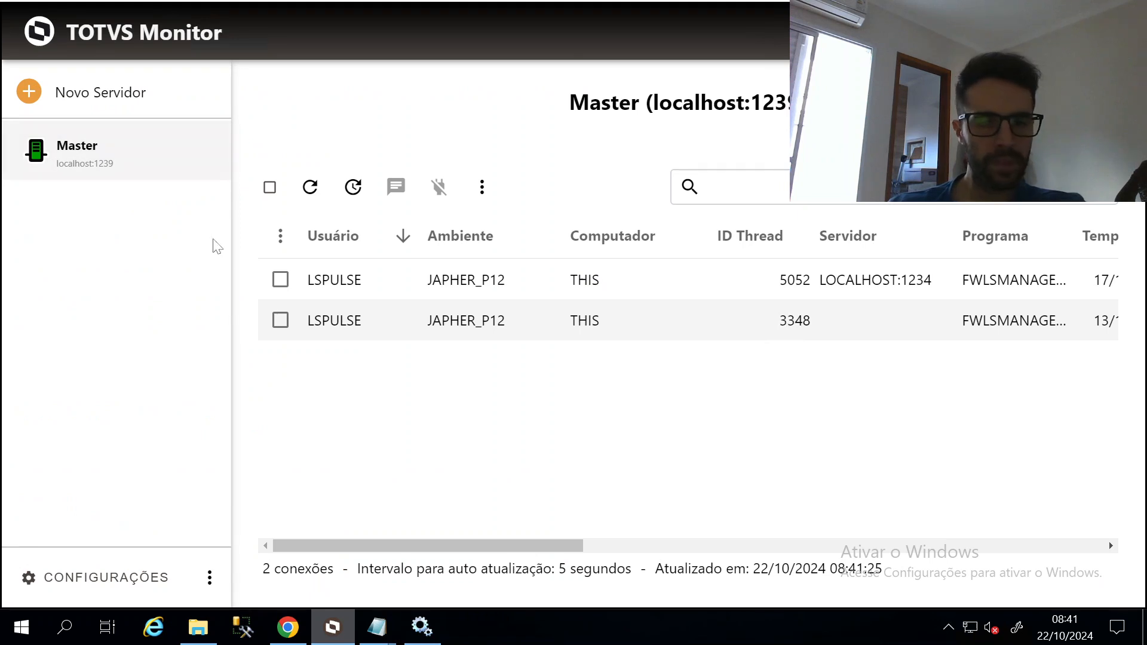
{"action": "key", "text": "alt+Tab"}
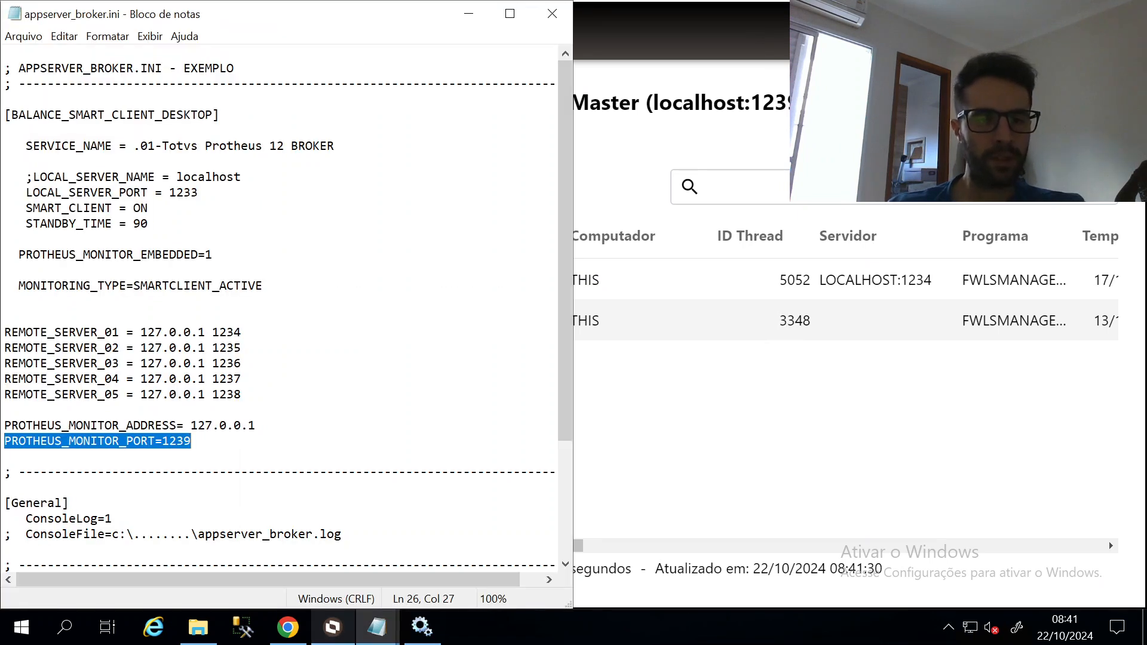
{"action": "double_click", "coordinate": [183, 193]}
{"action": "left_click", "coordinate": [199, 348]}
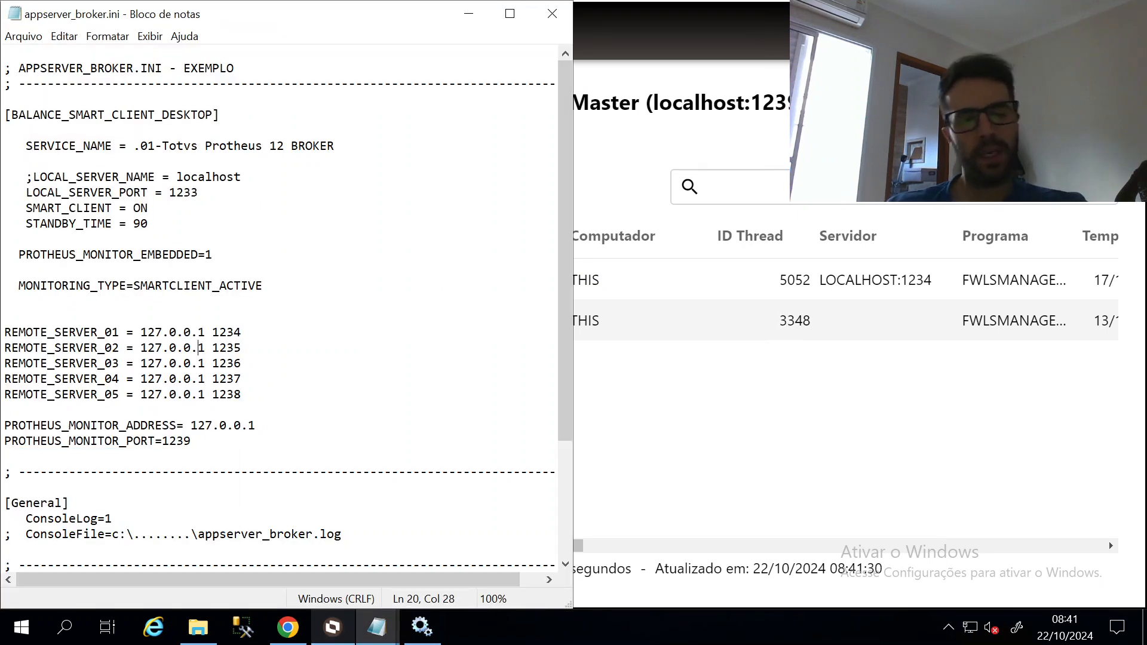
{"action": "left_click", "coordinate": [214, 632]}
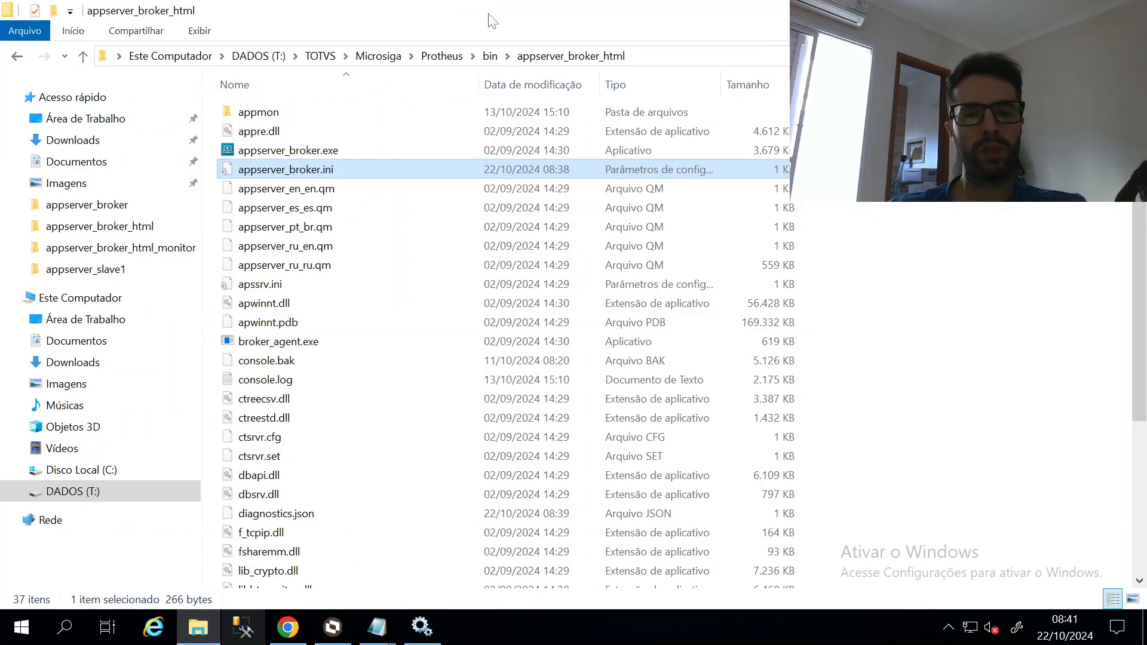
Open appserver.ini from bin\appserver_slave1 in a maximized Notepad window
{"action": "left_click", "coordinate": [489, 56]}
{"action": "double_click", "coordinate": [317, 189]}
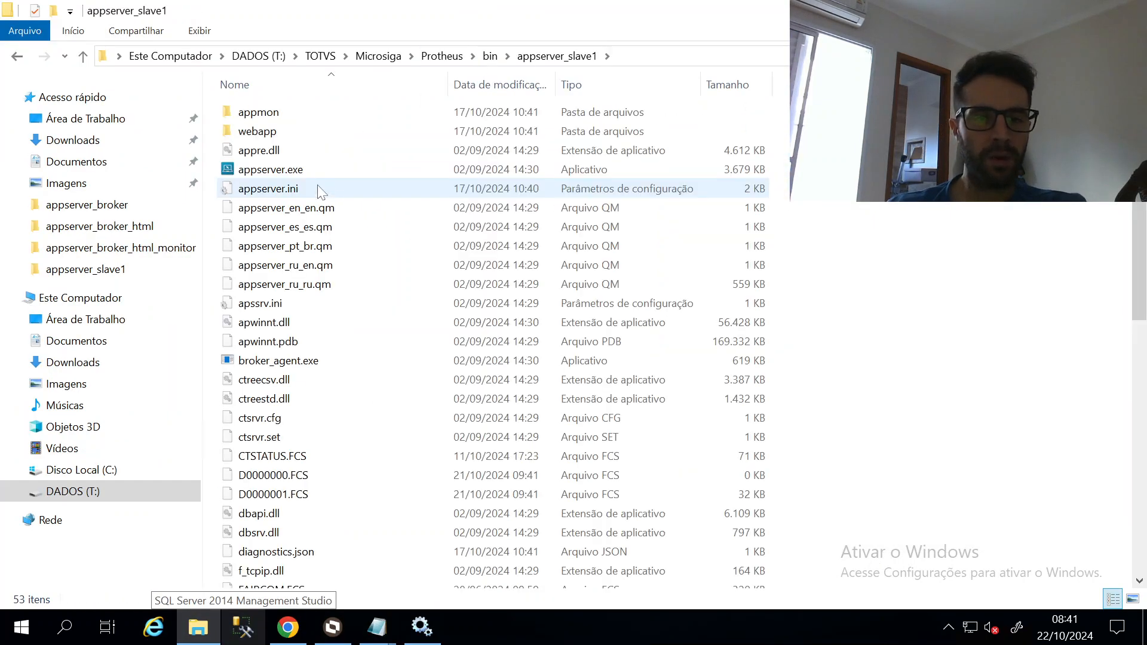
{"action": "double_click", "coordinate": [316, 186]}
{"action": "key", "text": "super+Up"}
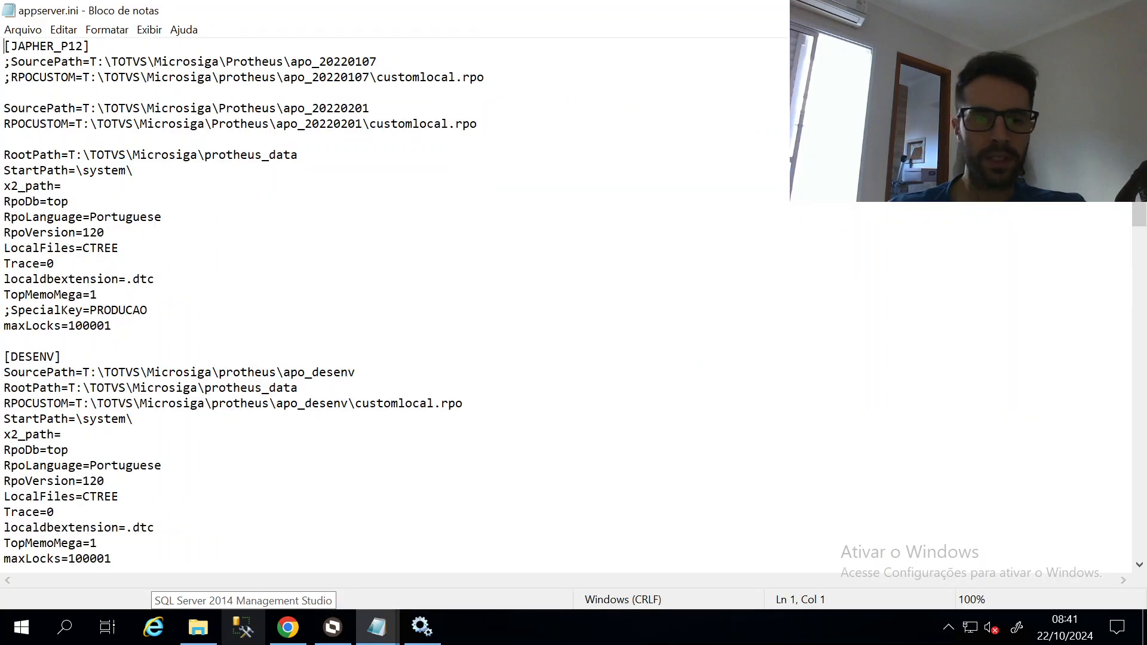
Review TCP Port=1234, WEBAPP Port=5001 and the commented-out WEBMONITOR section
{"action": "scroll", "coordinate": [573, 299], "scroll_direction": "down", "scroll_amount": 13}
{"action": "double_click", "coordinate": [56, 264]}
{"action": "key", "text": "Down"}
{"action": "key", "text": "Down"}
{"action": "key", "text": "Down"}
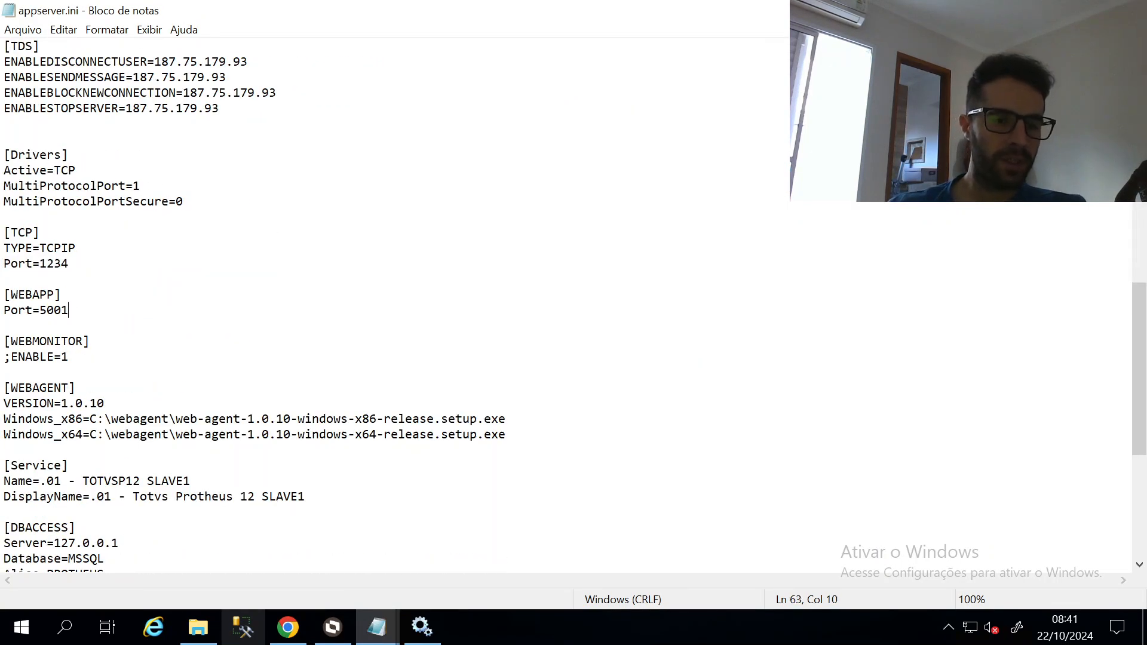
{"action": "key", "text": "shift+Home"}
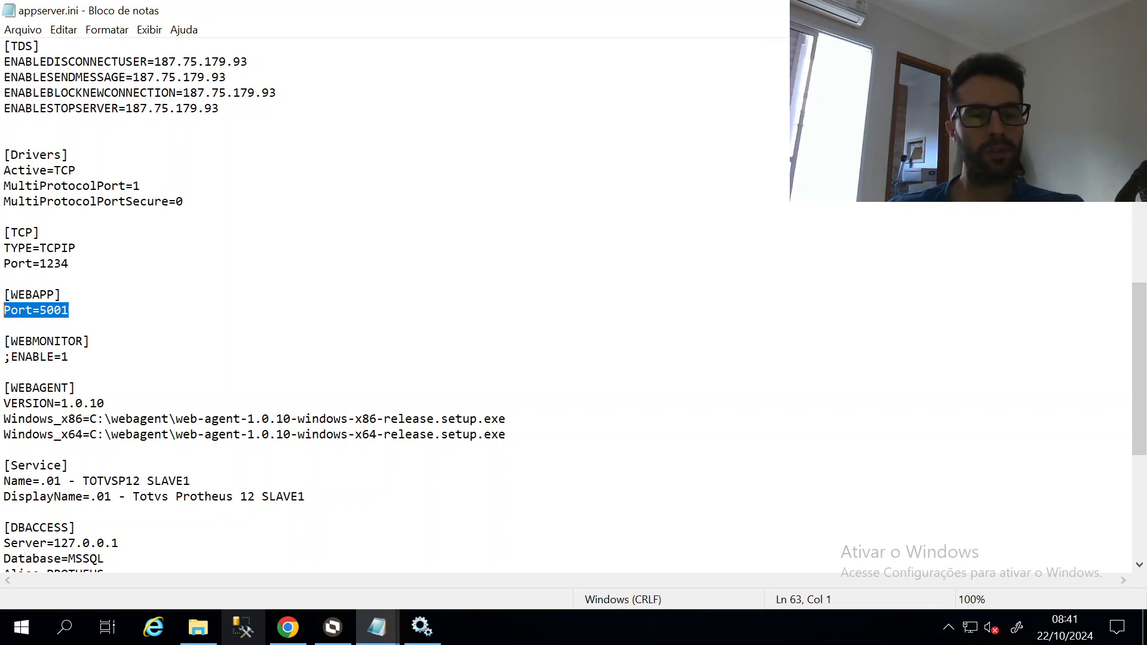
{"action": "double_click", "coordinate": [55, 261]}
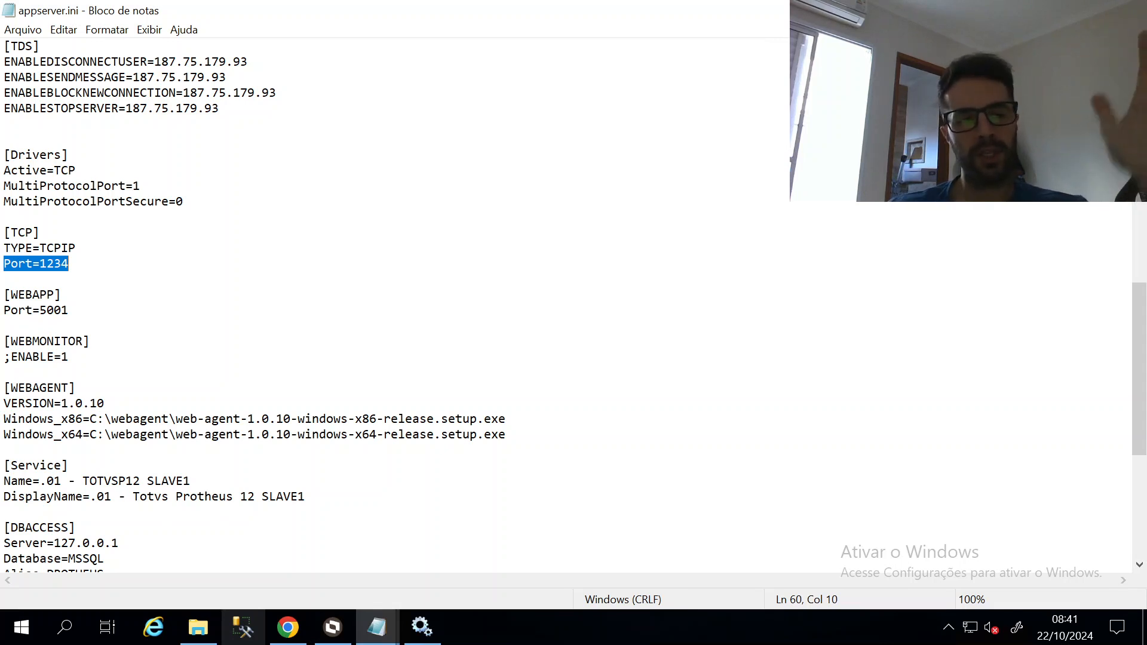
{"action": "left_click_drag", "start_coordinate": [68, 357], "coordinate": [4, 341]}
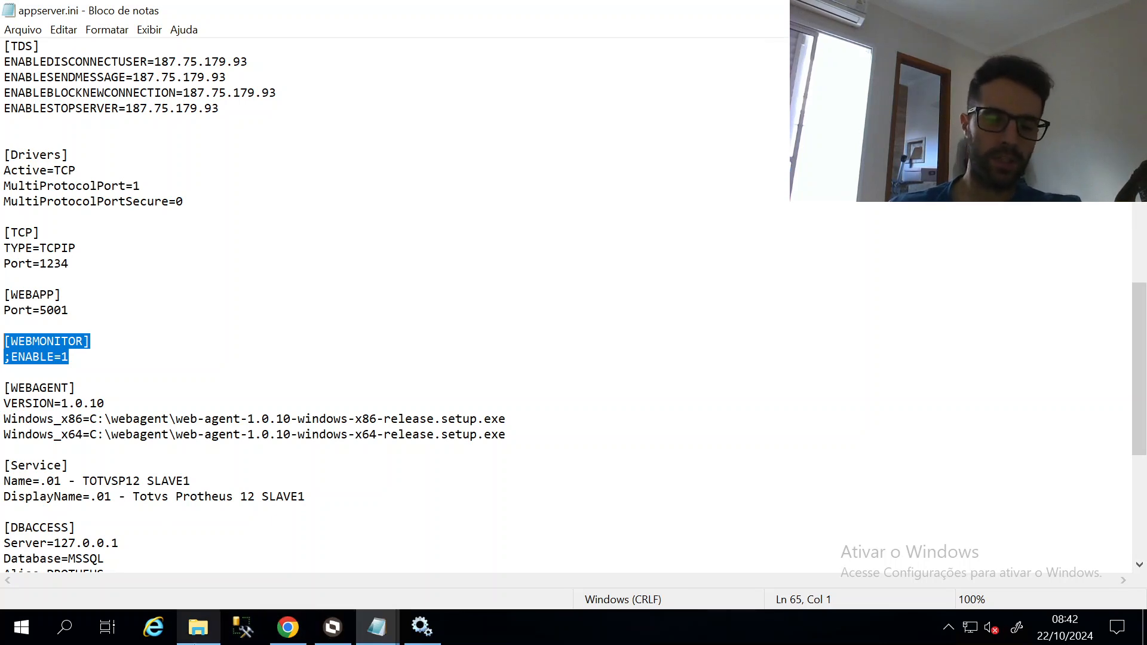
{"action": "left_click", "coordinate": [288, 627]}
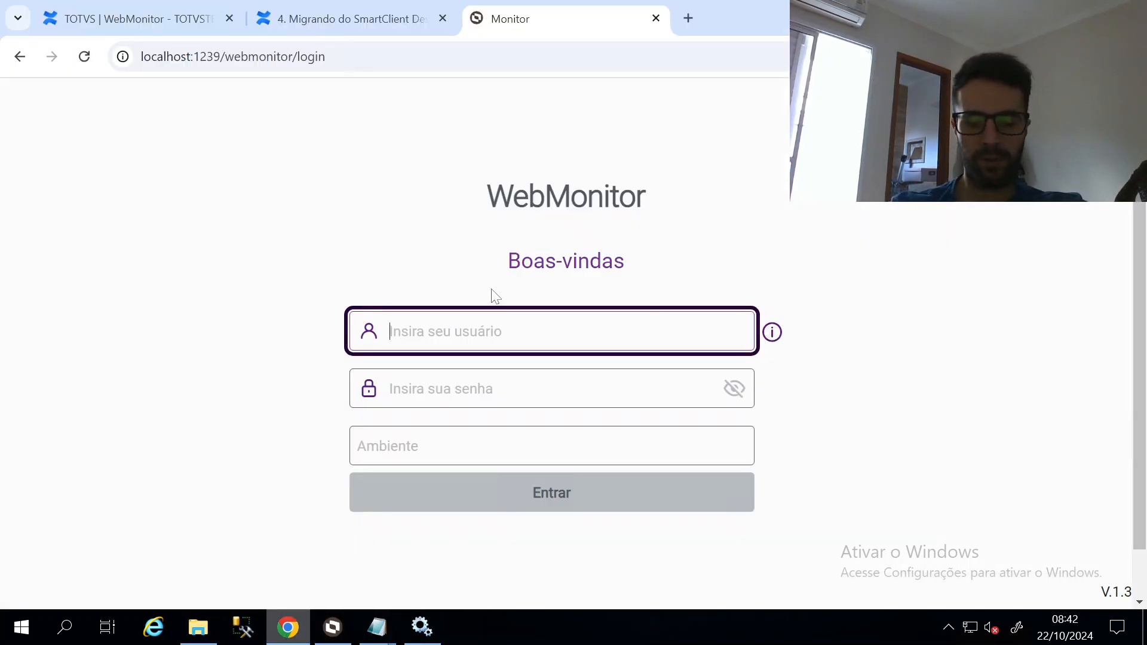
Log in to WebMonitor as admin with the account password and save it in Chrome
{"action": "type", "text": "admin"}
{"action": "key", "text": "Tab"}
{"action": "type", "text": "••••"}
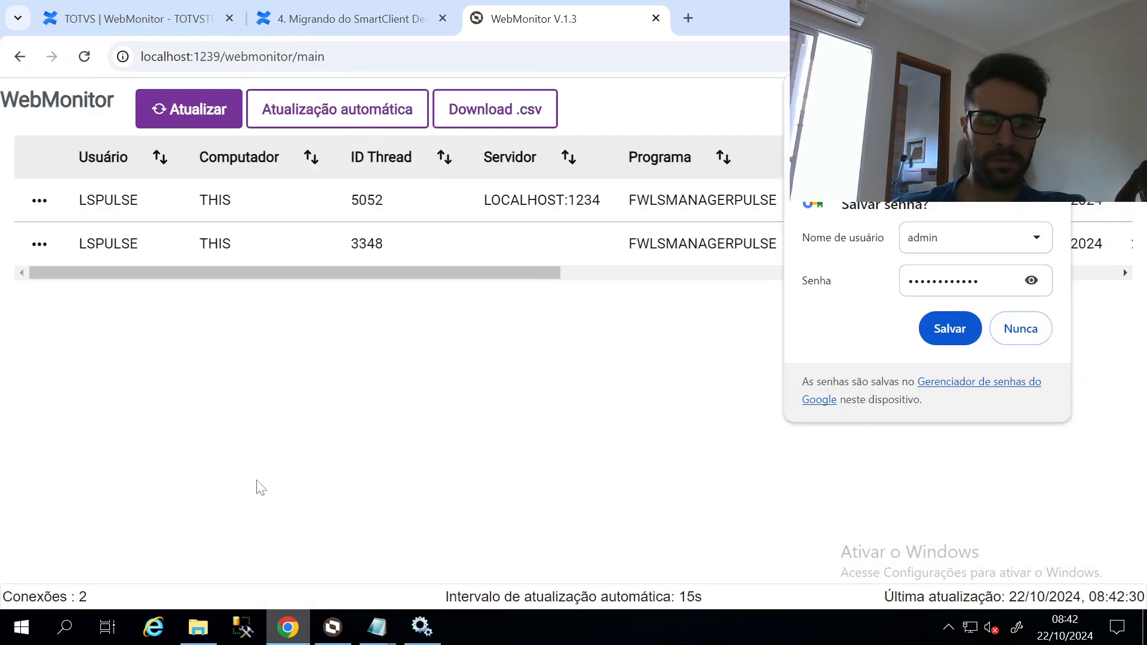
{"action": "left_click", "coordinate": [963, 327]}
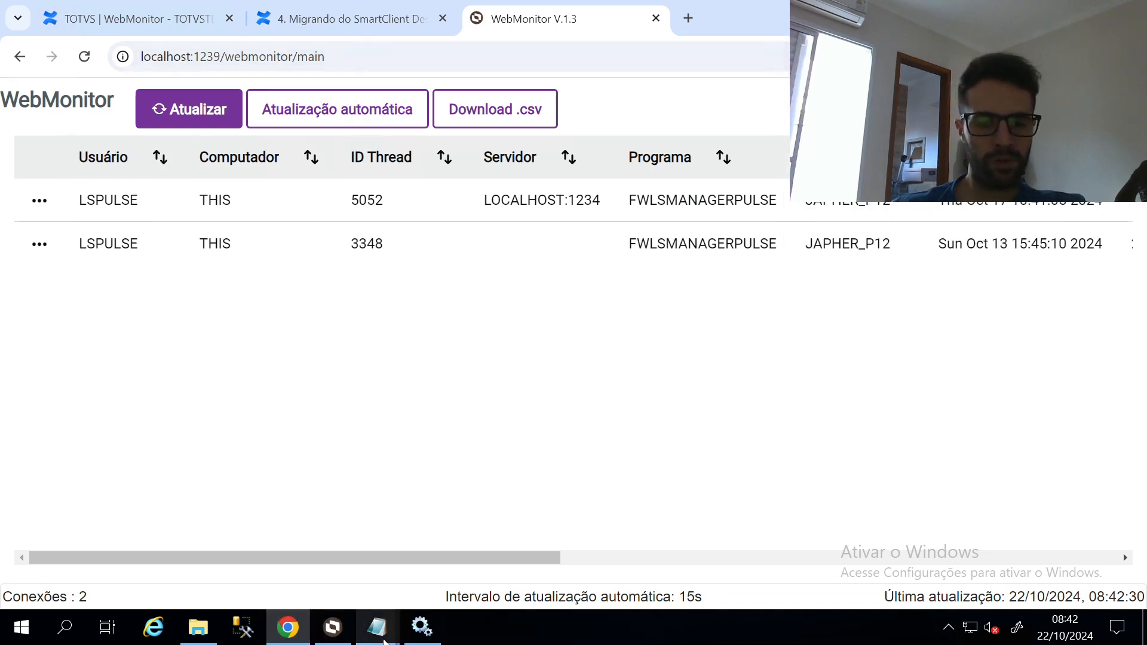
{"action": "mouse_move", "coordinate": [384, 640]}
Compare the two listed connections with TOTVS Monitor, then close the WebMonitor tab
{"action": "left_click", "coordinate": [333, 627]}
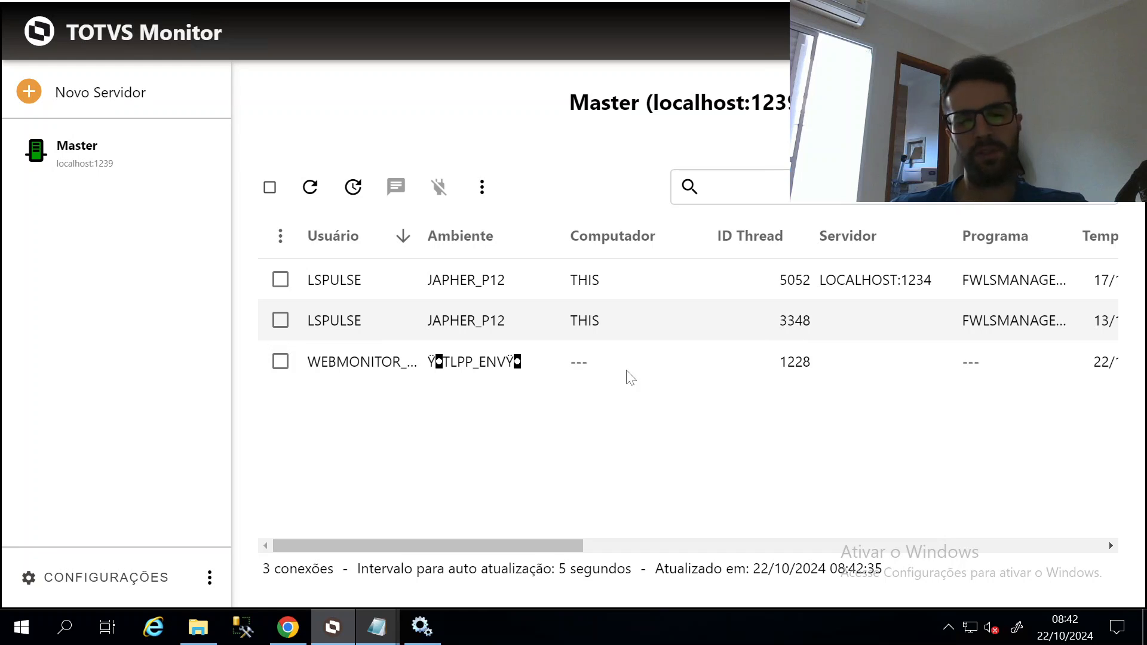
{"action": "key", "text": "alt+Tab"}
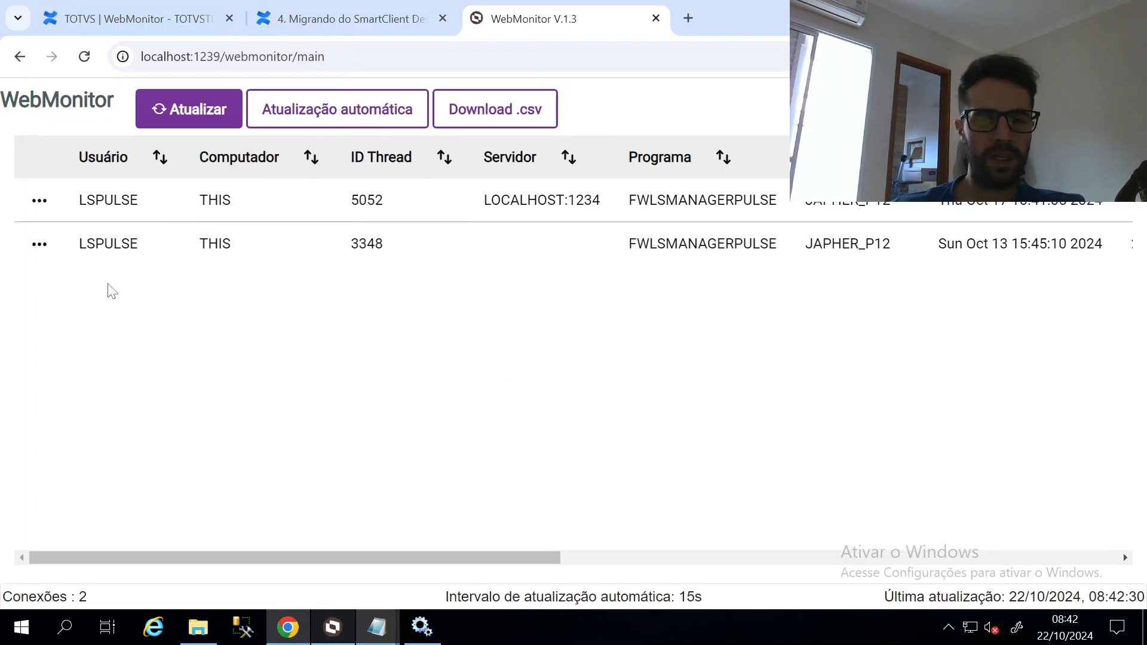
{"action": "left_click", "coordinate": [656, 19]}
{"action": "scroll", "coordinate": [711, 335], "scroll_direction": "up", "scroll_amount": 10}
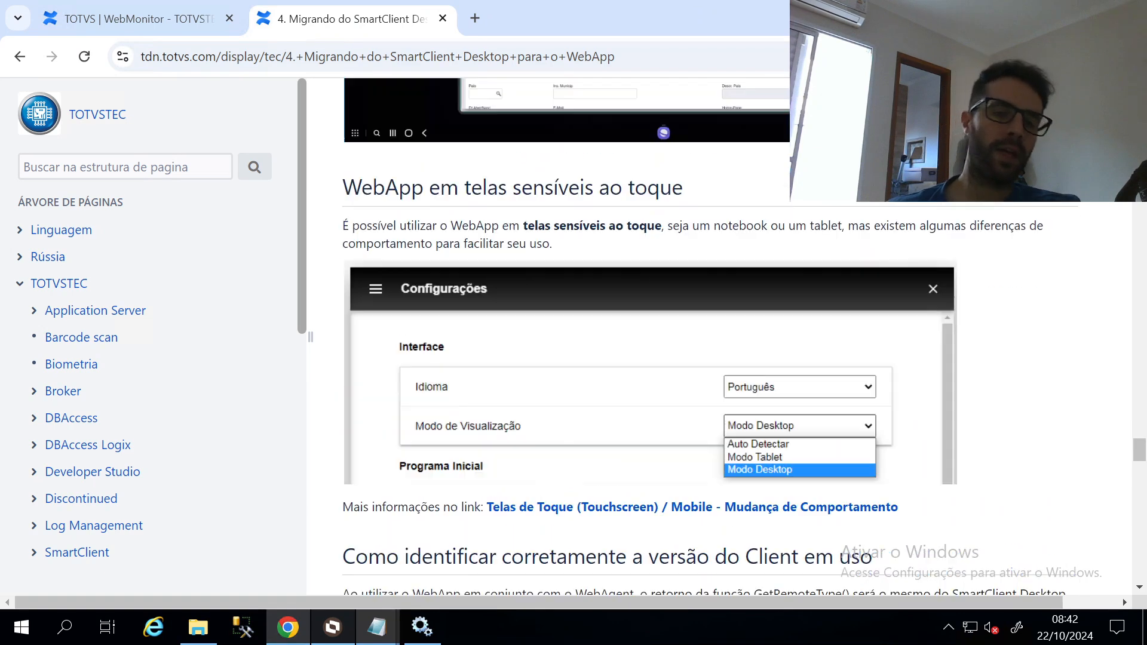
{"action": "scroll", "coordinate": [711, 335], "scroll_direction": "up", "scroll_amount": 3}
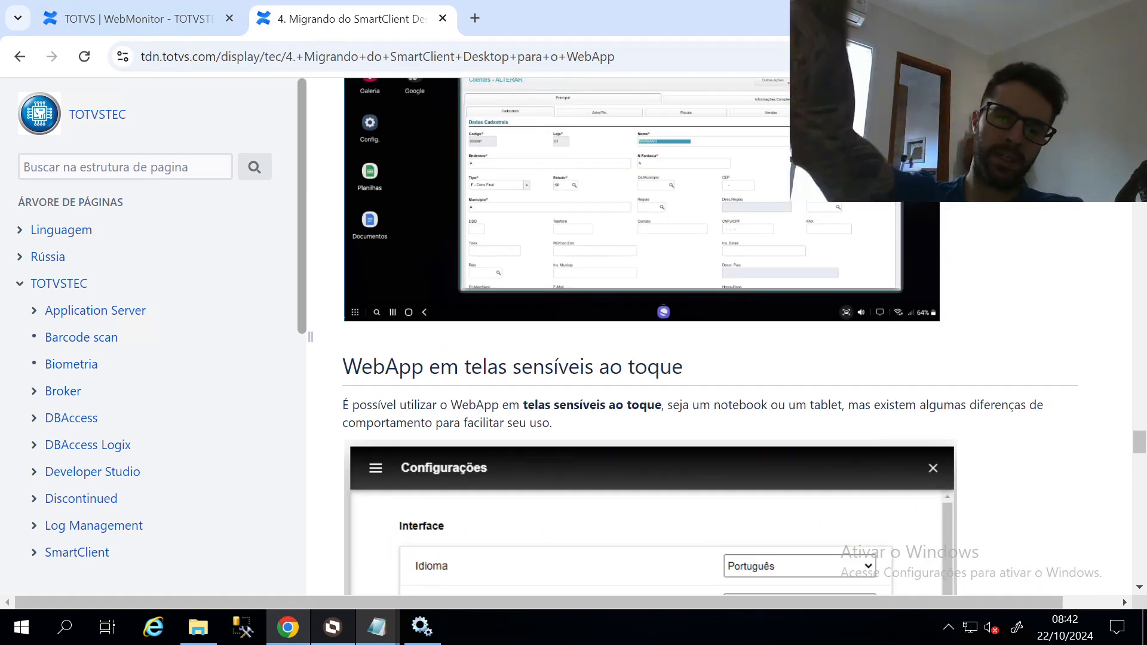